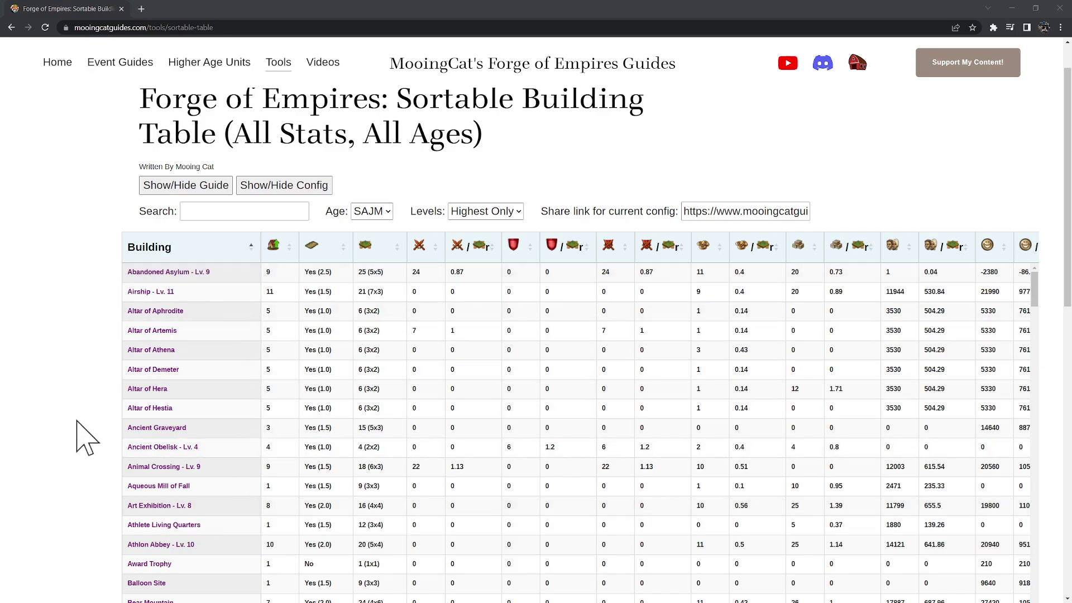
Step: Rank buildings by FP/r descending so Mughal's Temple - Lv. 6 leads at 1.67
{"action": "left_click", "coordinate": [476, 252]}
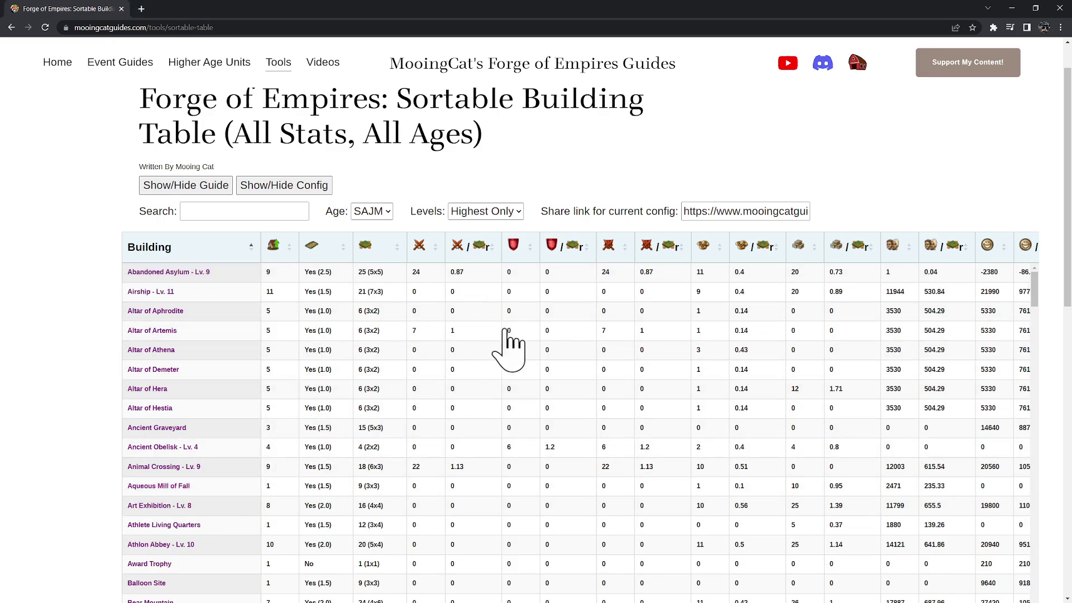
{"action": "left_click", "coordinate": [755, 247]}
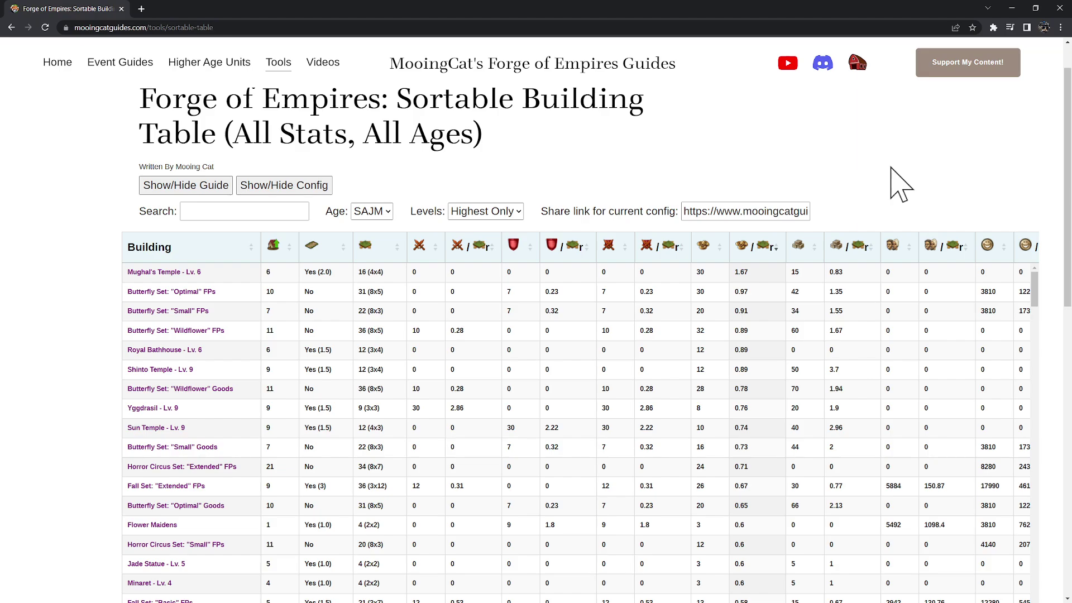
{"action": "left_click", "coordinate": [304, 188]}
{"action": "left_click", "coordinate": [306, 188]}
{"action": "scroll", "coordinate": [491, 282], "scroll_direction": "up", "scroll_amount": 1}
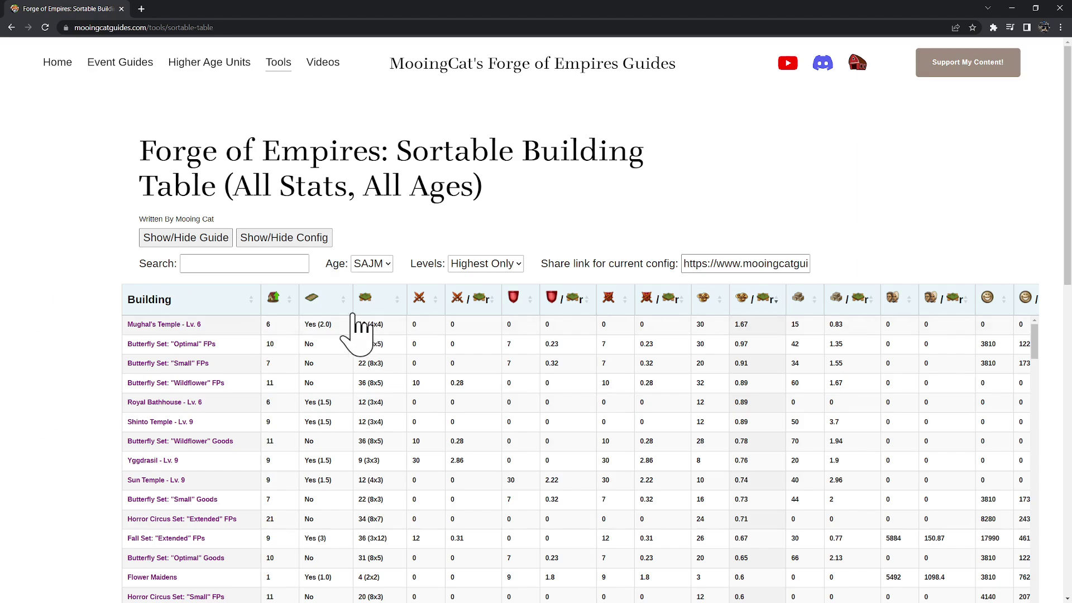
{"action": "left_click", "coordinate": [466, 302]}
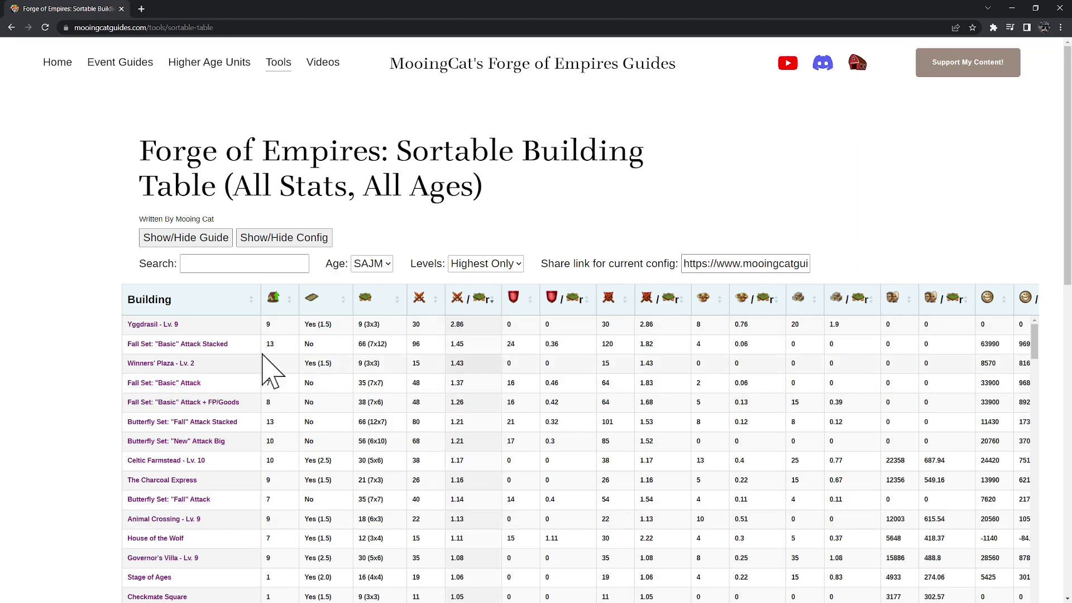
{"action": "scroll", "coordinate": [111, 419], "scroll_direction": "down", "scroll_amount": 5}
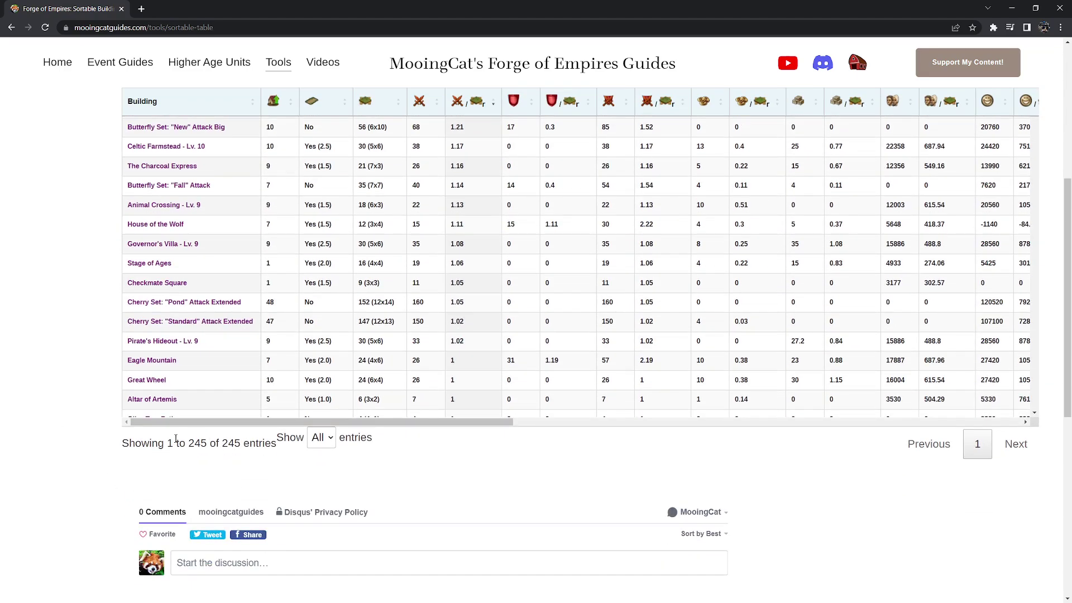
{"action": "scroll", "coordinate": [106, 404], "scroll_direction": "up", "scroll_amount": 4}
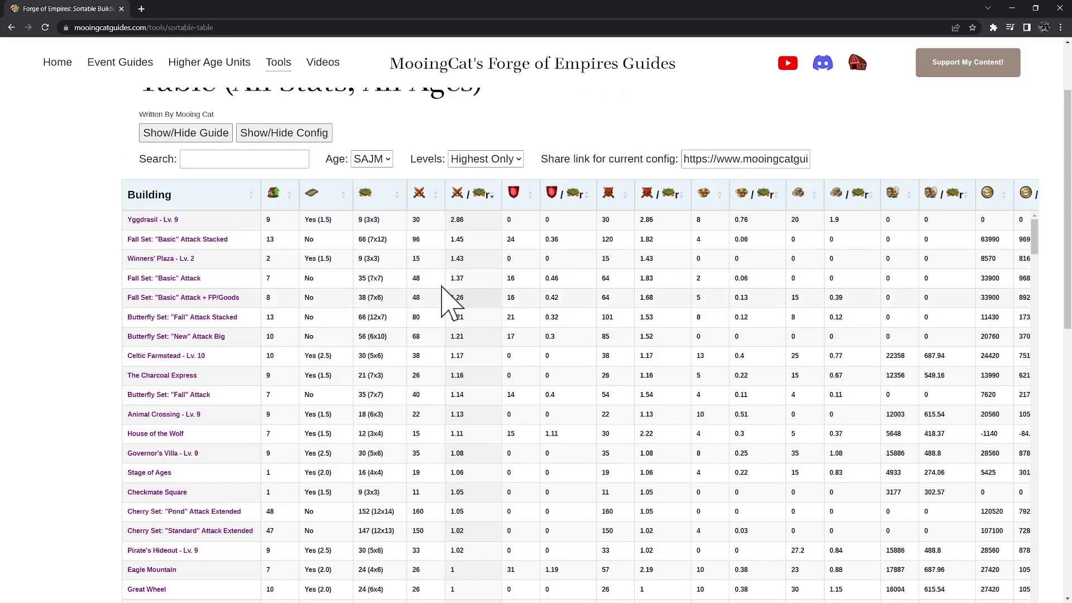
{"action": "left_click", "coordinate": [419, 194]}
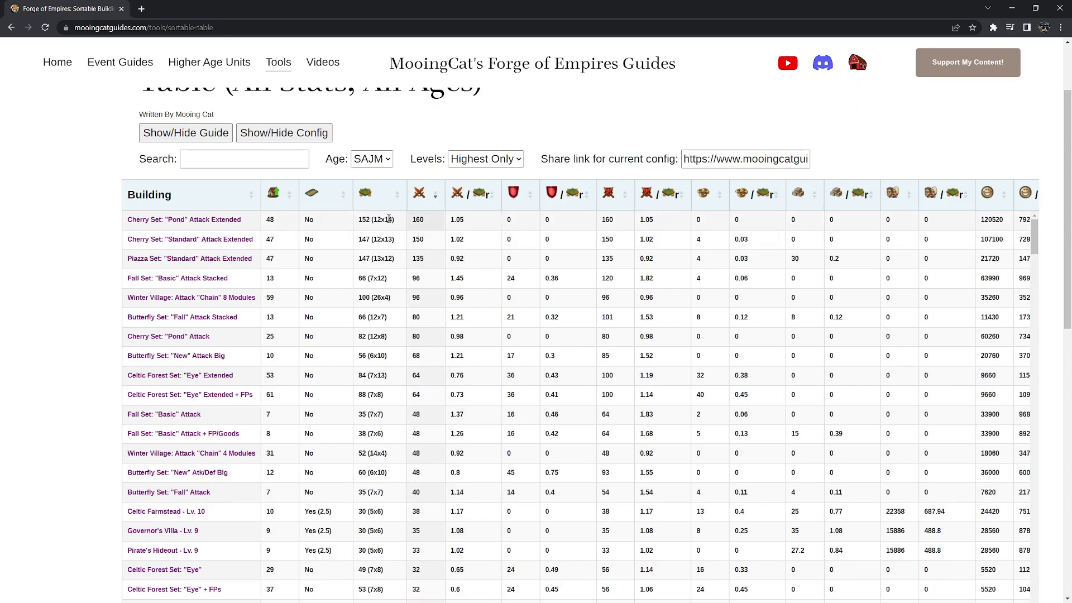
{"action": "left_click", "coordinate": [458, 195]}
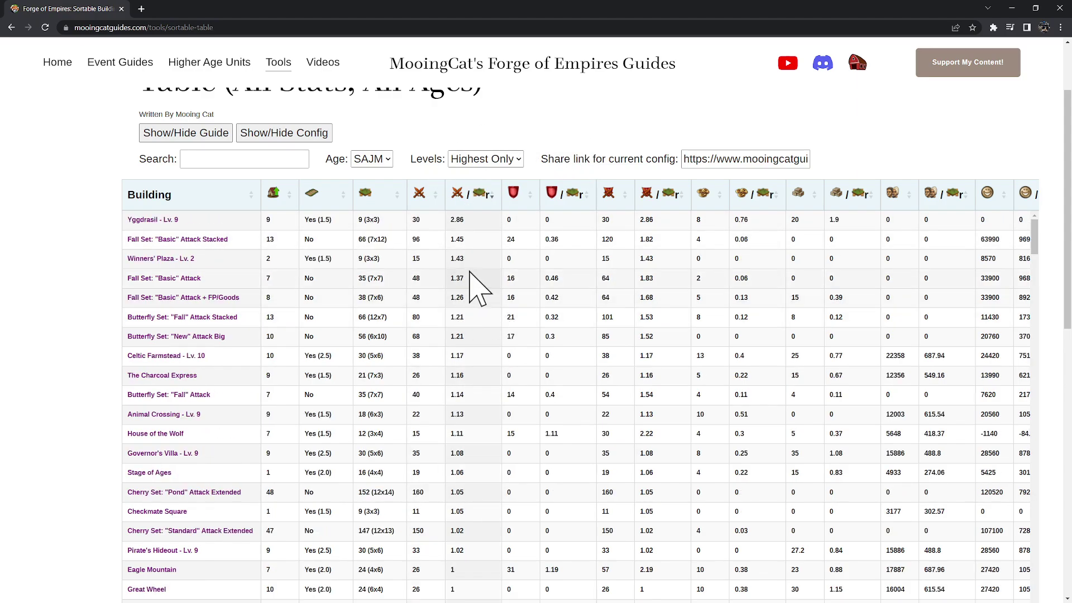
{"action": "left_click", "coordinate": [754, 200]}
{"action": "scroll", "coordinate": [779, 312], "scroll_direction": "right", "scroll_amount": 15}
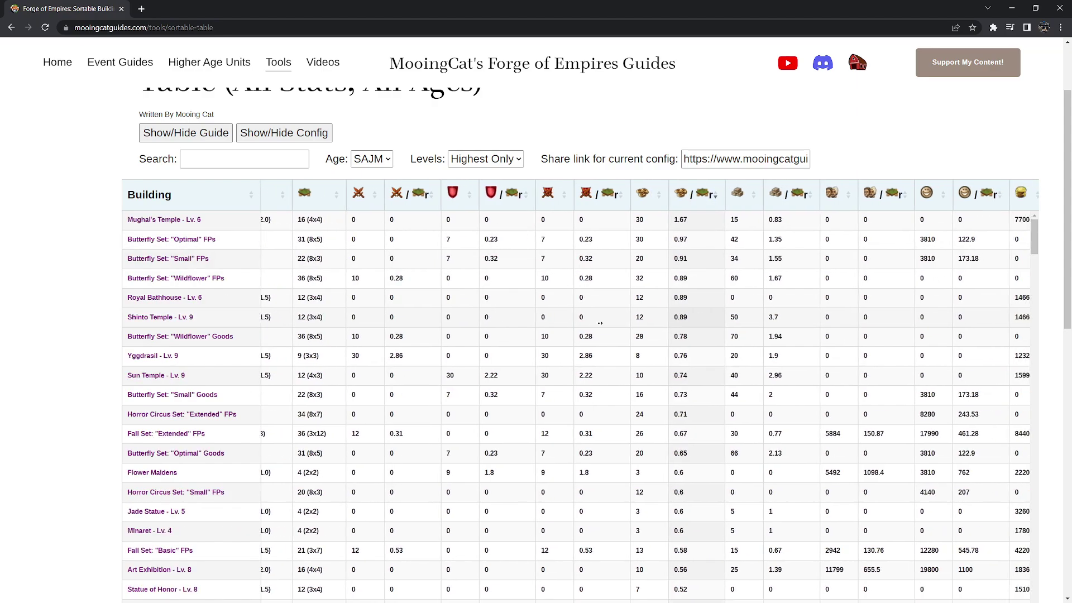
{"action": "scroll", "coordinate": [327, 270], "scroll_direction": "left", "scroll_amount": 15}
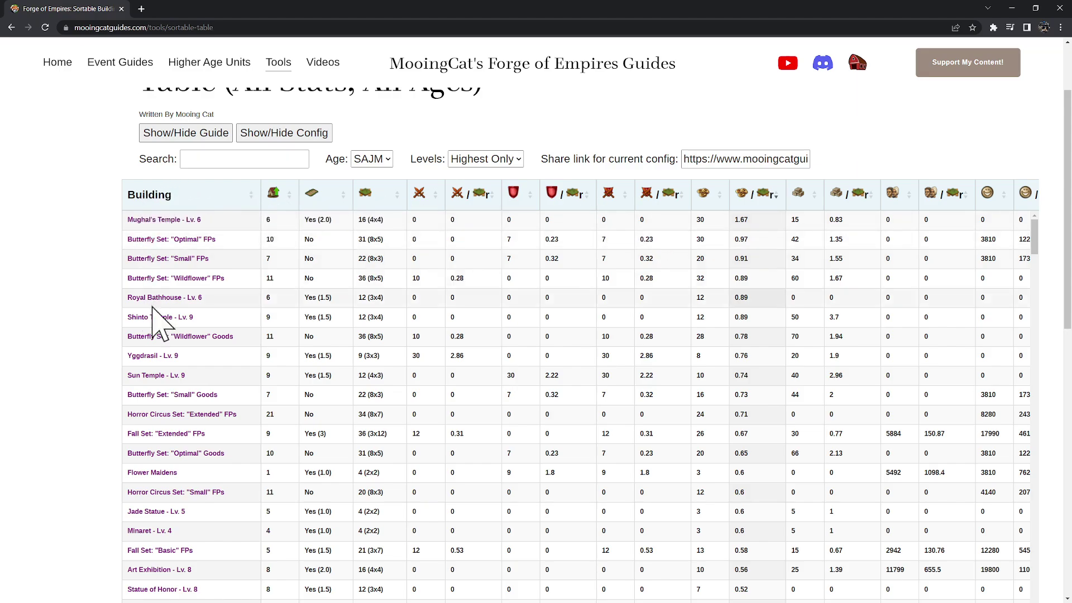
{"action": "scroll", "coordinate": [170, 276], "scroll_direction": "down", "scroll_amount": 2}
{"action": "scroll", "coordinate": [173, 330], "scroll_direction": "up", "scroll_amount": 2}
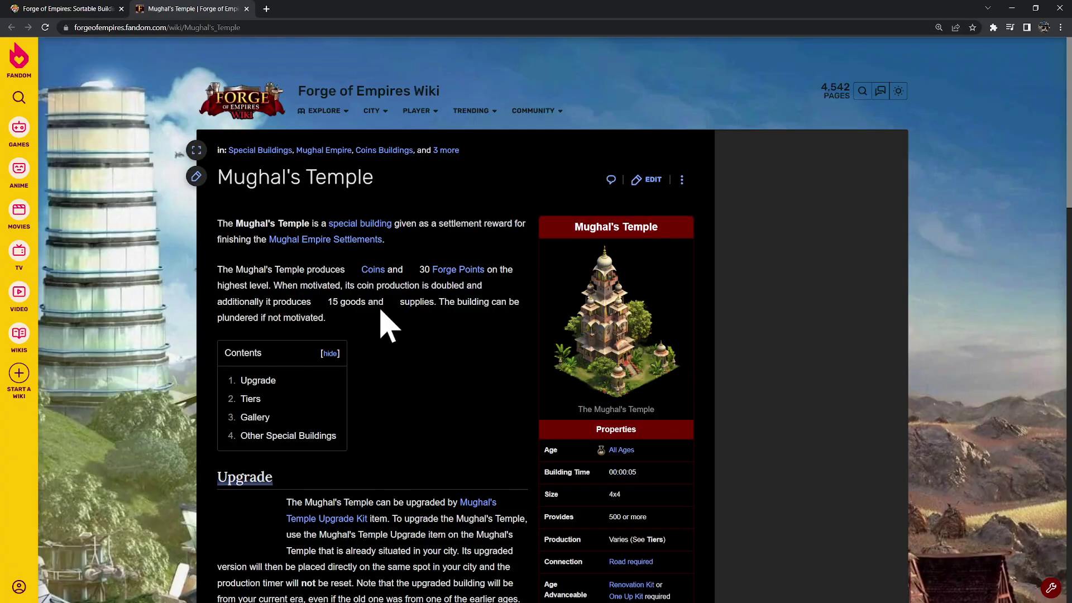
{"action": "scroll", "coordinate": [389, 327], "scroll_direction": "down", "scroll_amount": 6}
{"action": "scroll", "coordinate": [395, 378], "scroll_direction": "up", "scroll_amount": 3}
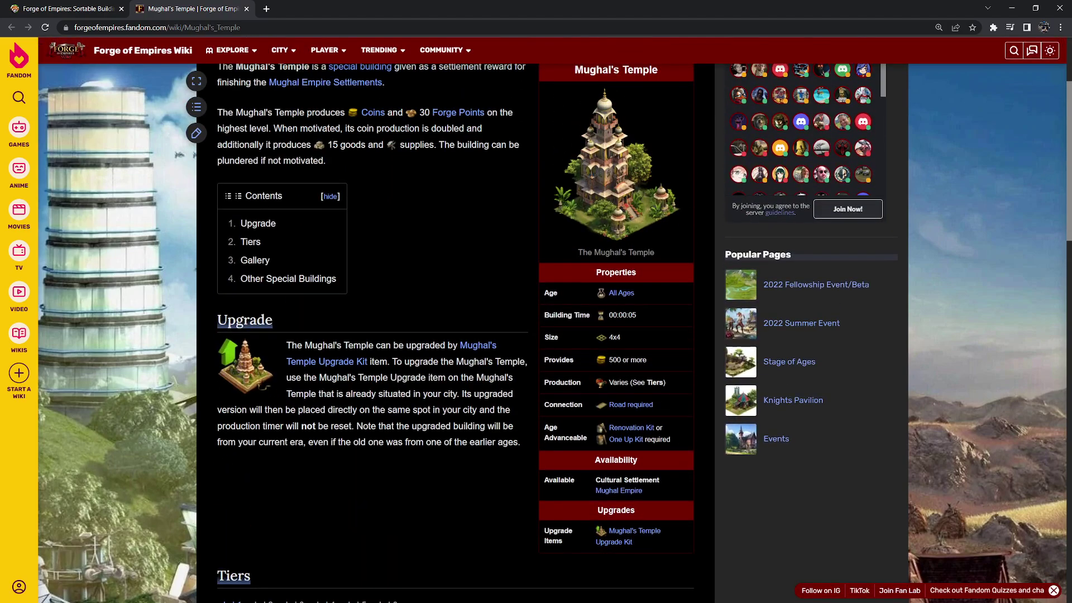
{"action": "left_click", "coordinate": [246, 9]}
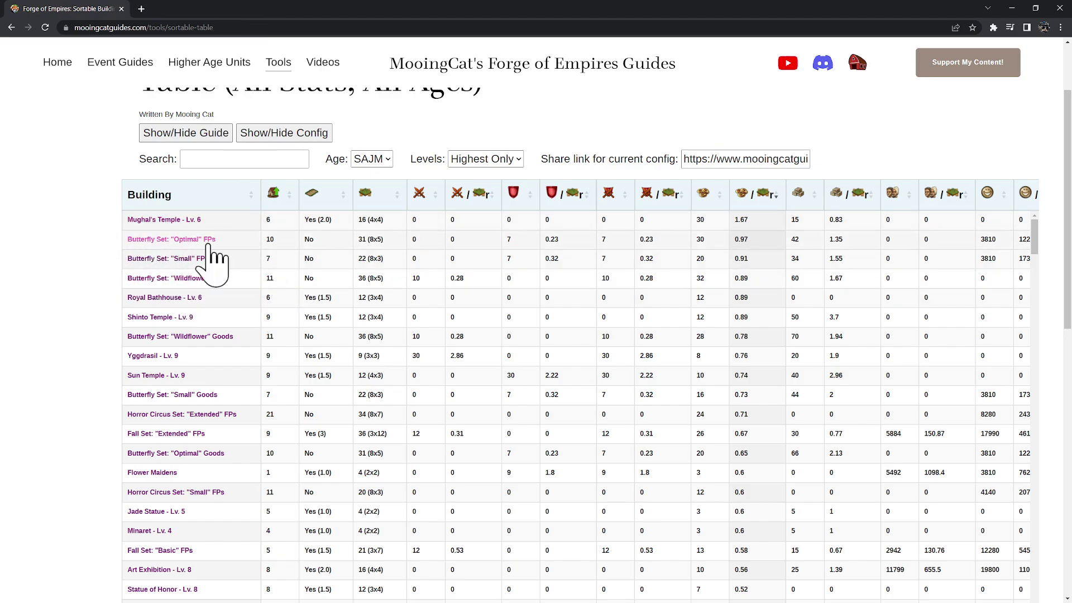
{"action": "left_click", "coordinate": [191, 240]}
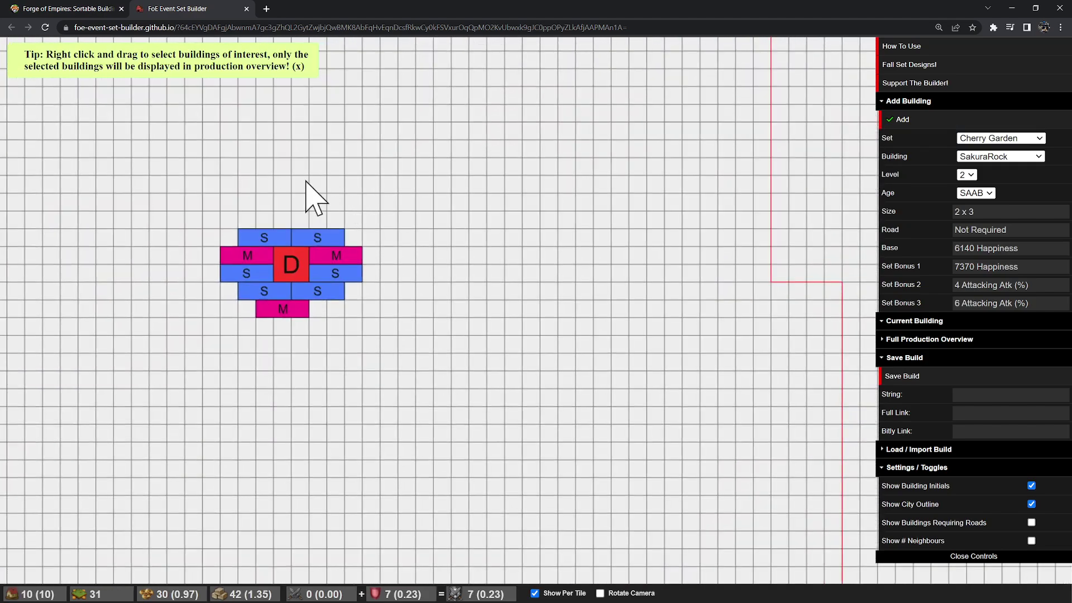
{"action": "left_click_drag", "start_coordinate": [240, 216], "coordinate": [508, 370]}
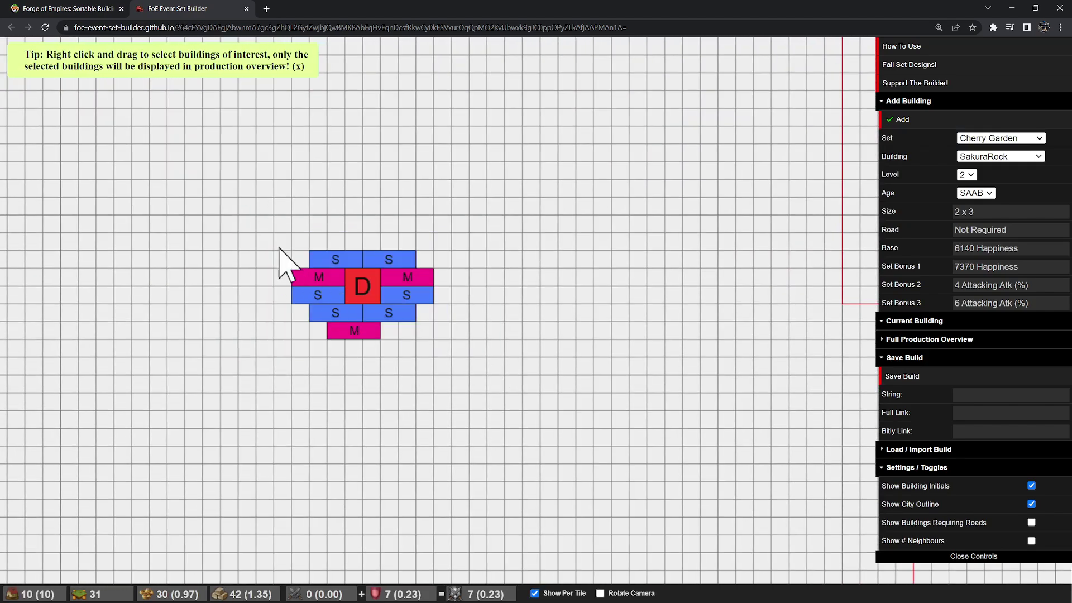
{"action": "left_click", "coordinate": [247, 8]}
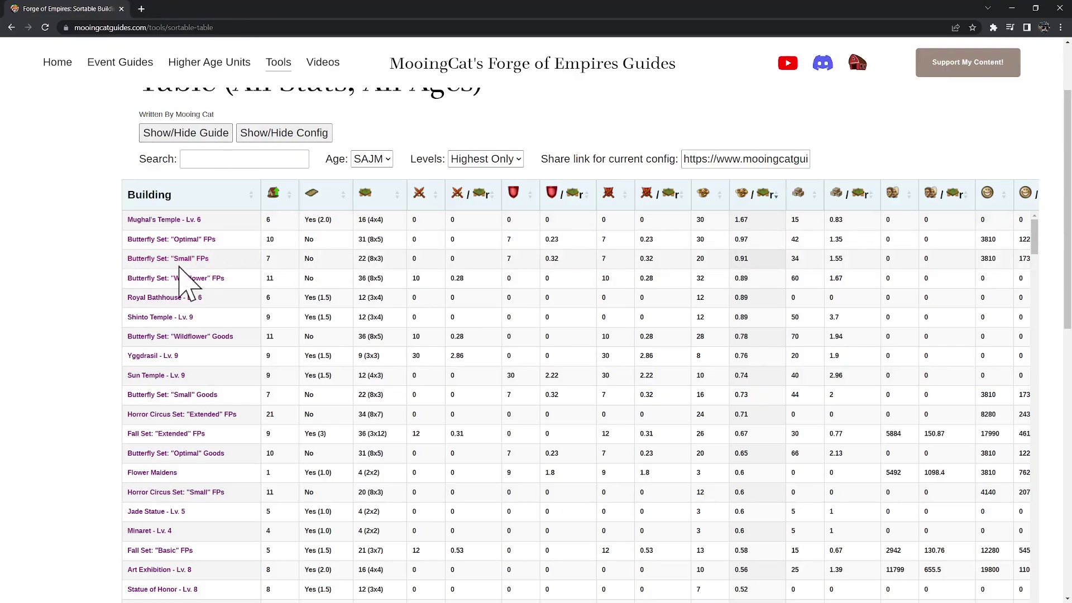
{"action": "scroll", "coordinate": [198, 388], "scroll_direction": "up", "scroll_amount": 1}
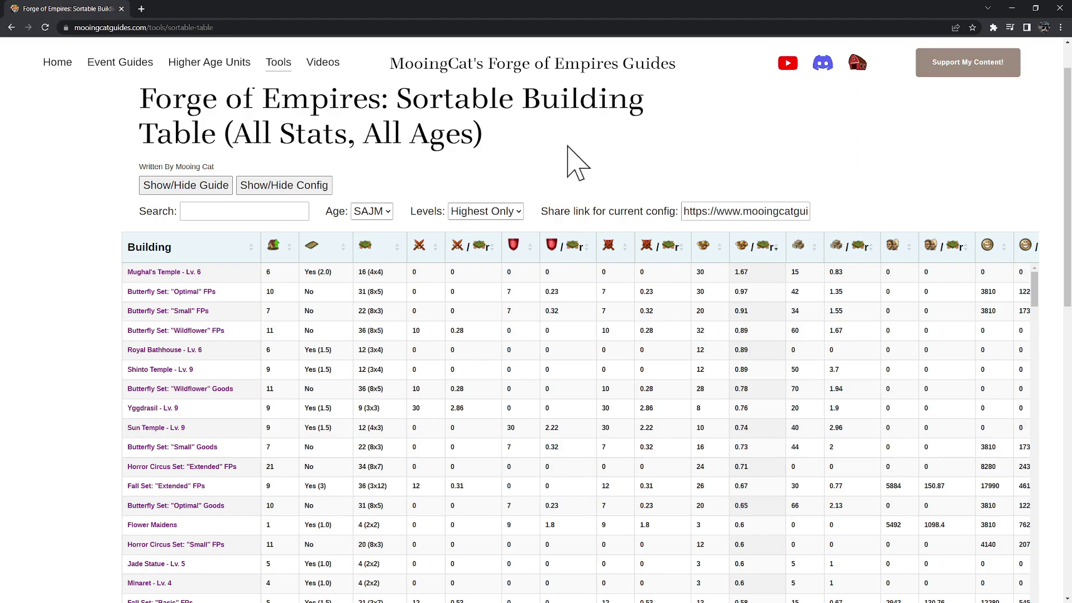
Step: Show all building levels and sort the table A-to-Z by Building name
{"action": "left_click", "coordinate": [518, 213]}
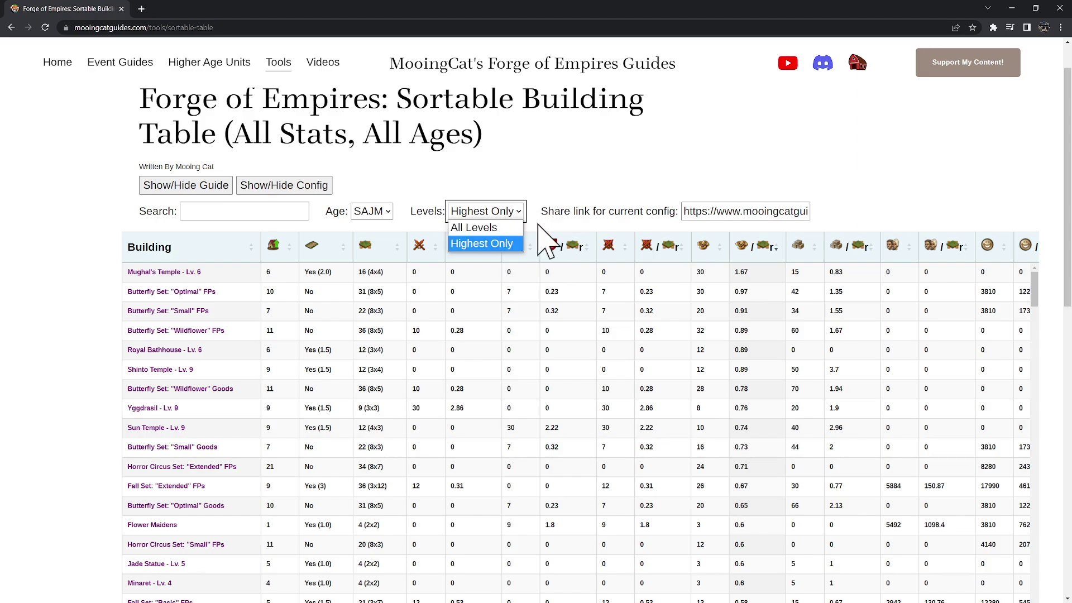
{"action": "left_click", "coordinate": [475, 228]}
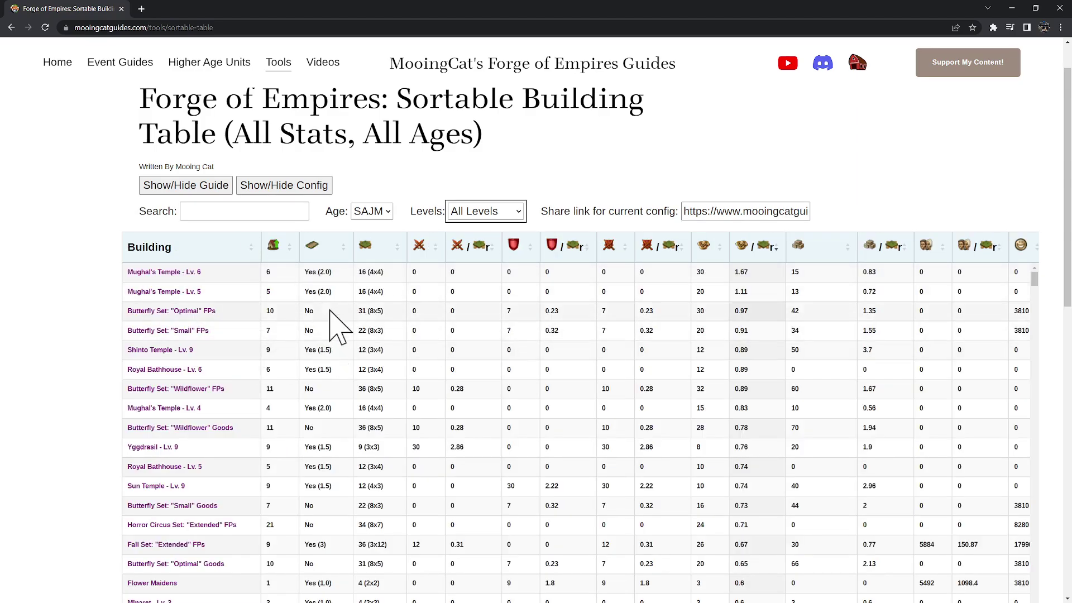
{"action": "left_click", "coordinate": [445, 255]}
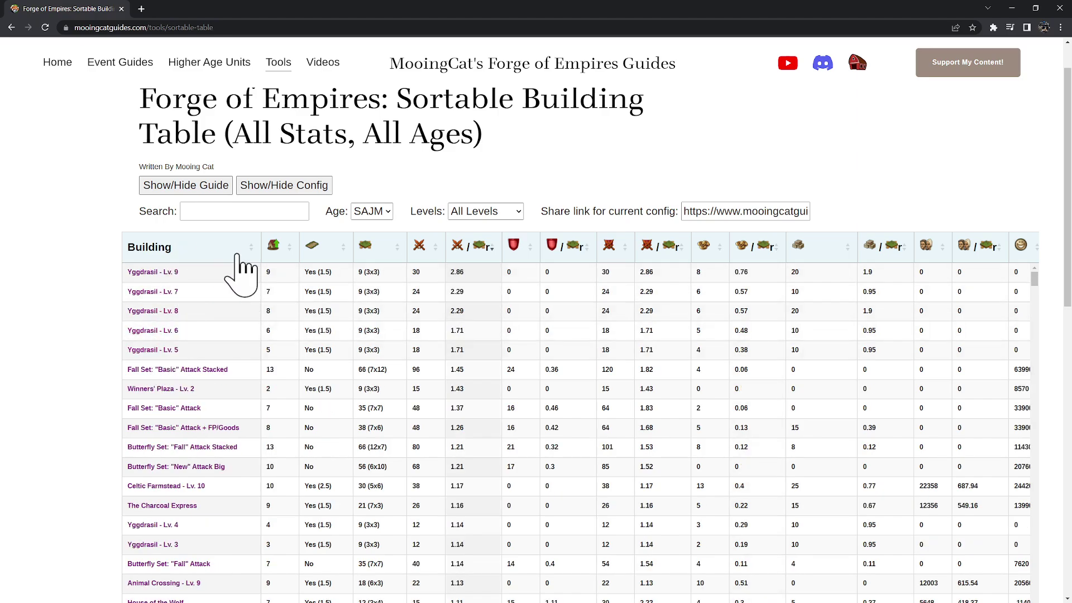
{"action": "left_click", "coordinate": [168, 247]}
{"action": "left_click", "coordinate": [172, 248]}
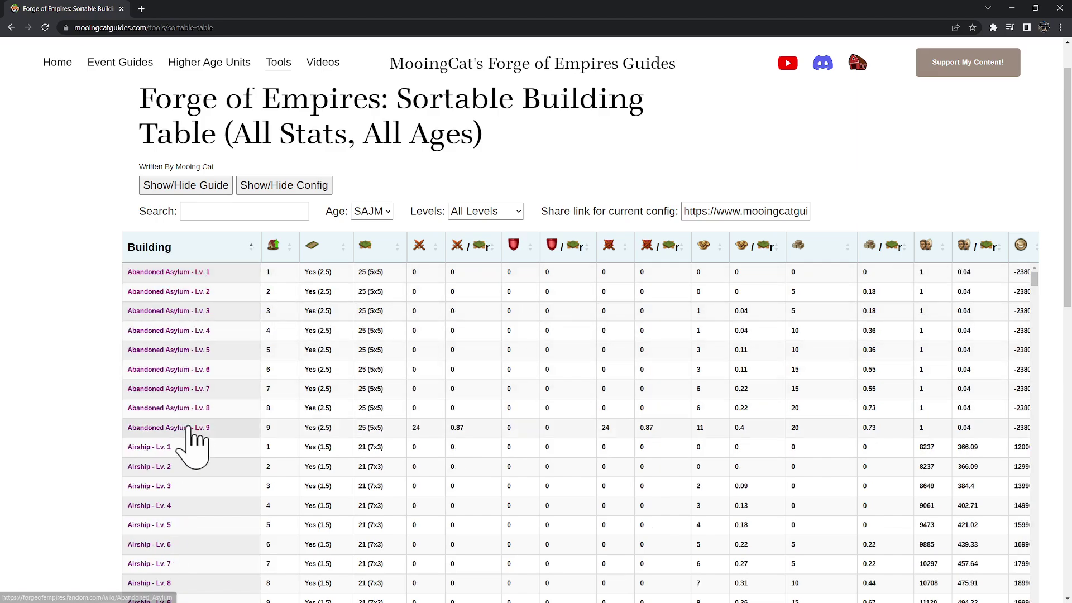
Step: Limit the list to Highest Only levels, starting with Abandoned Asylum - Lv. 9
{"action": "scroll", "coordinate": [208, 416], "scroll_direction": "down", "scroll_amount": 1}
{"action": "scroll", "coordinate": [208, 416], "scroll_direction": "down", "scroll_amount": 4}
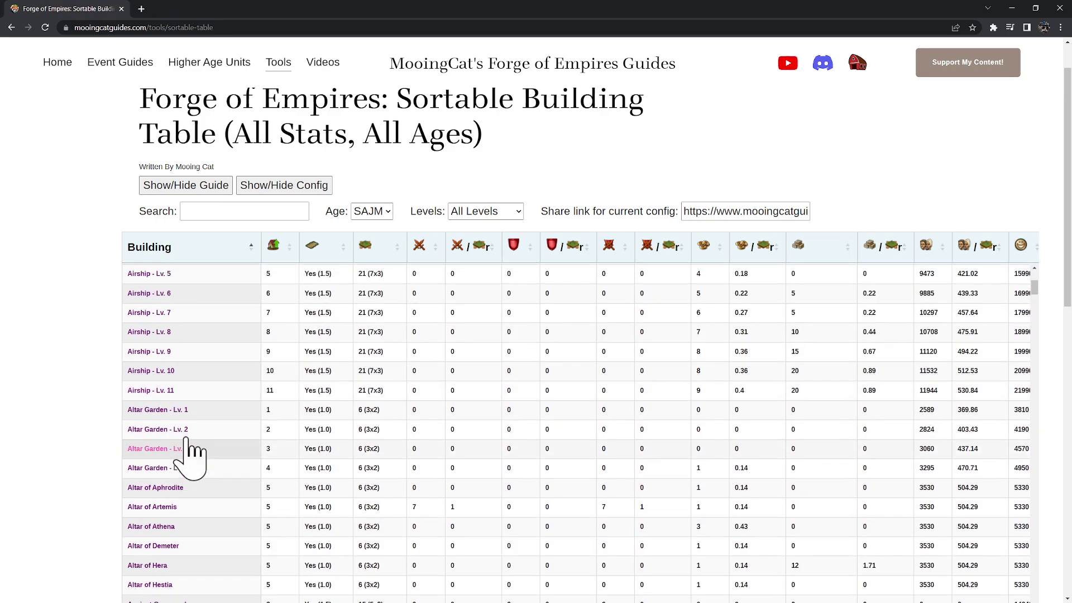
{"action": "scroll", "coordinate": [193, 455], "scroll_direction": "up", "scroll_amount": 5}
{"action": "left_click", "coordinate": [505, 215]}
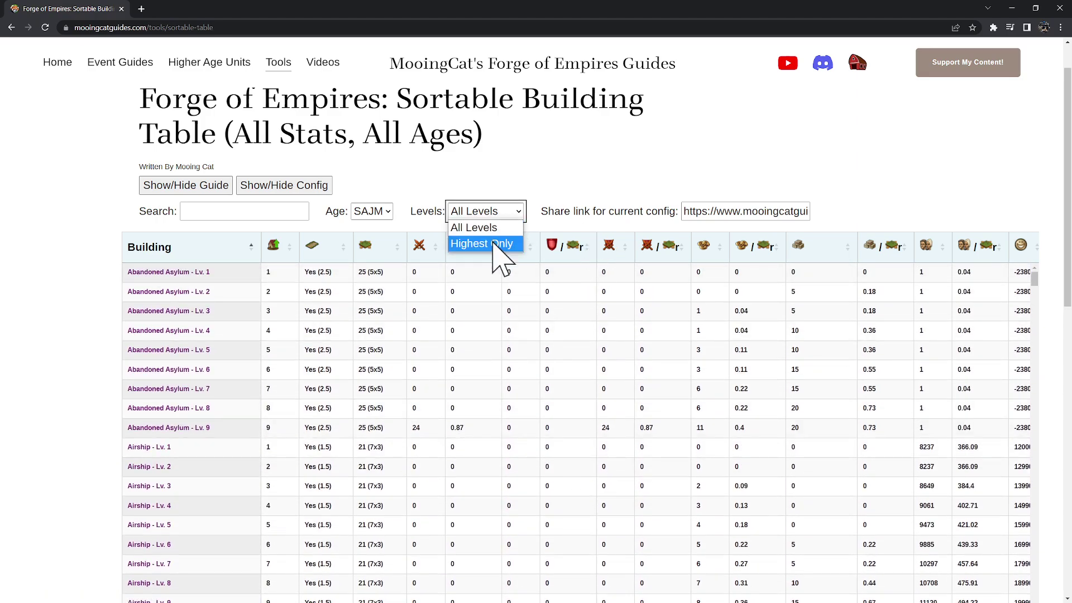
{"action": "left_click", "coordinate": [501, 246]}
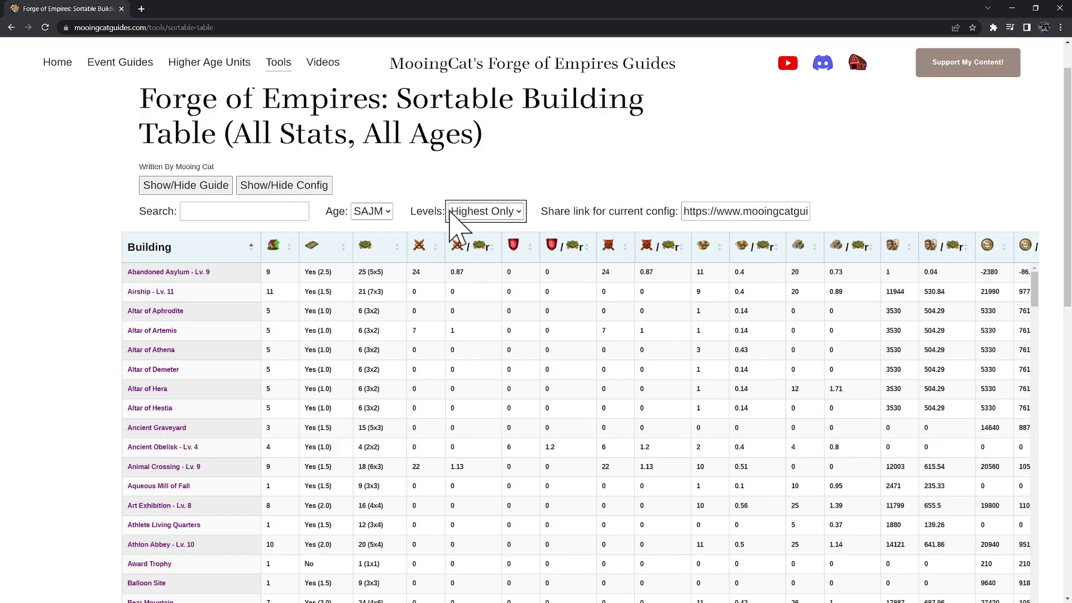
Step: Switch the Age to INA and rank by attack/r, Yggdrasil - Lv. 9 leading at 2.86
{"action": "left_click", "coordinate": [368, 215]}
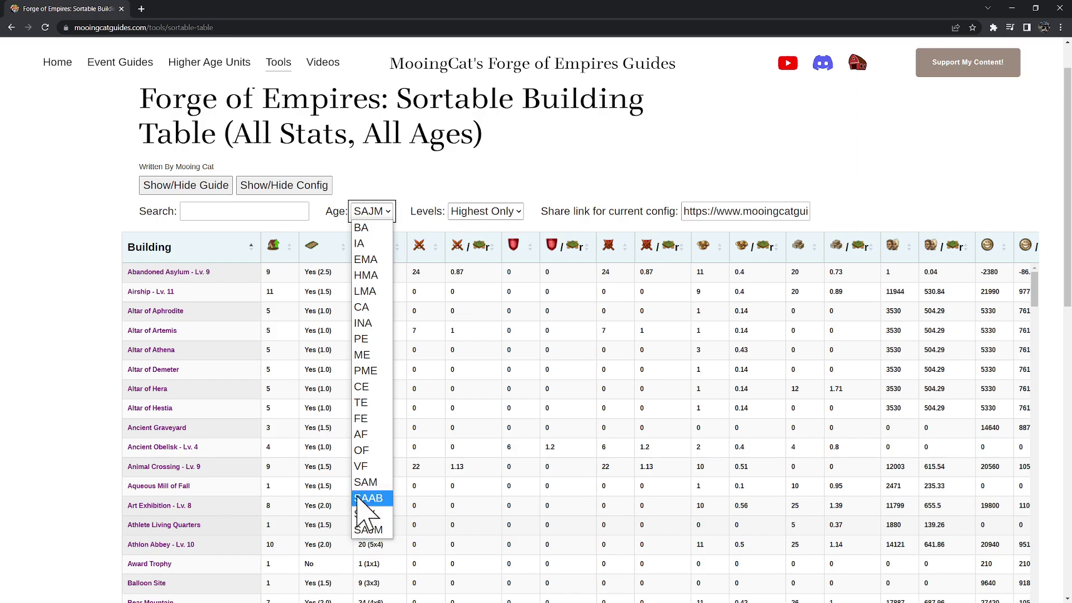
{"action": "left_click", "coordinate": [367, 323]}
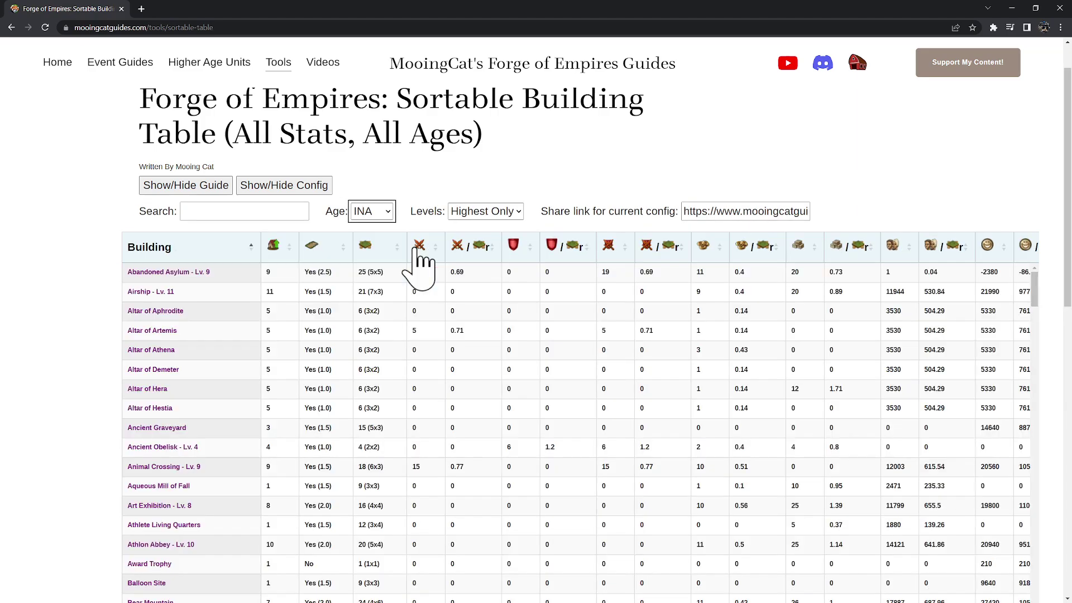
{"action": "left_click", "coordinate": [478, 249]}
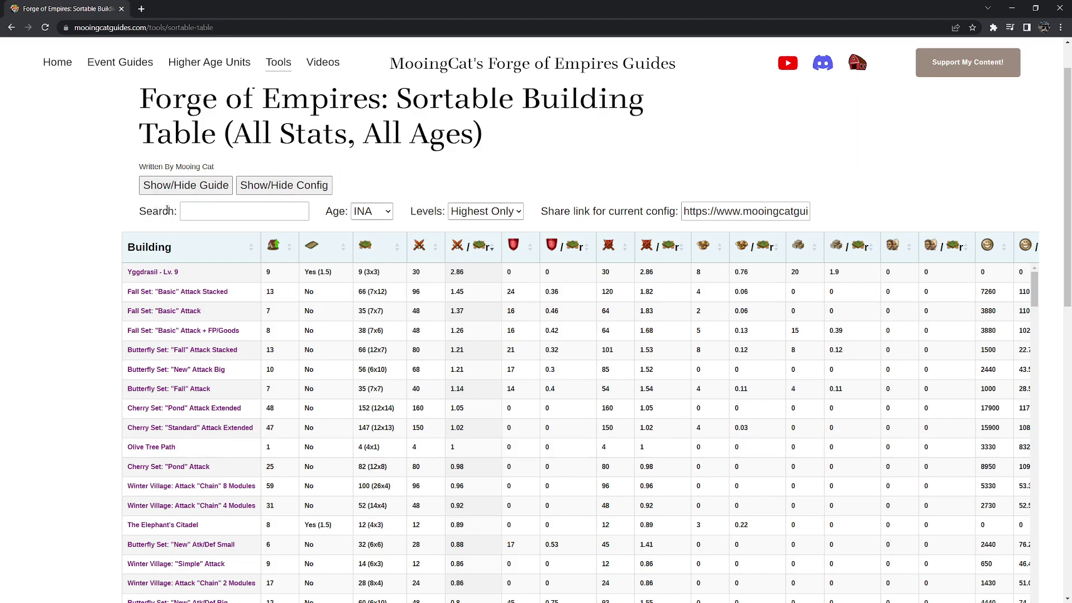
Step: Search 'stage,cherry,check,winner,sent' to show 10 of 245 buildings
{"action": "left_click", "coordinate": [207, 211]}
{"action": "type", "text": "s"}
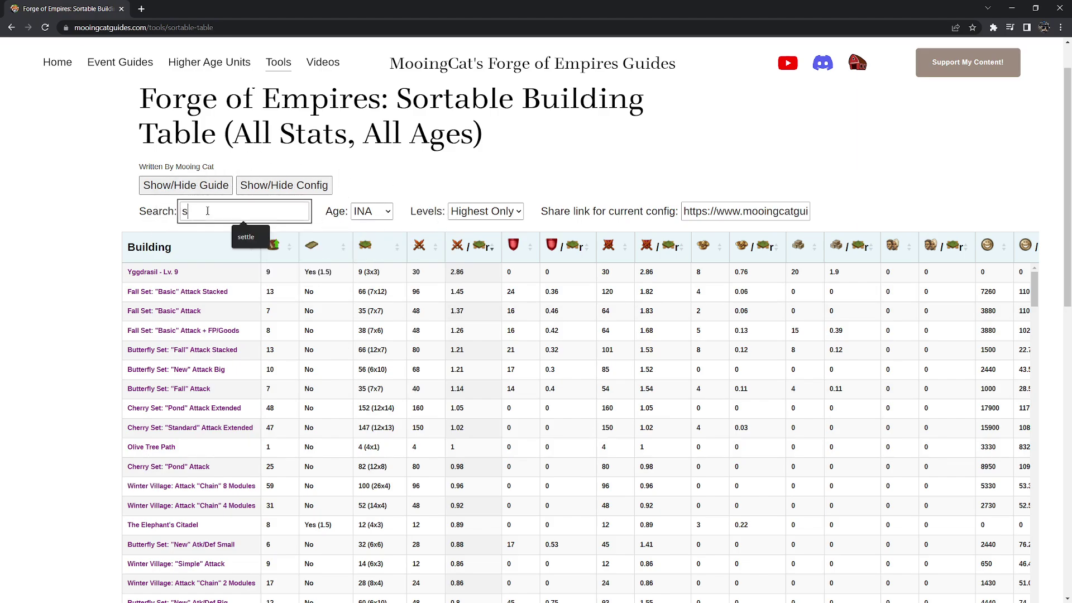
{"action": "type", "text": "tage"}
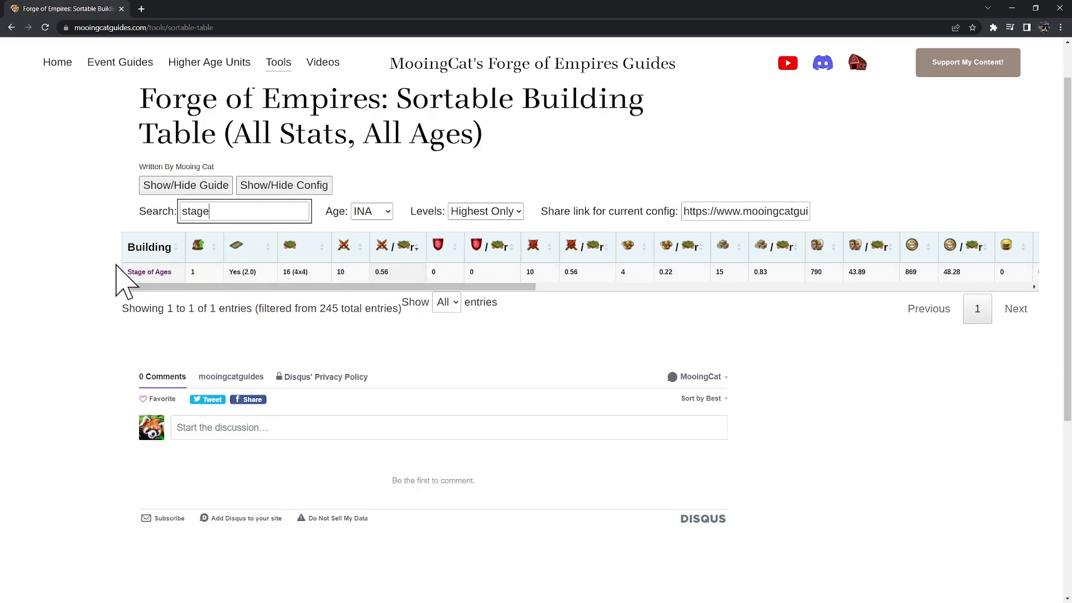
{"action": "left_click_drag", "start_coordinate": [162, 287], "coordinate": [39, 292]}
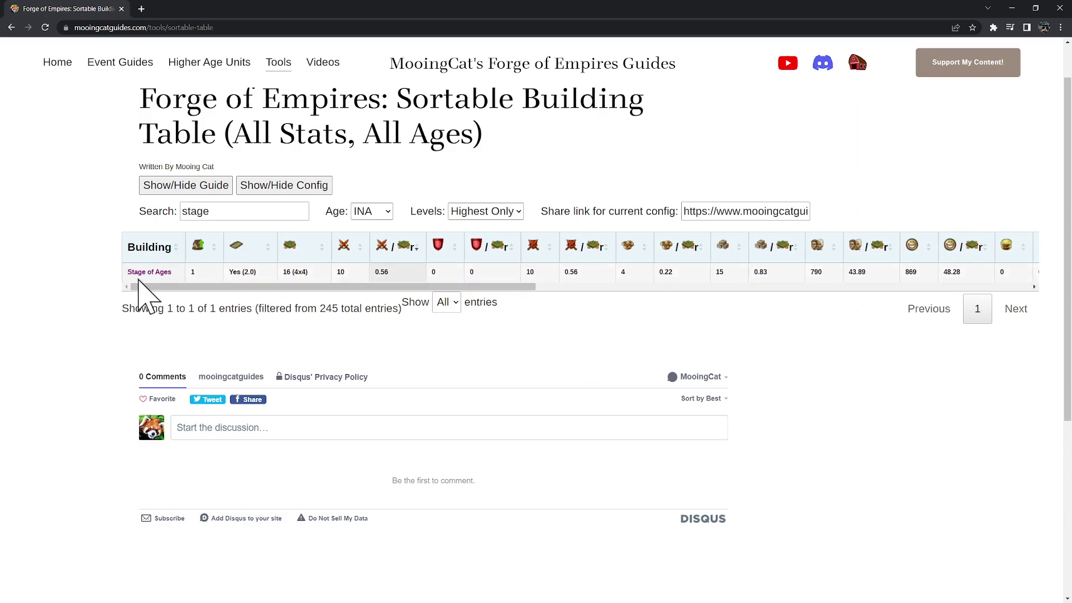
{"action": "left_click", "coordinate": [228, 213]}
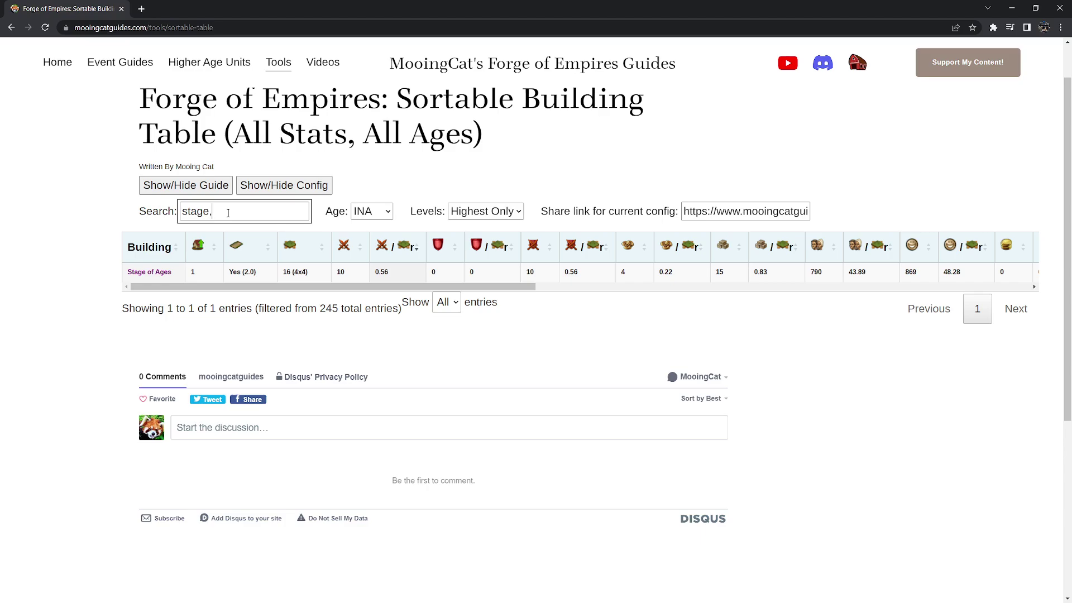
{"action": "type", "text": ",cherry,"}
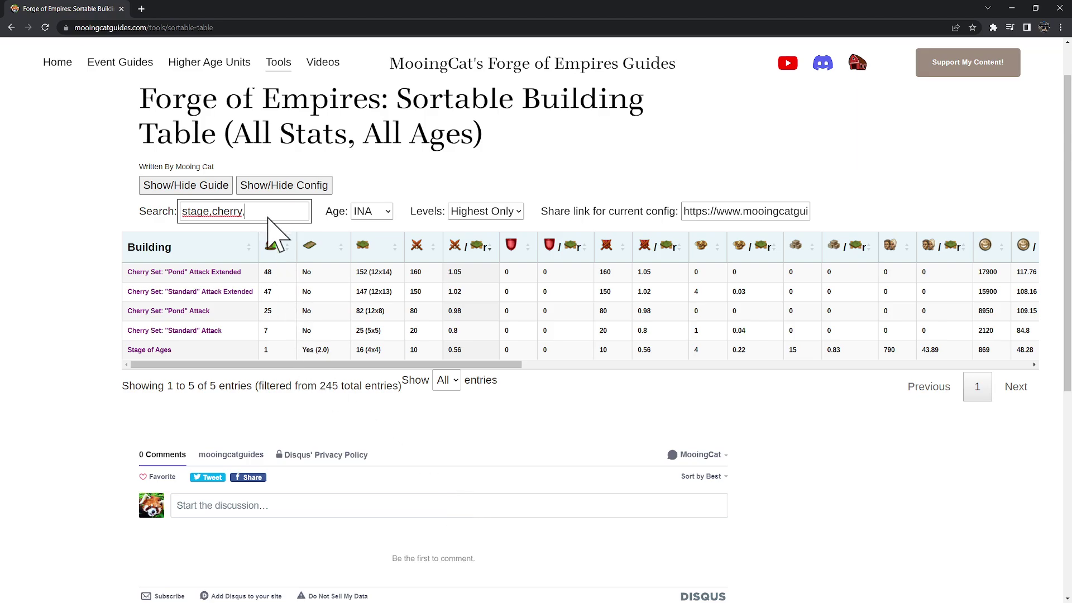
{"action": "type", "text": "check,winner,sent"}
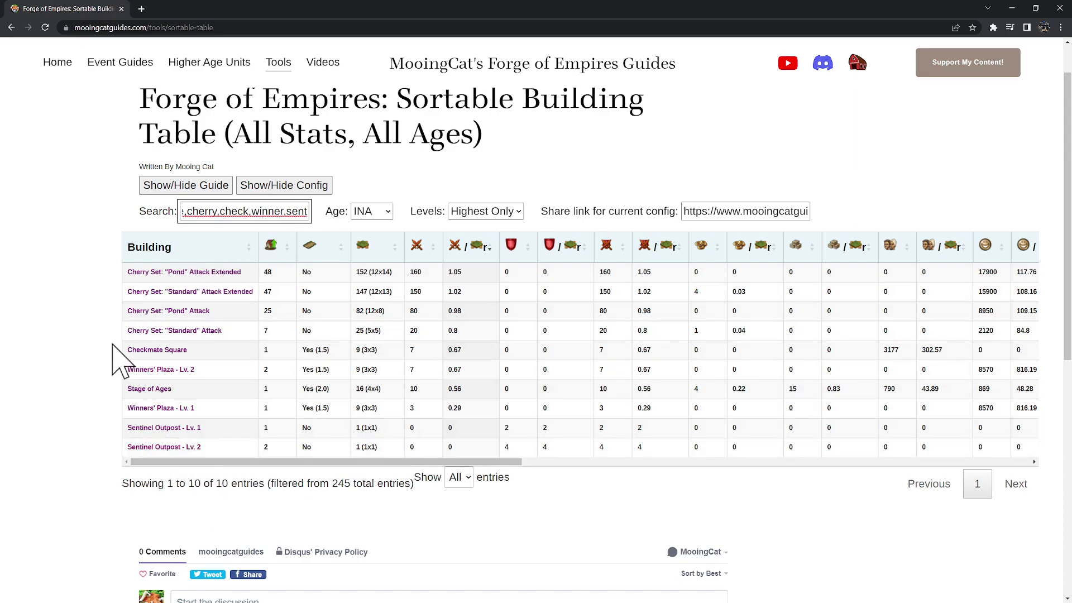
{"action": "left_click_drag", "start_coordinate": [296, 462], "coordinate": [251, 476]}
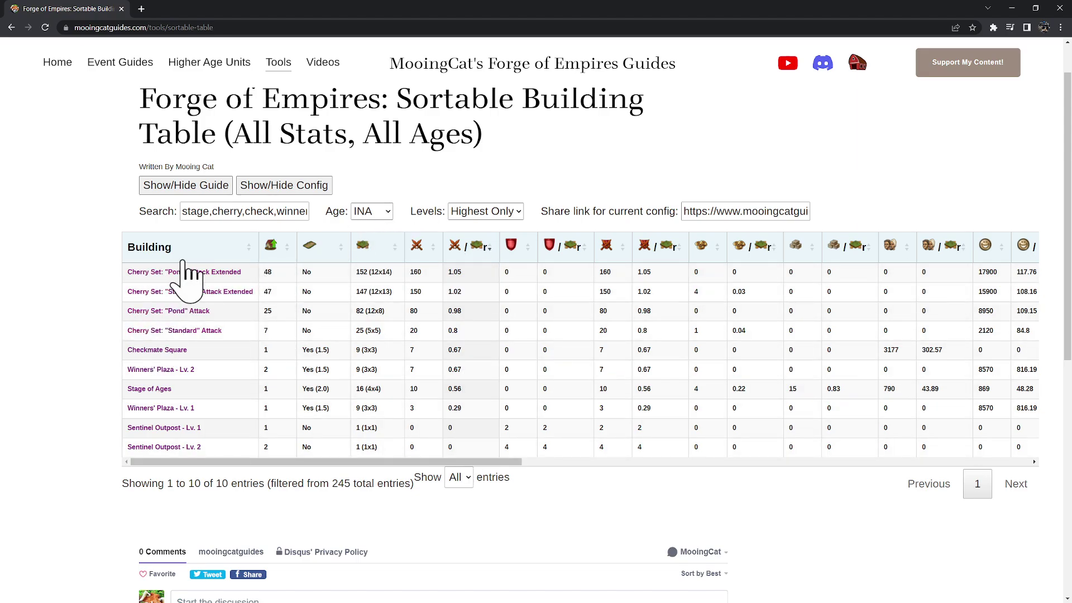
{"action": "left_click", "coordinate": [388, 212]}
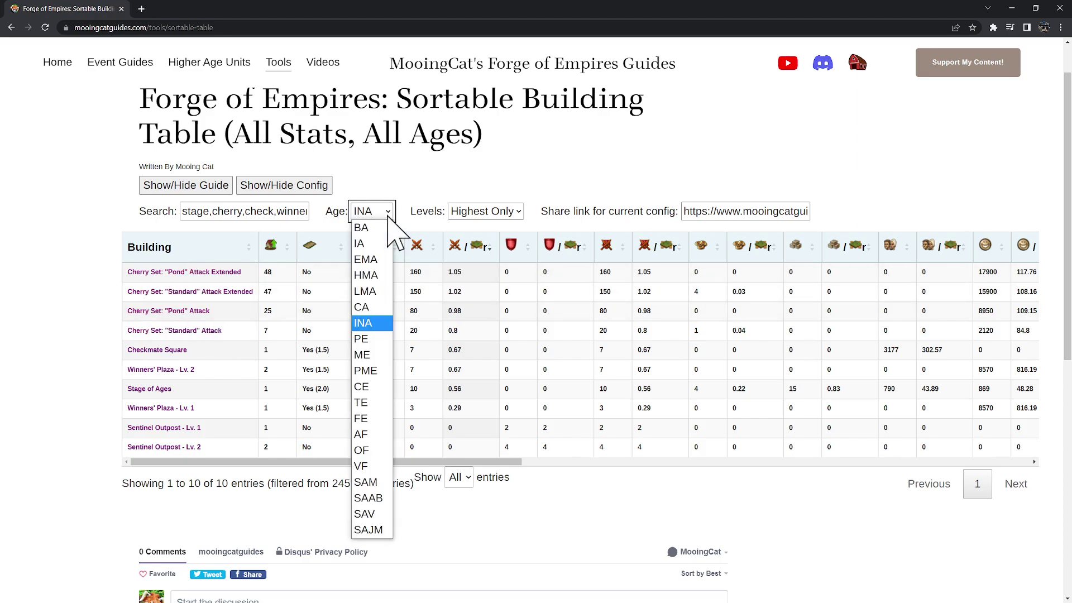
{"action": "left_click", "coordinate": [376, 530]}
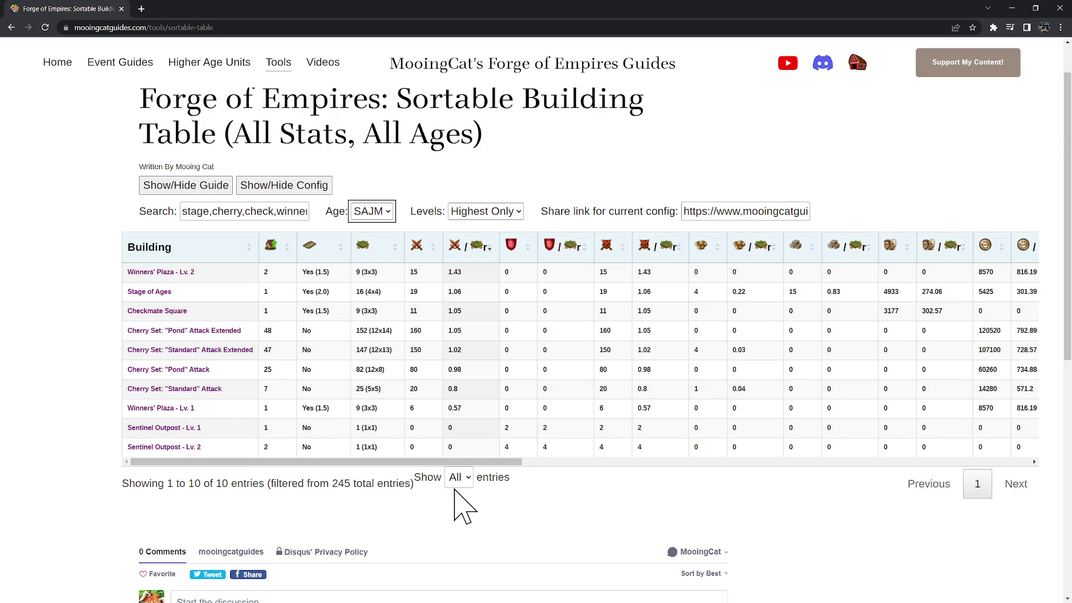
{"action": "left_click", "coordinate": [382, 215]}
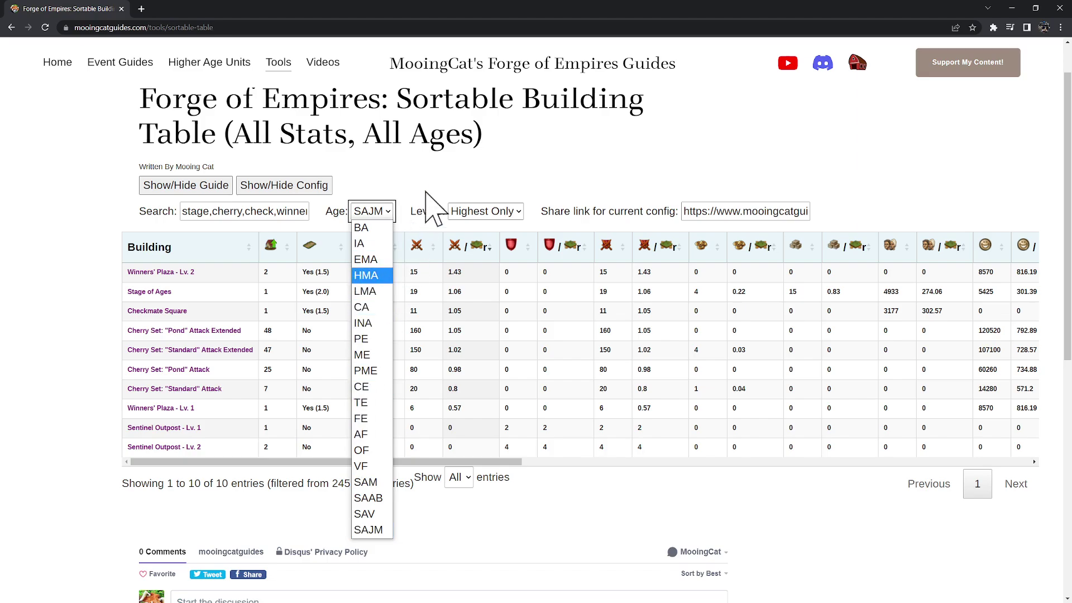
{"action": "left_click", "coordinate": [371, 324]}
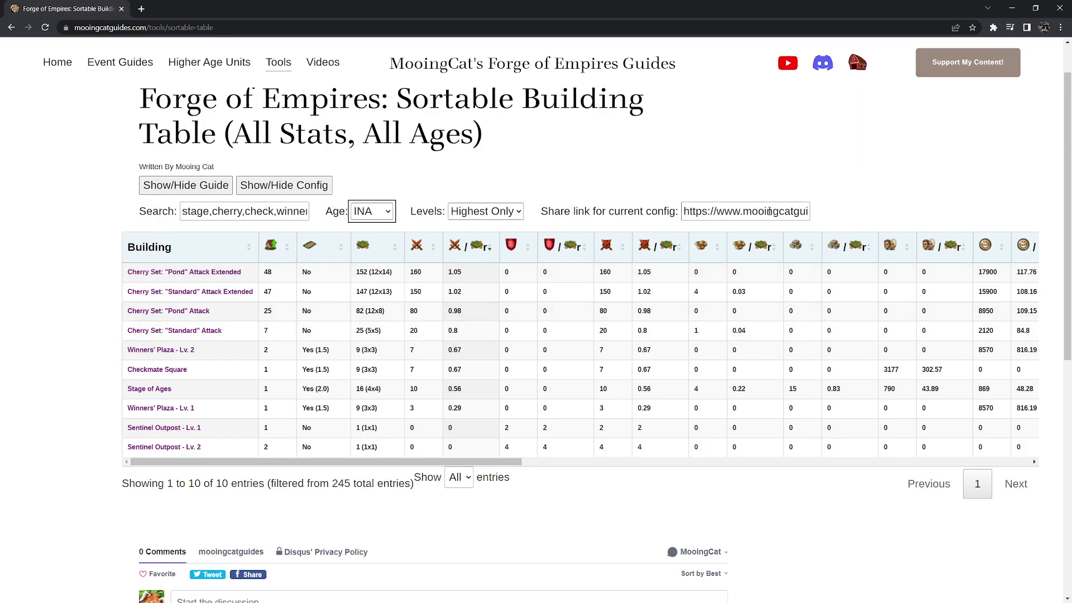
Step: Show the table config and toggle all columns off
{"action": "left_click", "coordinate": [288, 192]}
{"action": "scroll", "coordinate": [61, 242], "scroll_direction": "down", "scroll_amount": 1}
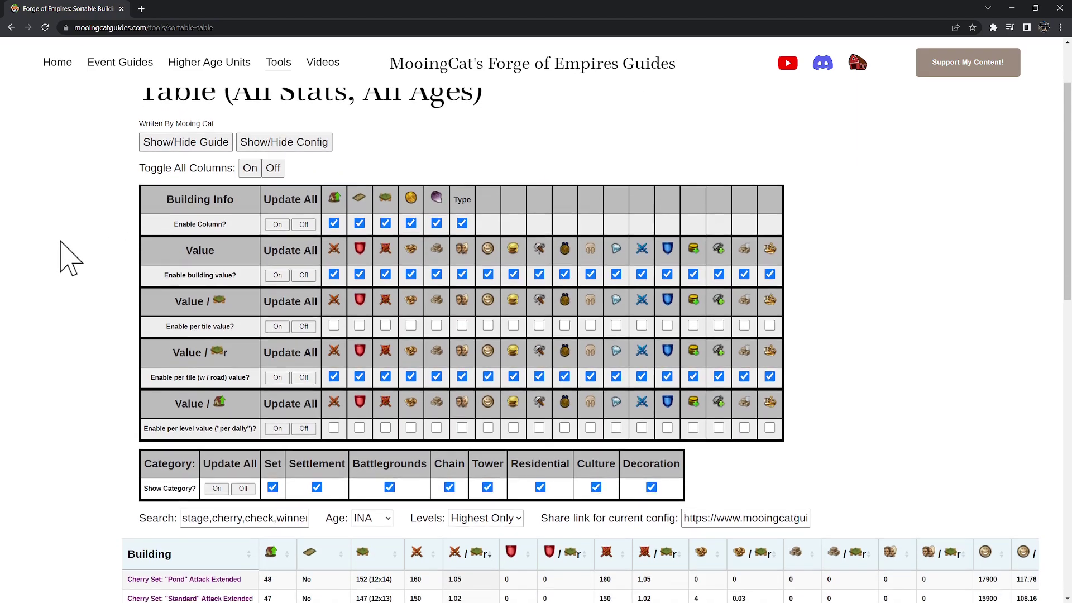
{"action": "scroll", "coordinate": [70, 258], "scroll_direction": "down", "scroll_amount": 1}
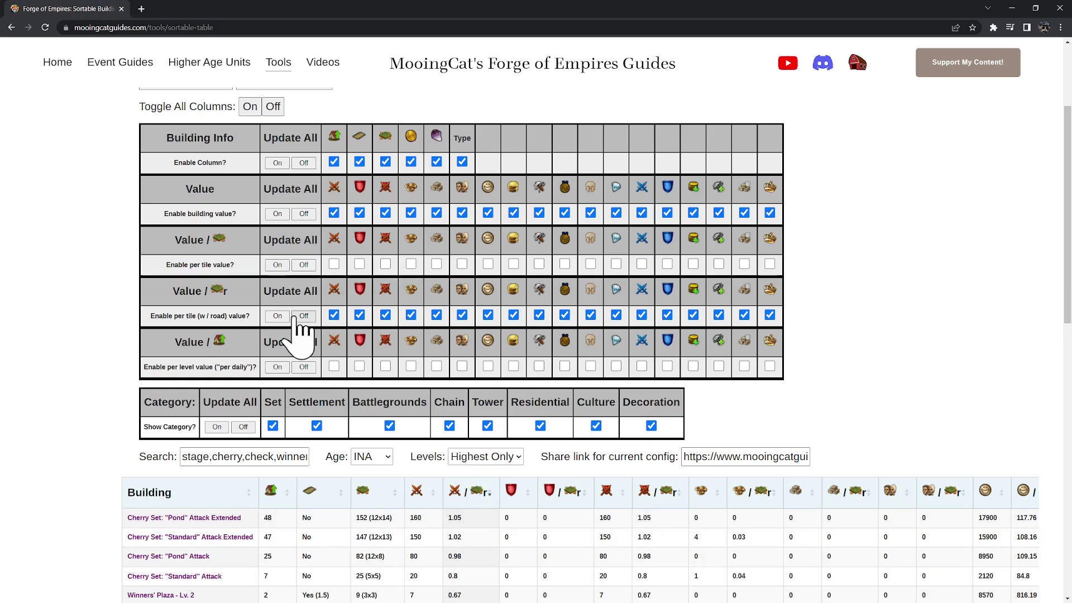
{"action": "left_click", "coordinate": [273, 106]}
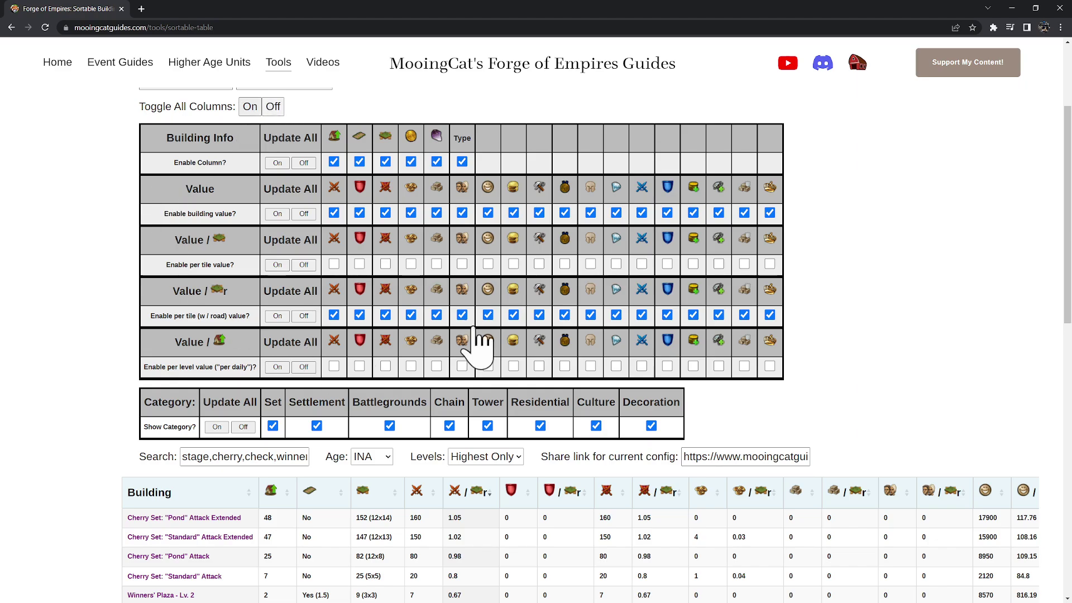
{"action": "scroll", "coordinate": [124, 342], "scroll_direction": "down", "scroll_amount": 3}
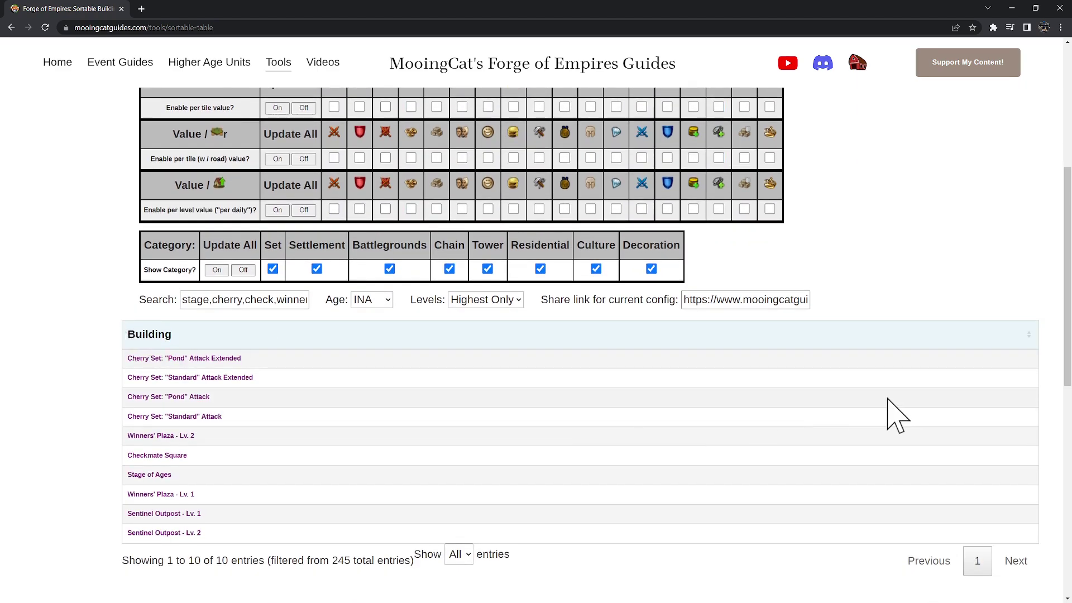
{"action": "scroll", "coordinate": [91, 406], "scroll_direction": "up", "scroll_amount": 3}
{"action": "scroll", "coordinate": [97, 410], "scroll_direction": "up", "scroll_amount": 1}
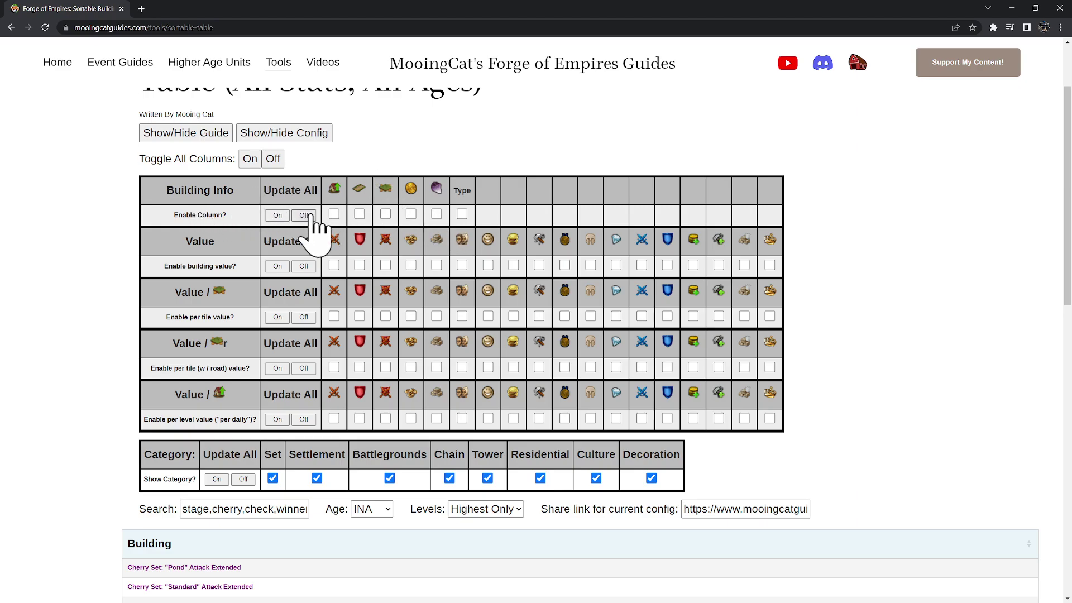
Step: Try the Building Info column toggles, finally leaving all of them, including Type, disabled
{"action": "left_click", "coordinate": [279, 215]}
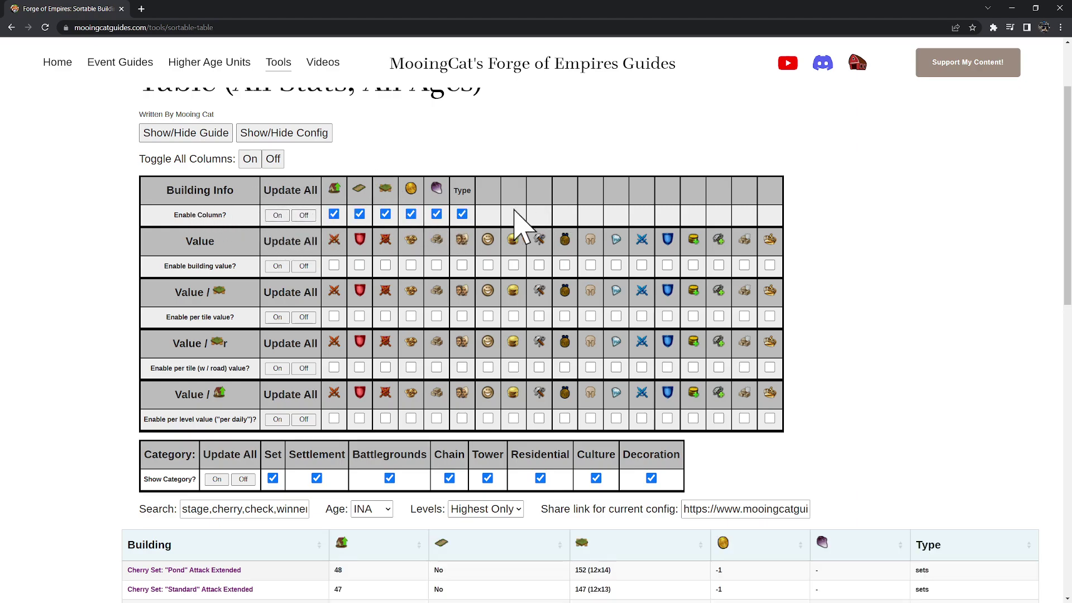
{"action": "left_click", "coordinate": [297, 218]}
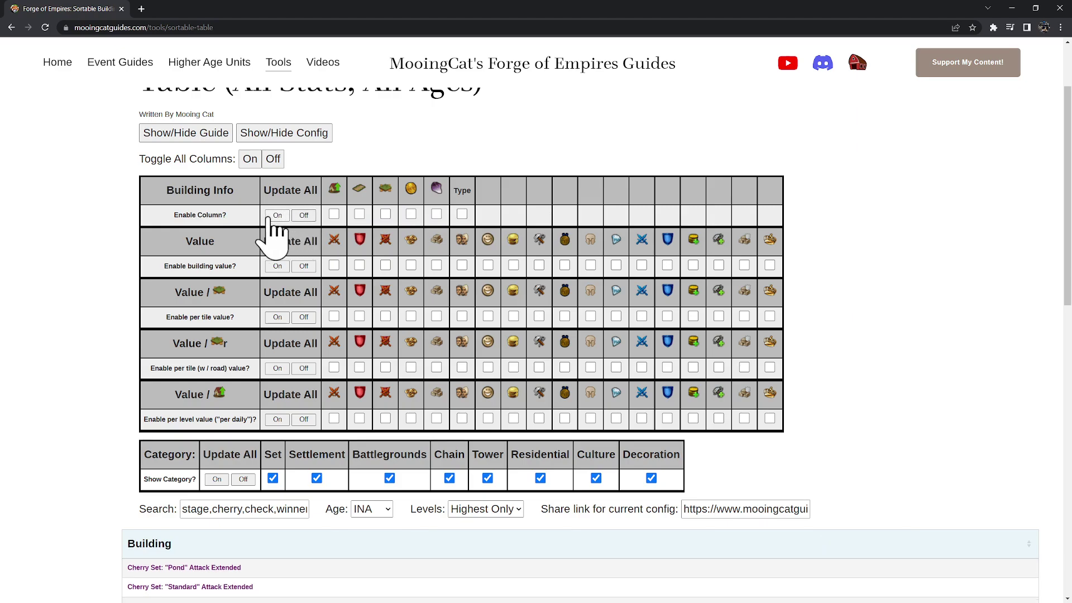
{"action": "left_click", "coordinate": [278, 216]}
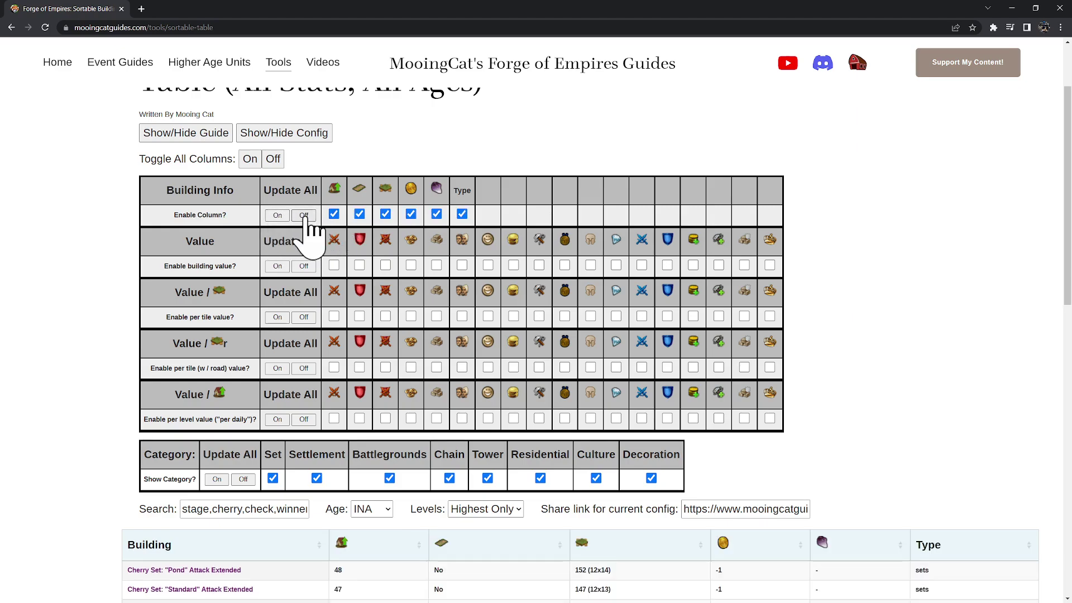
{"action": "left_click", "coordinate": [304, 215]}
{"action": "left_click", "coordinate": [334, 213]}
{"action": "left_click", "coordinate": [359, 214]}
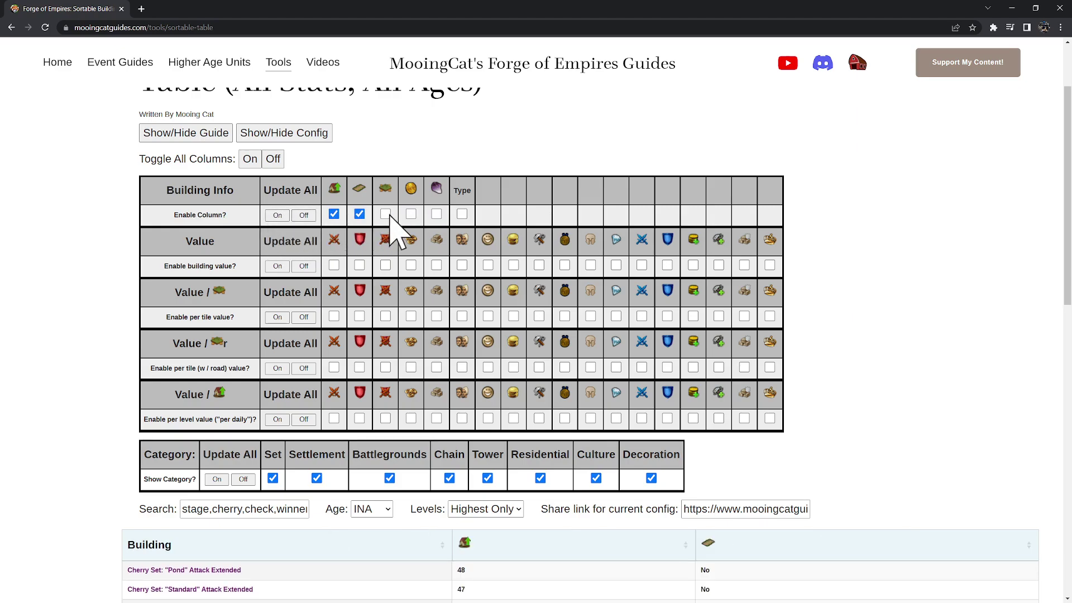
{"action": "left_click", "coordinate": [385, 213]}
{"action": "left_click", "coordinate": [411, 214]}
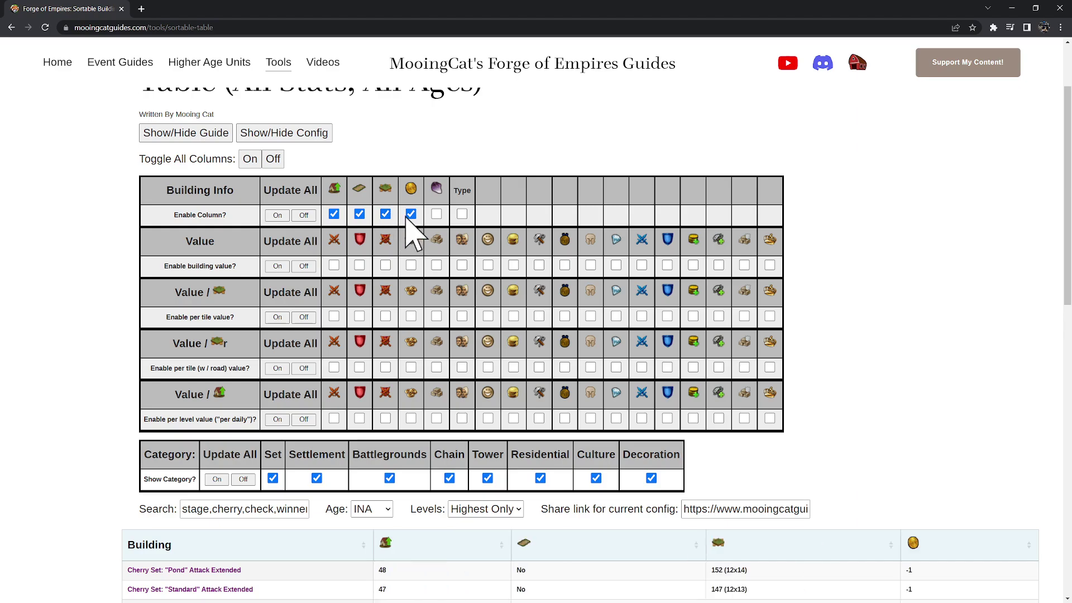
{"action": "left_click", "coordinate": [278, 215]}
{"action": "scroll", "coordinate": [91, 324], "scroll_direction": "down", "scroll_amount": 2}
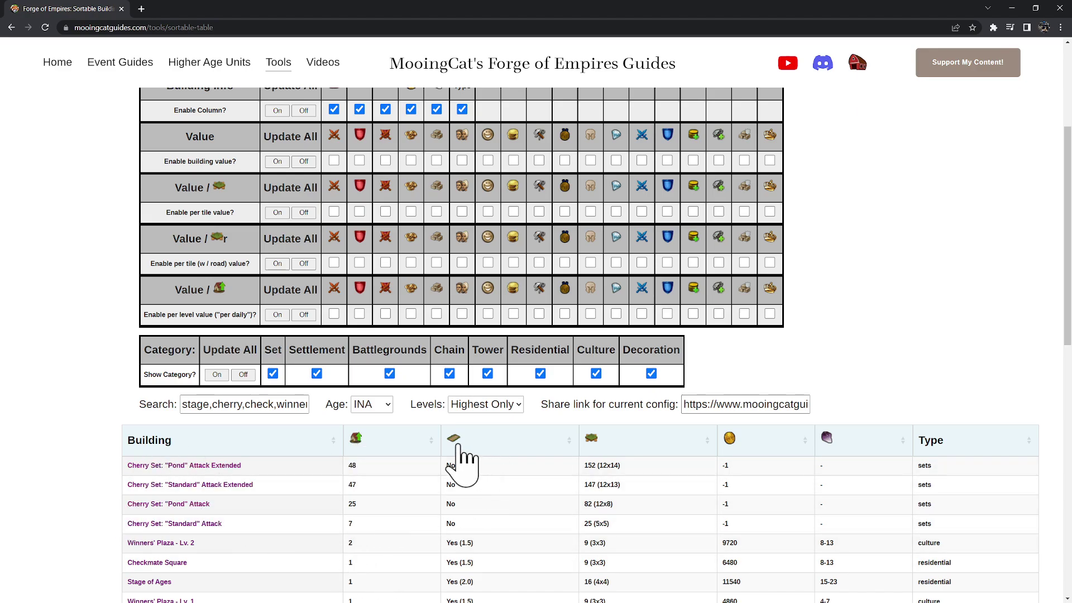
{"action": "scroll", "coordinate": [519, 464], "scroll_direction": "down", "scroll_amount": 1}
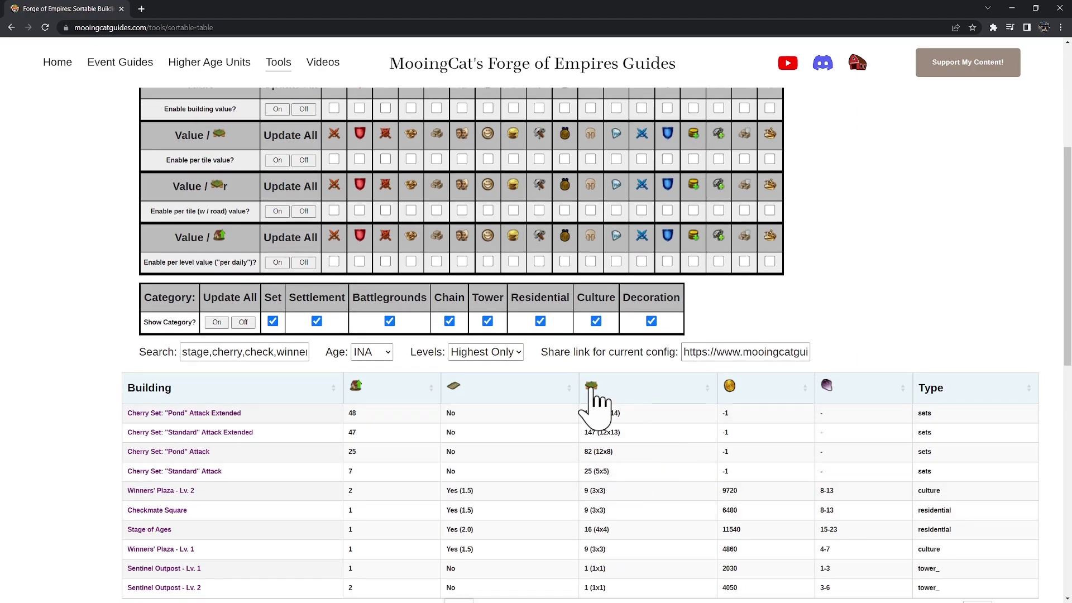
{"action": "scroll", "coordinate": [586, 403], "scroll_direction": "up", "scroll_amount": 4}
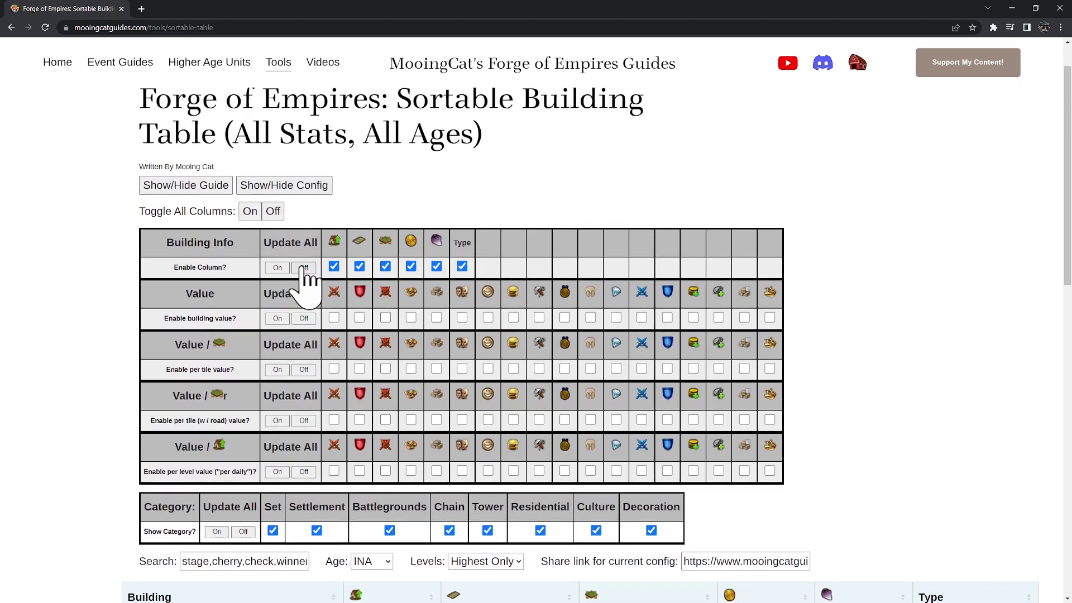
{"action": "left_click", "coordinate": [304, 267]}
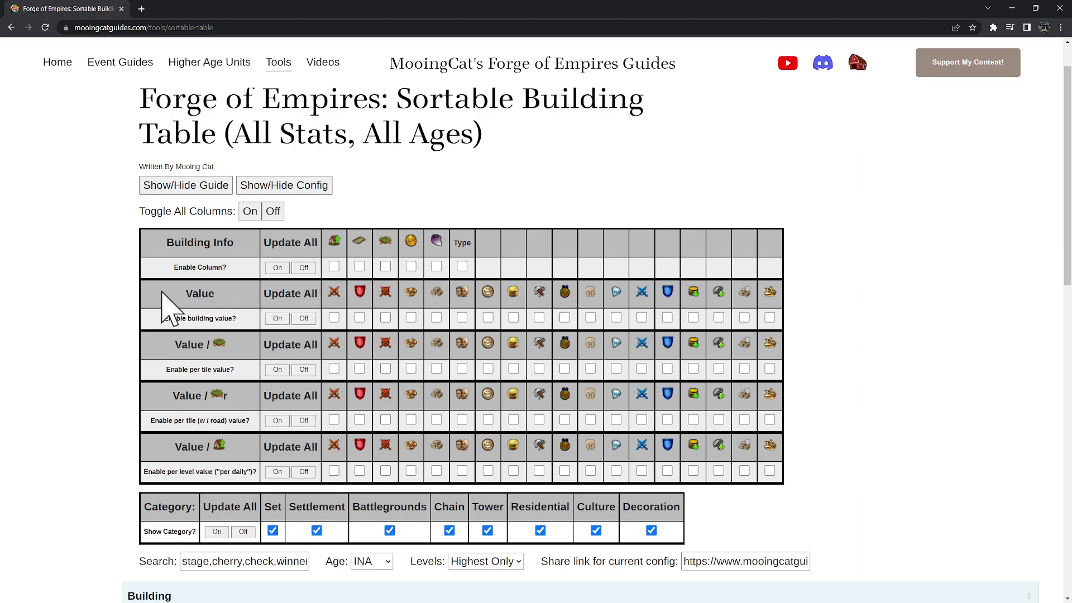
Step: Enable the attack total and attack-per-tile value columns
{"action": "scroll", "coordinate": [208, 241], "scroll_direction": "down", "scroll_amount": 1}
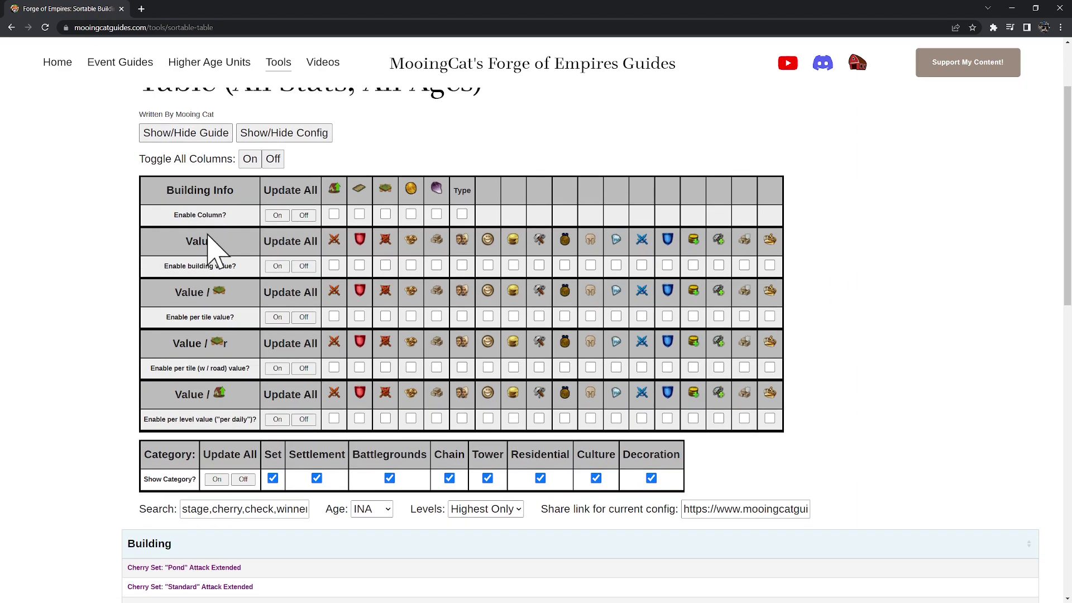
{"action": "left_click", "coordinate": [334, 265]}
{"action": "scroll", "coordinate": [92, 366], "scroll_direction": "down", "scroll_amount": 1}
{"action": "scroll", "coordinate": [472, 553], "scroll_direction": "down", "scroll_amount": 2}
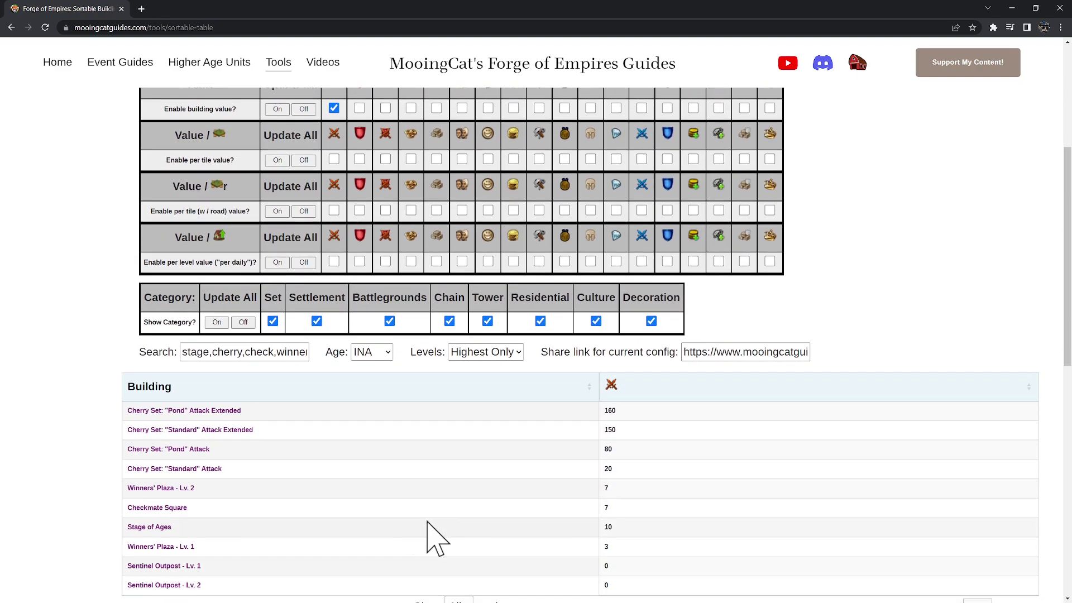
{"action": "double_click", "coordinate": [606, 527]}
{"action": "scroll", "coordinate": [360, 385], "scroll_direction": "up", "scroll_amount": 2}
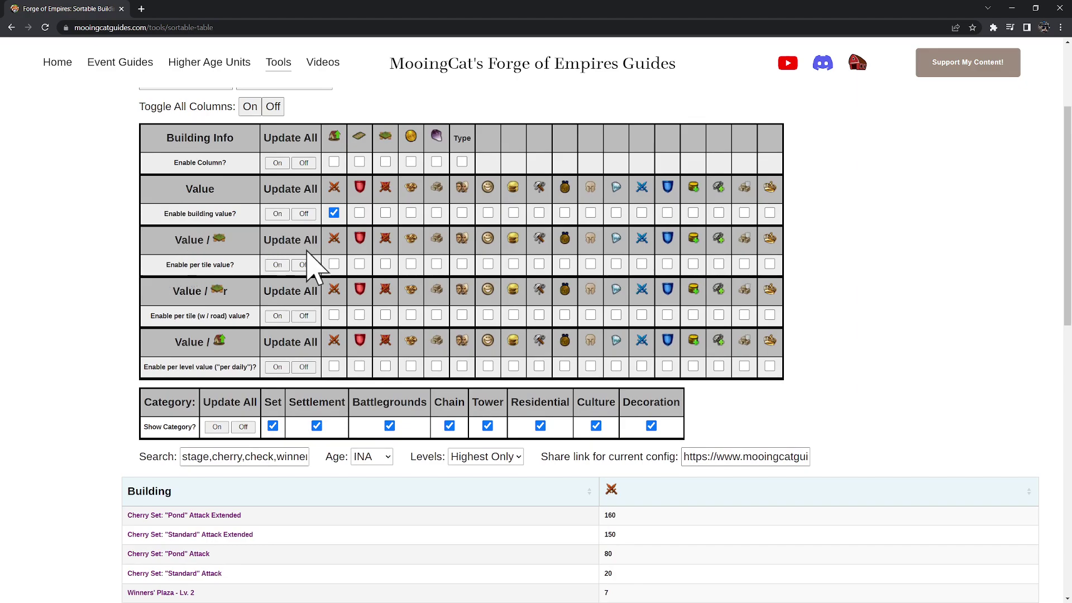
{"action": "left_click", "coordinate": [333, 264]}
{"action": "scroll", "coordinate": [812, 536], "scroll_direction": "down", "scroll_amount": 1}
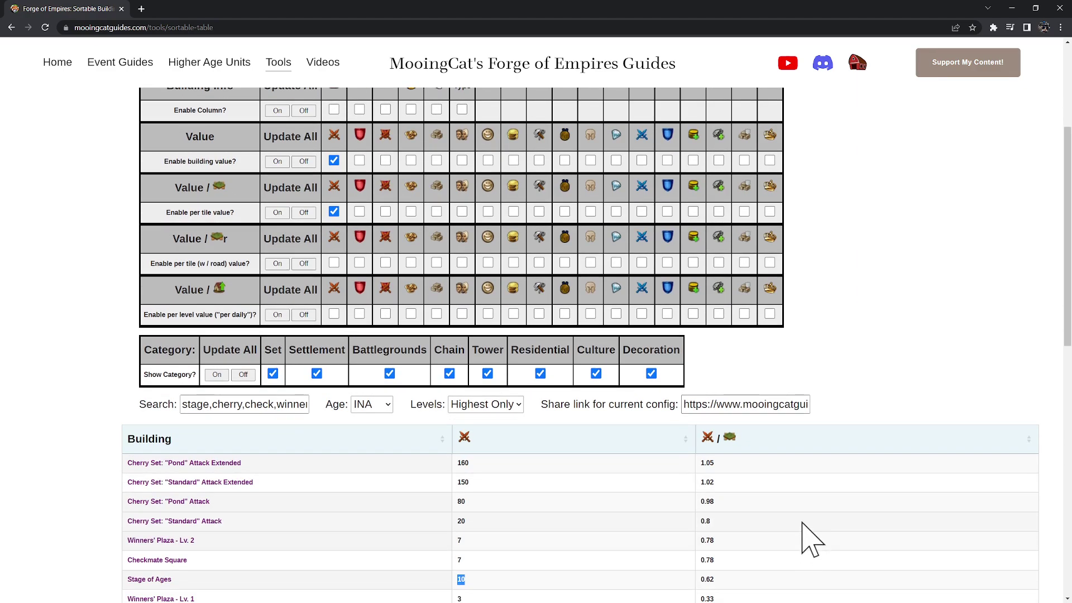
{"action": "scroll", "coordinate": [425, 391], "scroll_direction": "up", "scroll_amount": 1}
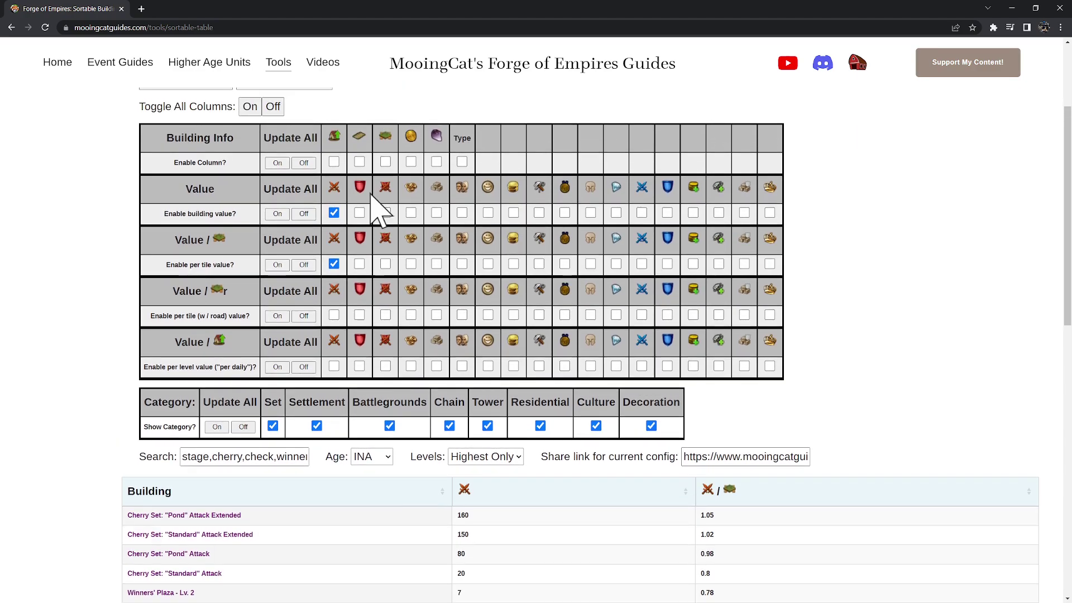
Step: Add the size, attack-per-road-tile and road Yes/No columns
{"action": "left_click", "coordinate": [385, 161]}
{"action": "scroll", "coordinate": [707, 369], "scroll_direction": "down", "scroll_amount": 2}
{"action": "scroll", "coordinate": [423, 503], "scroll_direction": "down", "scroll_amount": 1}
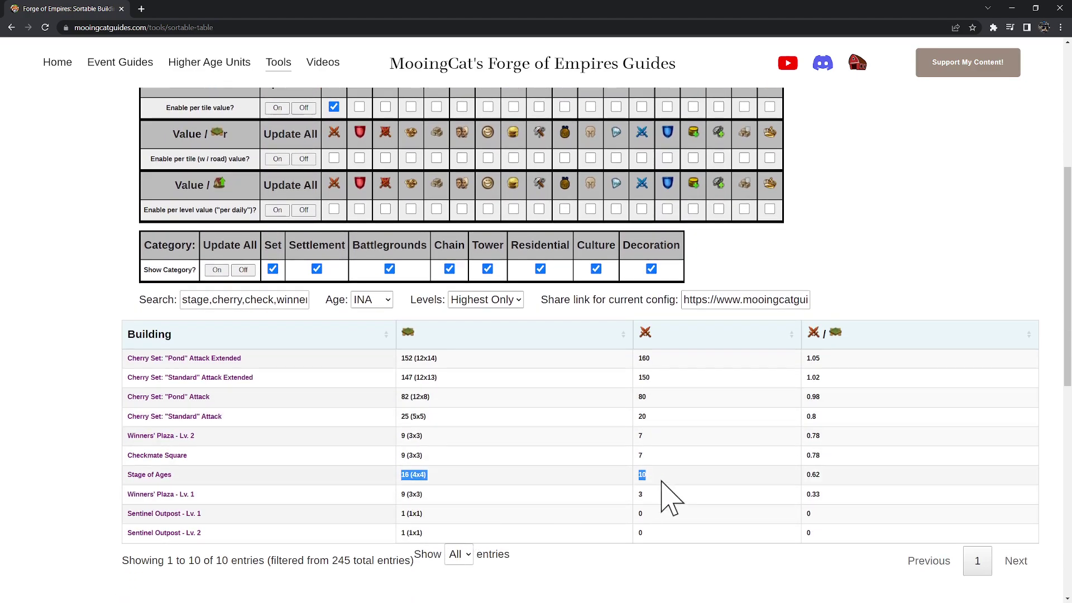
{"action": "left_click", "coordinate": [654, 476]}
{"action": "left_click_drag", "start_coordinate": [638, 476], "coordinate": [651, 476]}
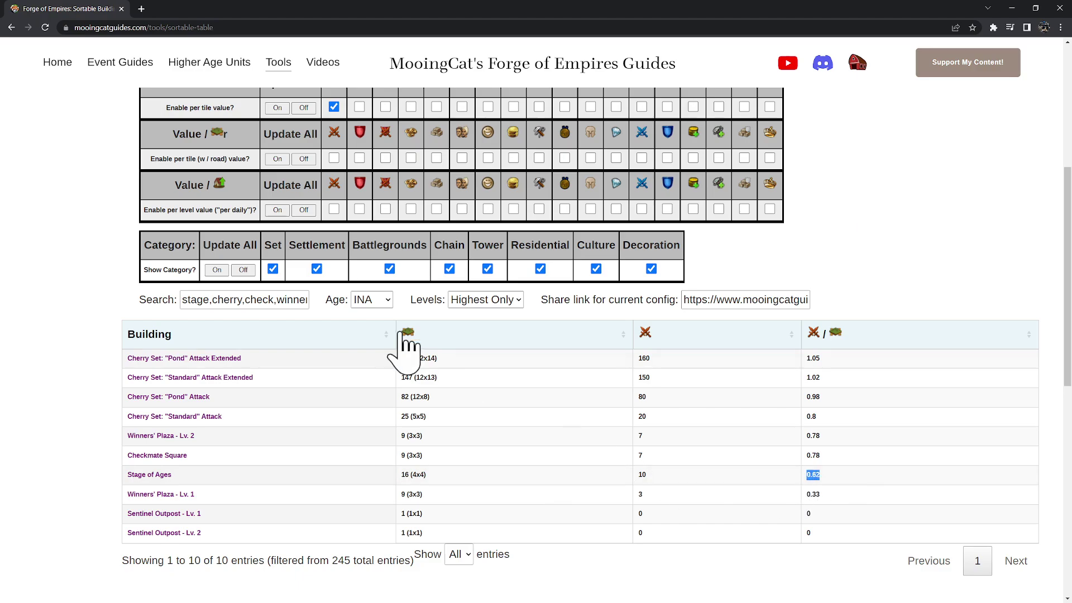
{"action": "scroll", "coordinate": [366, 391], "scroll_direction": "up", "scroll_amount": 3}
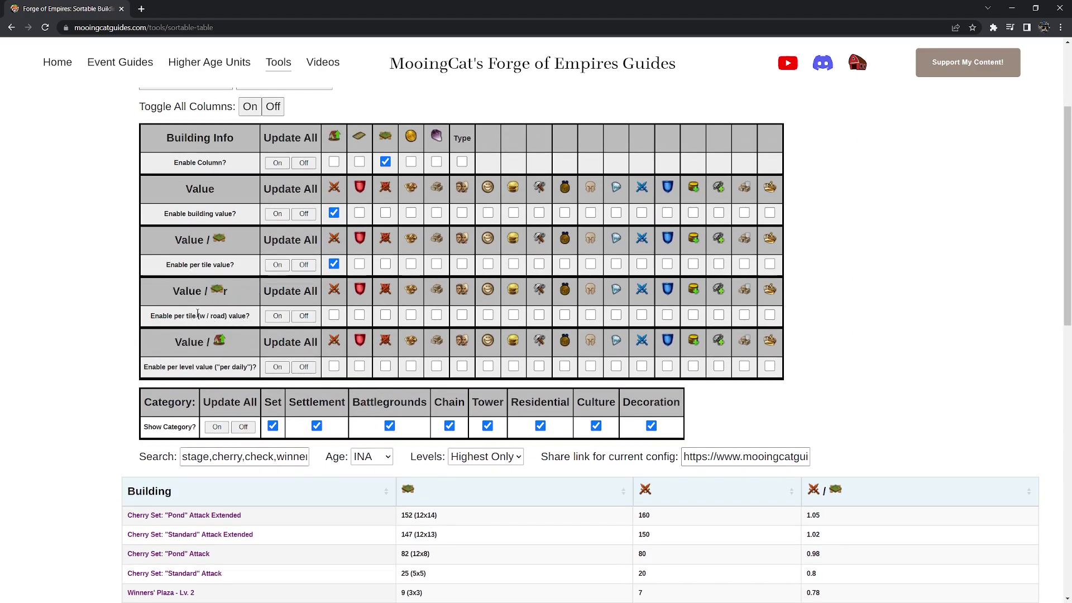
{"action": "left_click", "coordinate": [334, 316]}
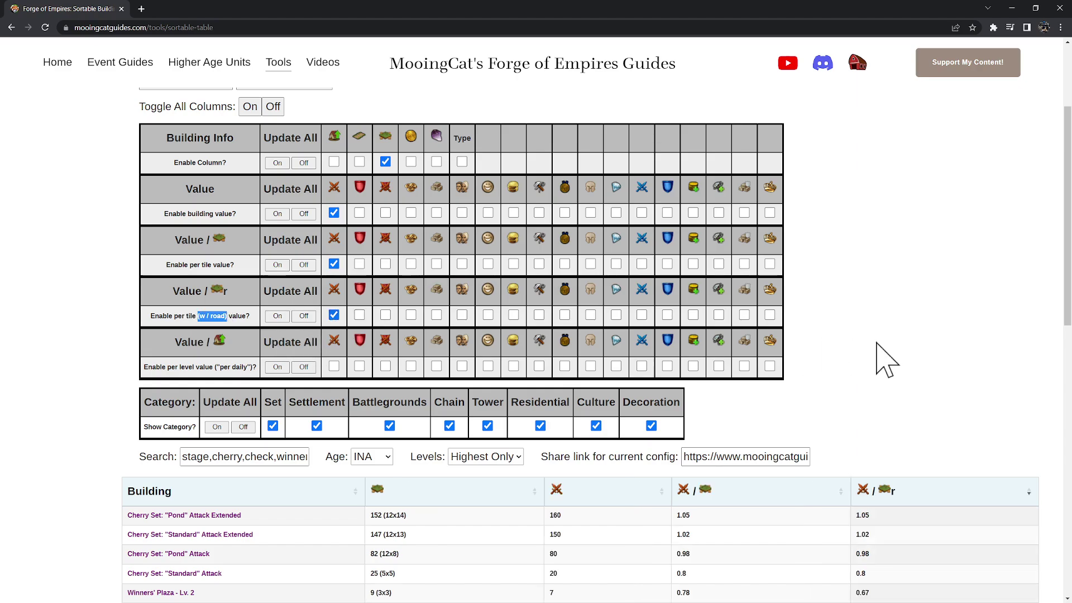
{"action": "scroll", "coordinate": [953, 359], "scroll_direction": "down", "scroll_amount": 2}
{"action": "scroll", "coordinate": [976, 321], "scroll_direction": "down", "scroll_amount": 1}
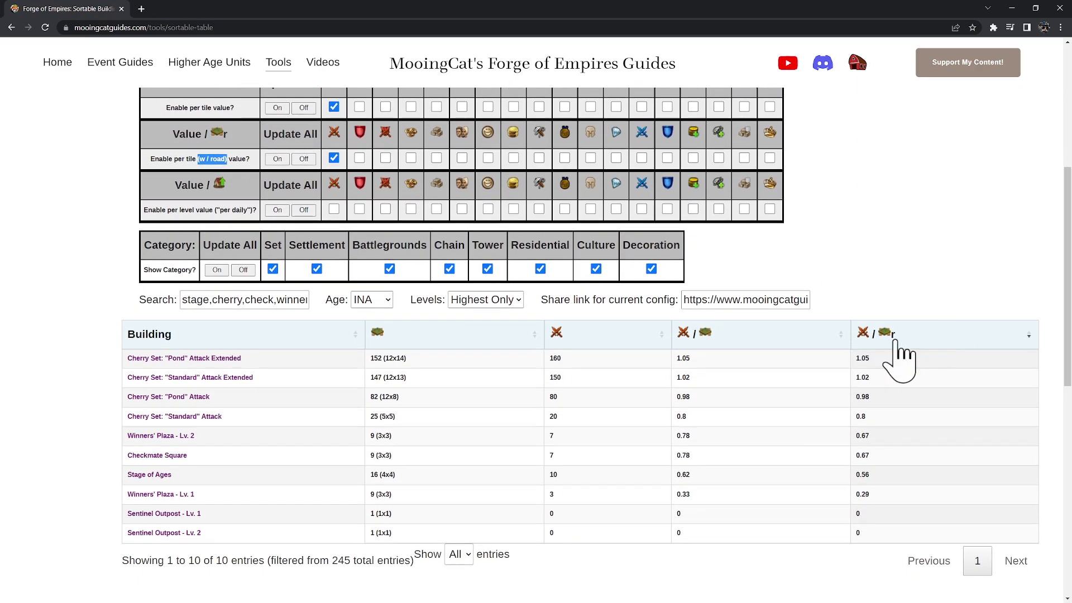
{"action": "left_click", "coordinate": [372, 474]}
{"action": "scroll", "coordinate": [515, 531], "scroll_direction": "up", "scroll_amount": 3}
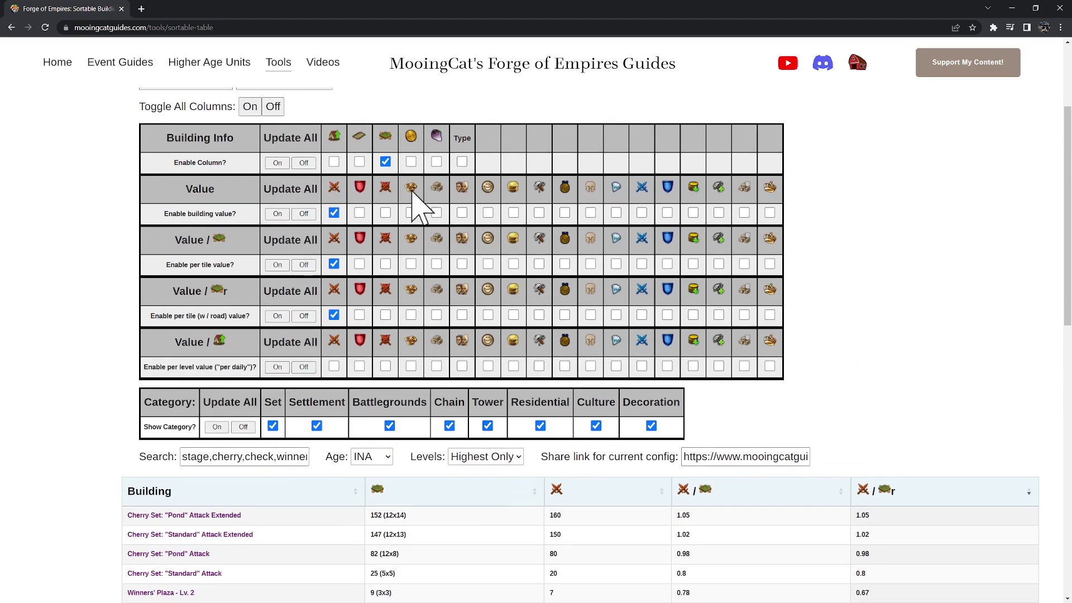
{"action": "left_click", "coordinate": [359, 161]}
{"action": "scroll", "coordinate": [503, 486], "scroll_direction": "down", "scroll_amount": 3}
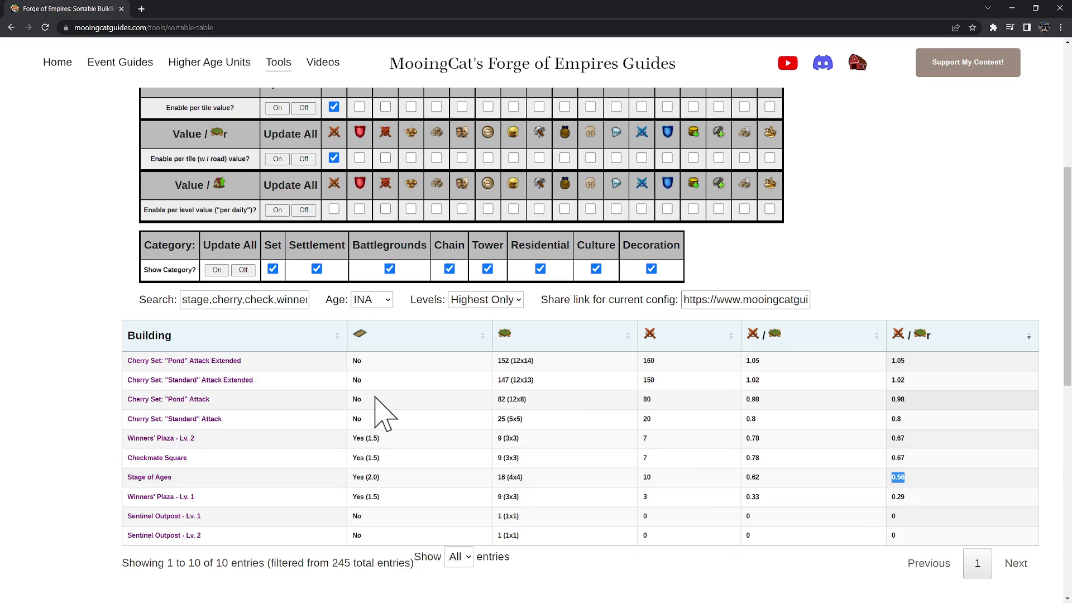
Step: Enable attack-per-level and level columns; Cherry Set "Pond" shows level 48, 3.33 per level
{"action": "double_click", "coordinate": [751, 399]}
{"action": "scroll", "coordinate": [467, 424], "scroll_direction": "up", "scroll_amount": 2}
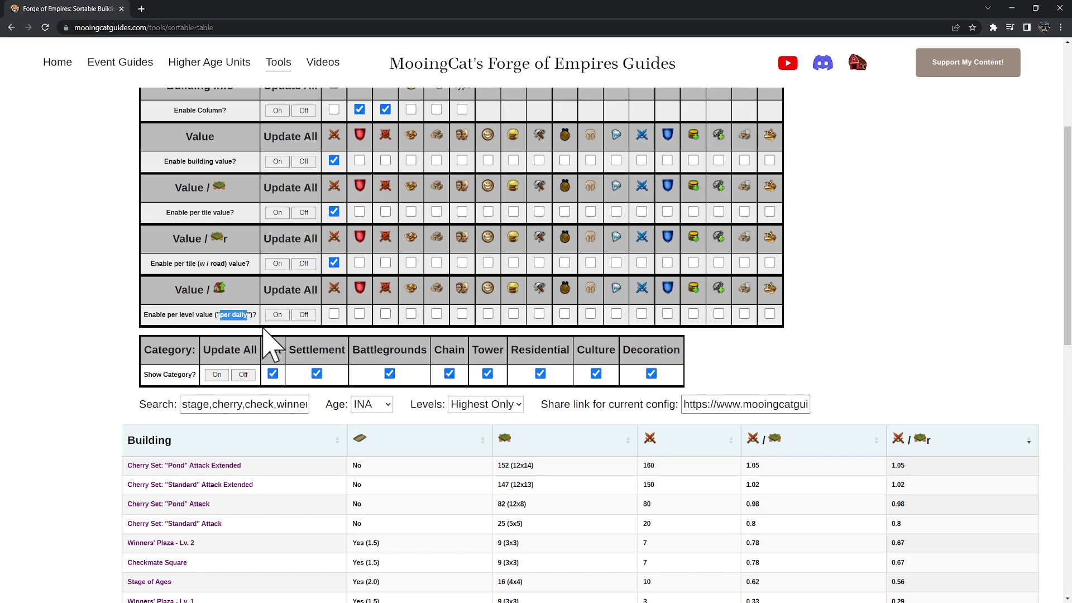
{"action": "left_click", "coordinate": [333, 314]}
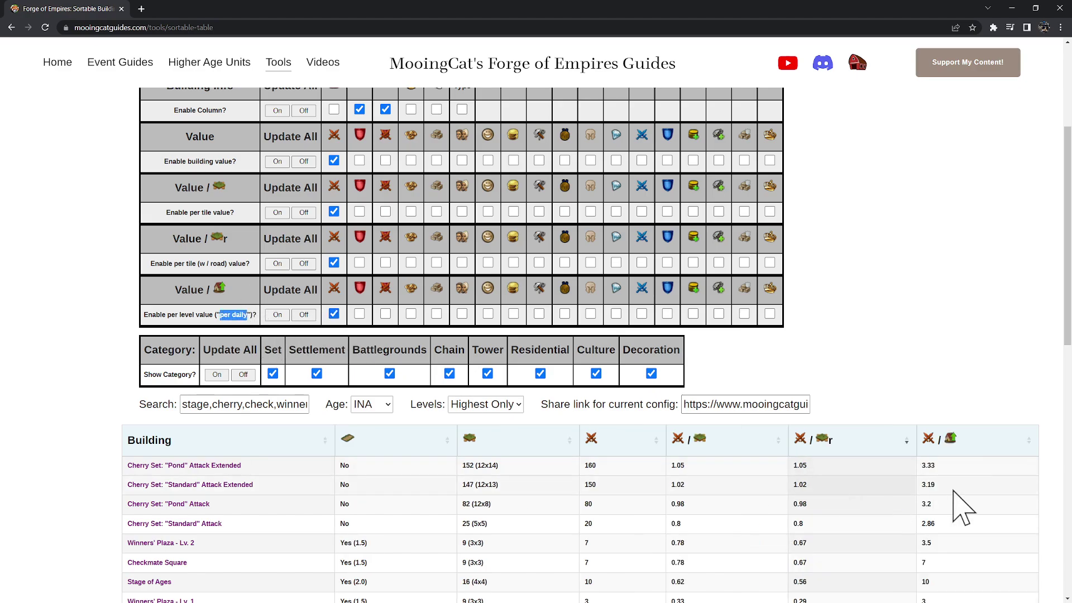
{"action": "scroll", "coordinate": [838, 375], "scroll_direction": "up", "scroll_amount": 2}
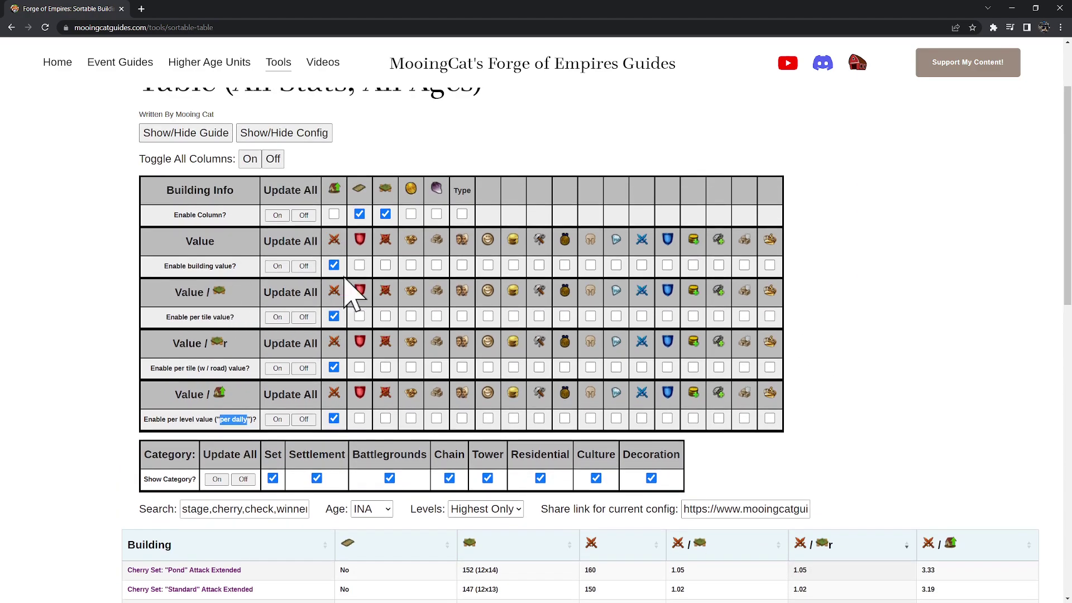
{"action": "left_click", "coordinate": [334, 214]}
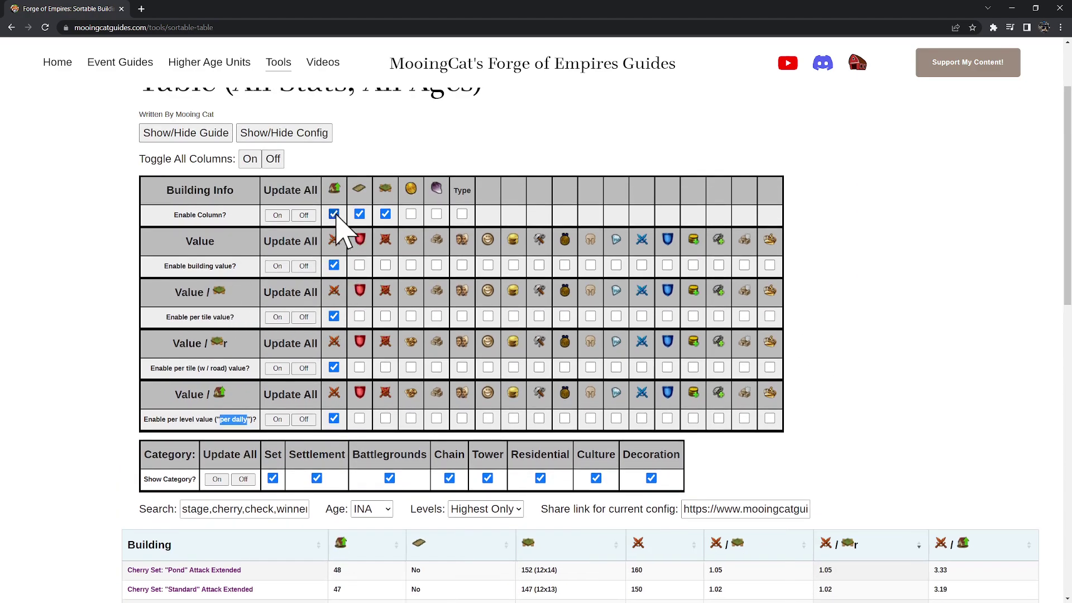
{"action": "scroll", "coordinate": [821, 323], "scroll_direction": "down", "scroll_amount": 5}
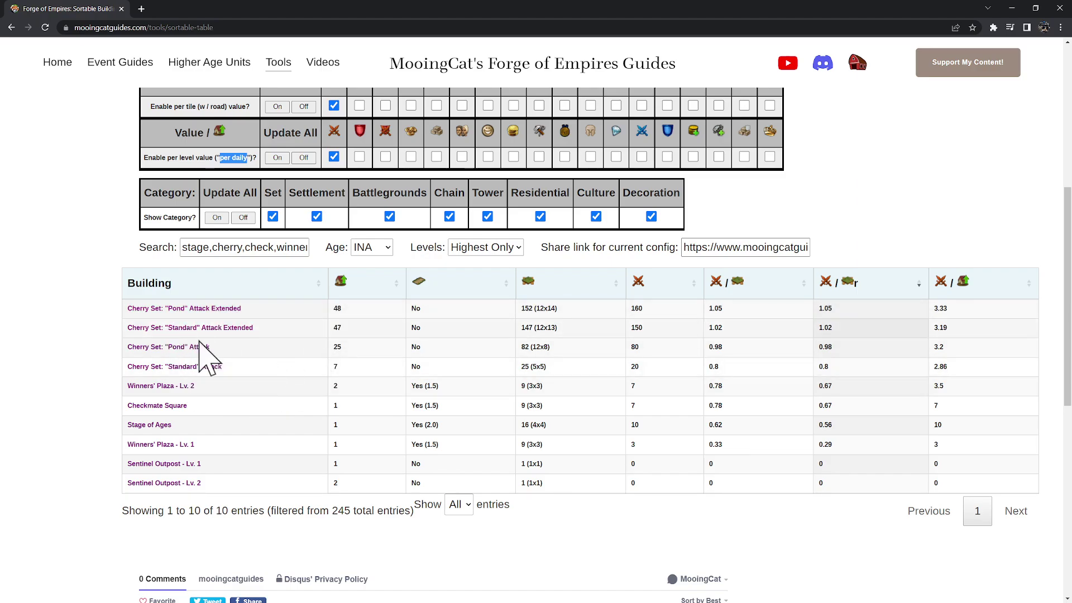
Step: Sort by attack per level descending, putting Stage of Ages first at 10
{"action": "left_click_drag", "start_coordinate": [651, 308], "coordinate": [630, 307]}
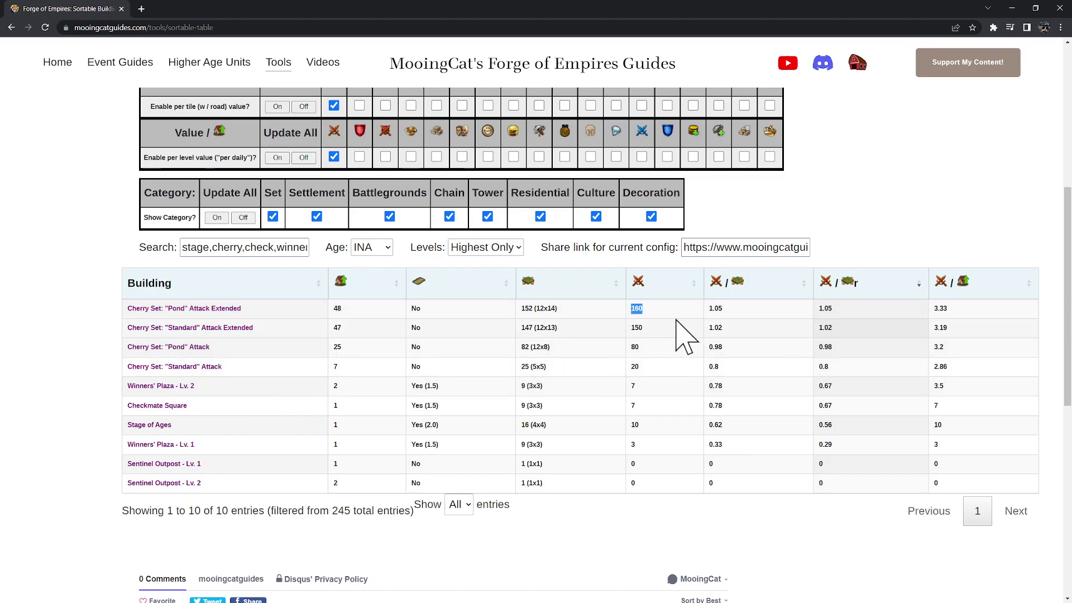
{"action": "left_click", "coordinate": [343, 306]}
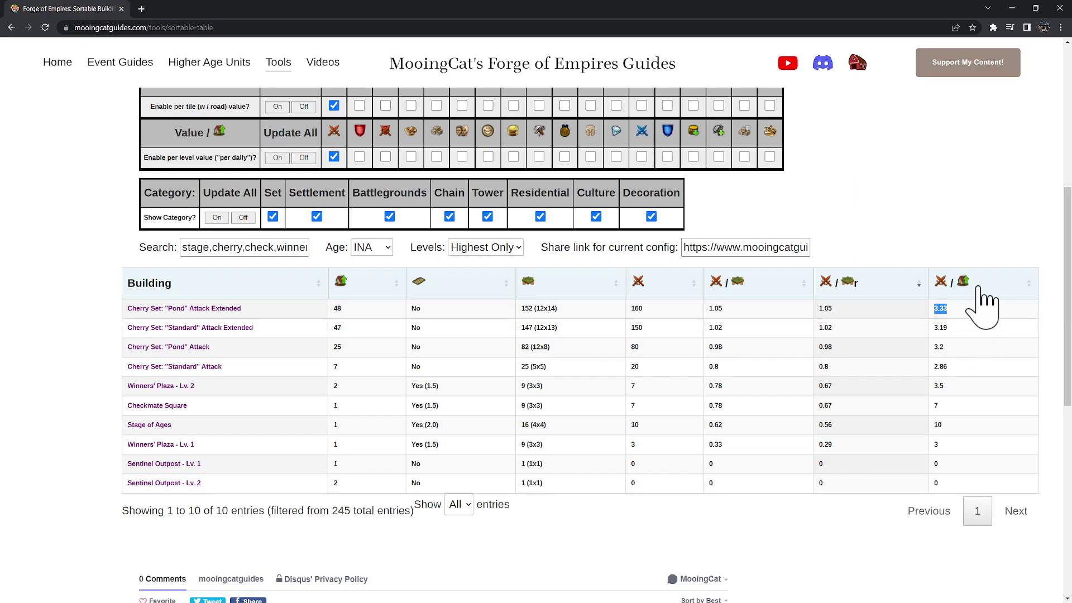
{"action": "left_click", "coordinate": [982, 296]}
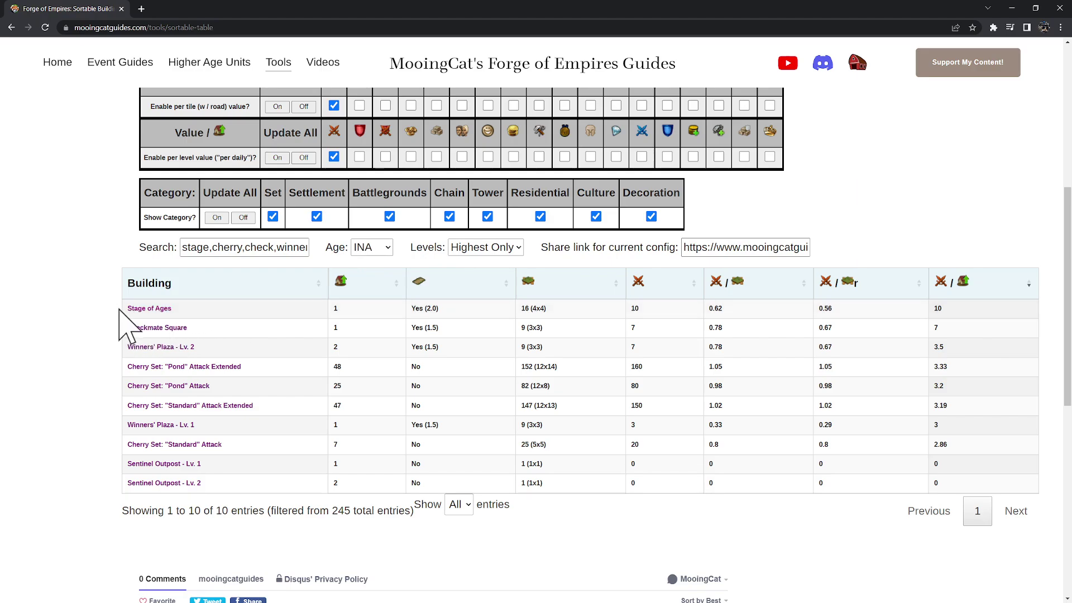
{"action": "left_click_drag", "start_coordinate": [199, 308], "coordinate": [130, 310]}
{"action": "left_click", "coordinate": [214, 351]}
{"action": "left_click_drag", "start_coordinate": [214, 352], "coordinate": [124, 364]}
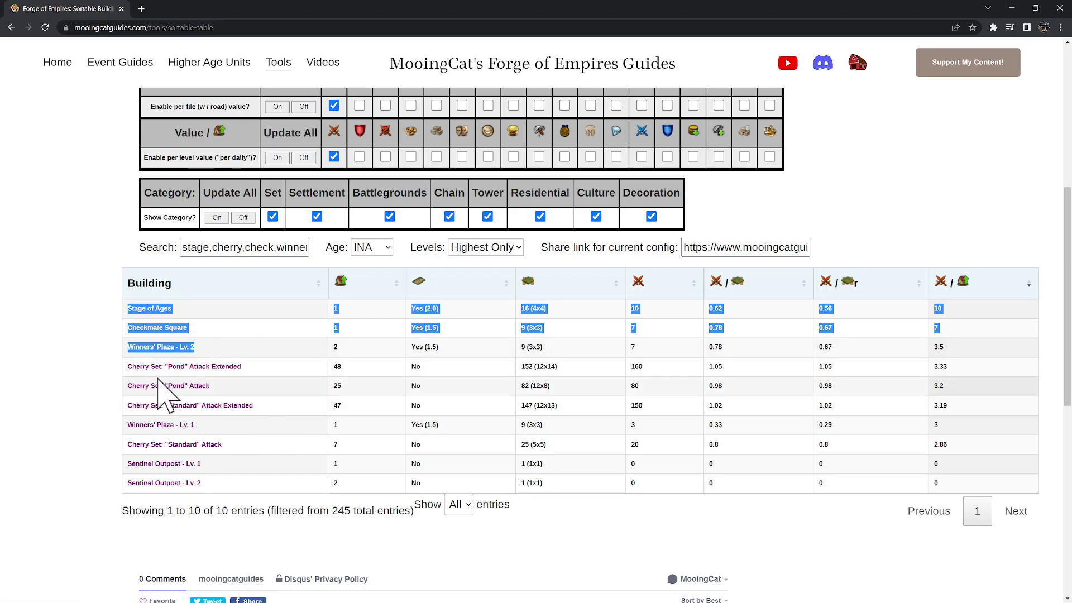
{"action": "left_click", "coordinate": [981, 347]}
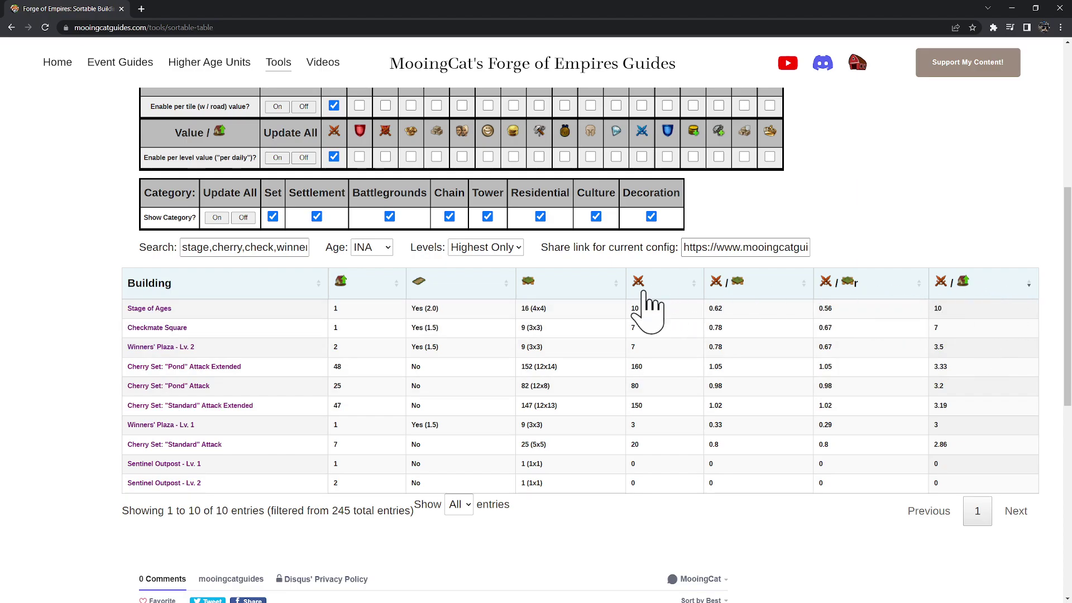
{"action": "scroll", "coordinate": [854, 316], "scroll_direction": "up", "scroll_amount": 4}
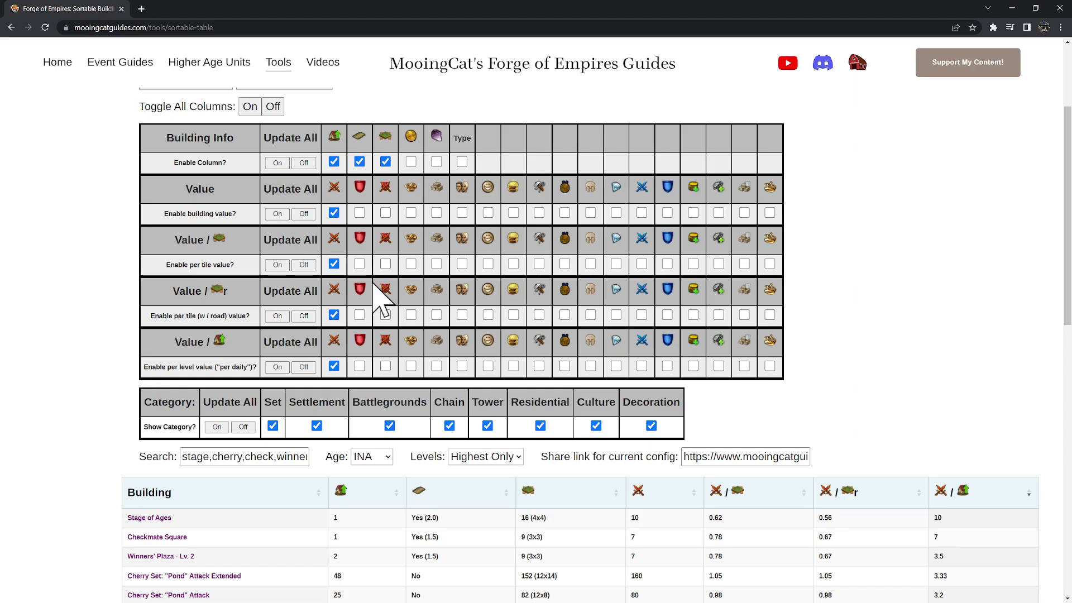
Step: Enable the defense and third stat columns as total, per-tile, per-road-tile and per-level values
{"action": "left_click", "coordinate": [359, 213]}
{"action": "left_click", "coordinate": [360, 263]}
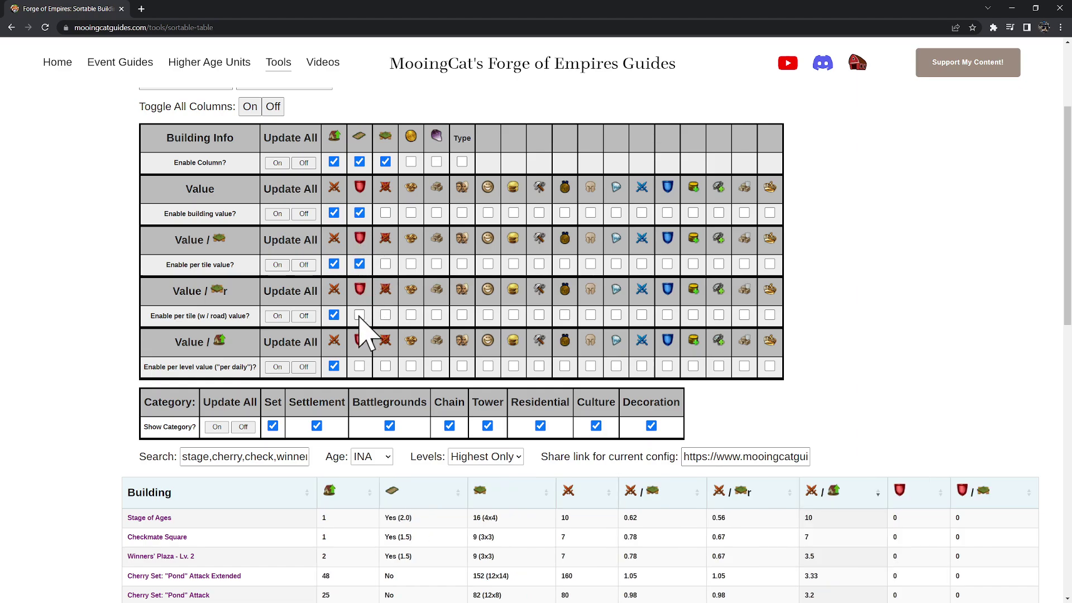
{"action": "left_click", "coordinate": [360, 315]}
{"action": "left_click", "coordinate": [360, 366]}
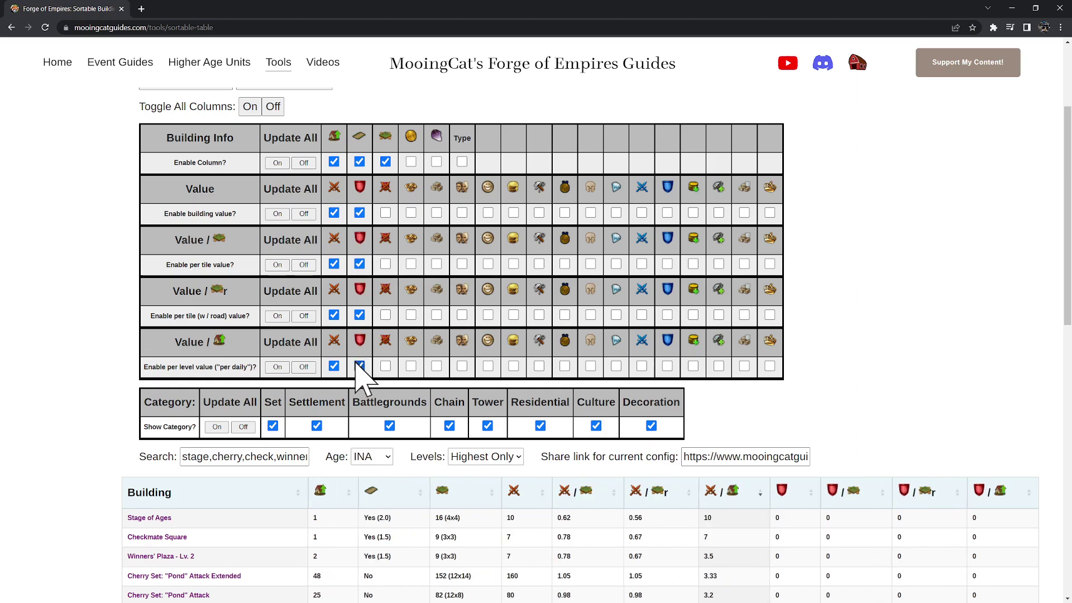
{"action": "left_click", "coordinate": [385, 212]}
{"action": "left_click", "coordinate": [385, 264]}
{"action": "left_click", "coordinate": [385, 315]}
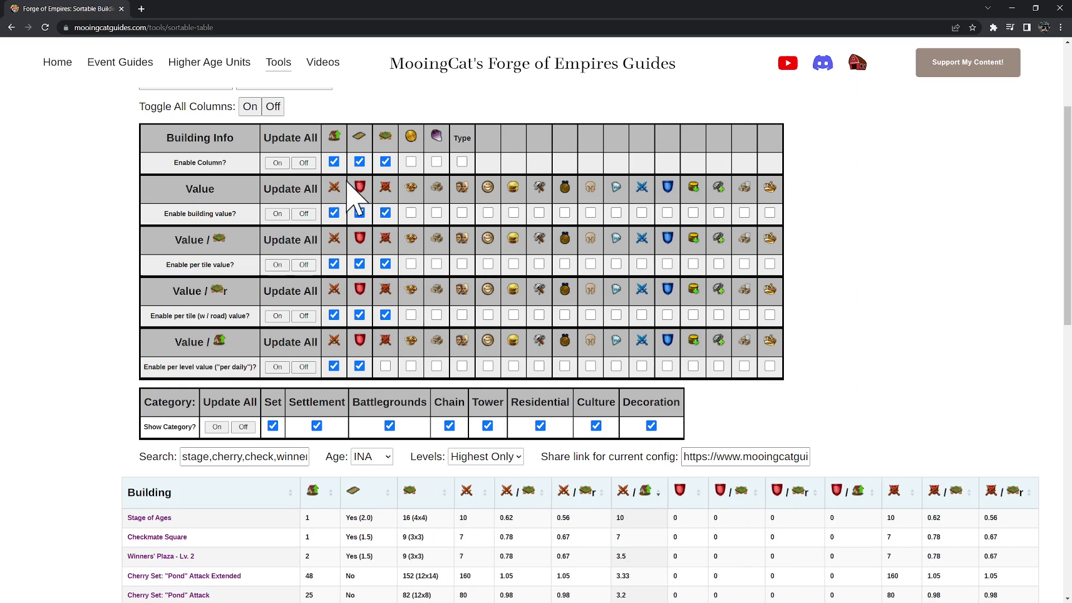
{"action": "left_click", "coordinate": [386, 366]}
Step: Enable the fourth and fifth stat columns in all four value forms
{"action": "left_click", "coordinate": [411, 213]}
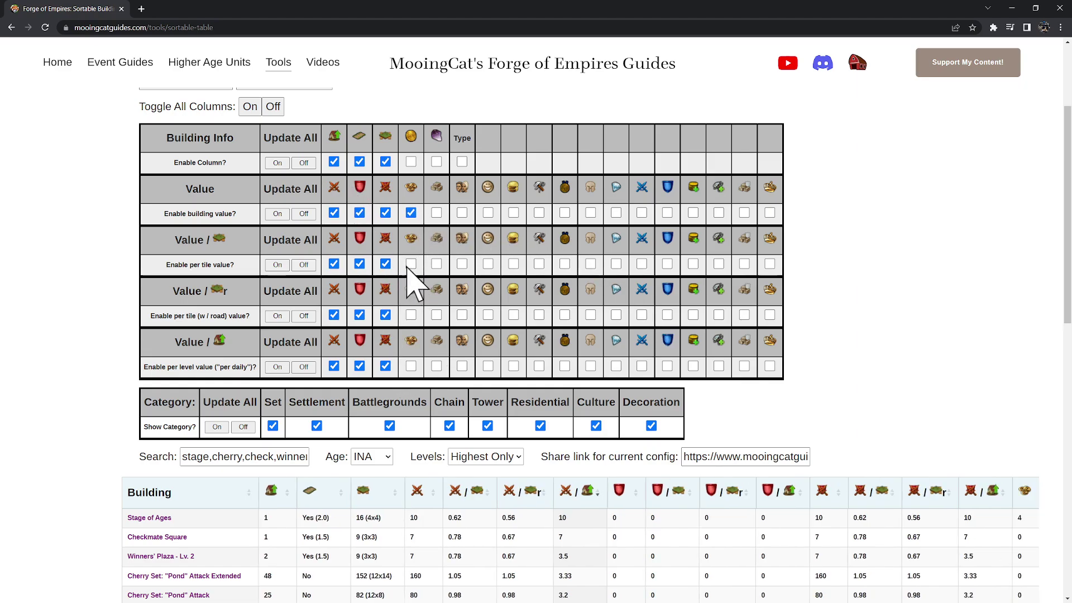
{"action": "left_click", "coordinate": [411, 264]}
{"action": "left_click", "coordinate": [411, 315]}
{"action": "left_click", "coordinate": [411, 366]}
{"action": "left_click", "coordinate": [436, 365]}
{"action": "left_click", "coordinate": [437, 315]}
{"action": "left_click", "coordinate": [437, 213]}
{"action": "left_click", "coordinate": [437, 263]}
{"action": "scroll", "coordinate": [369, 463], "scroll_direction": "down", "scroll_amount": 3}
{"action": "scroll", "coordinate": [448, 409], "scroll_direction": "right", "scroll_amount": 5}
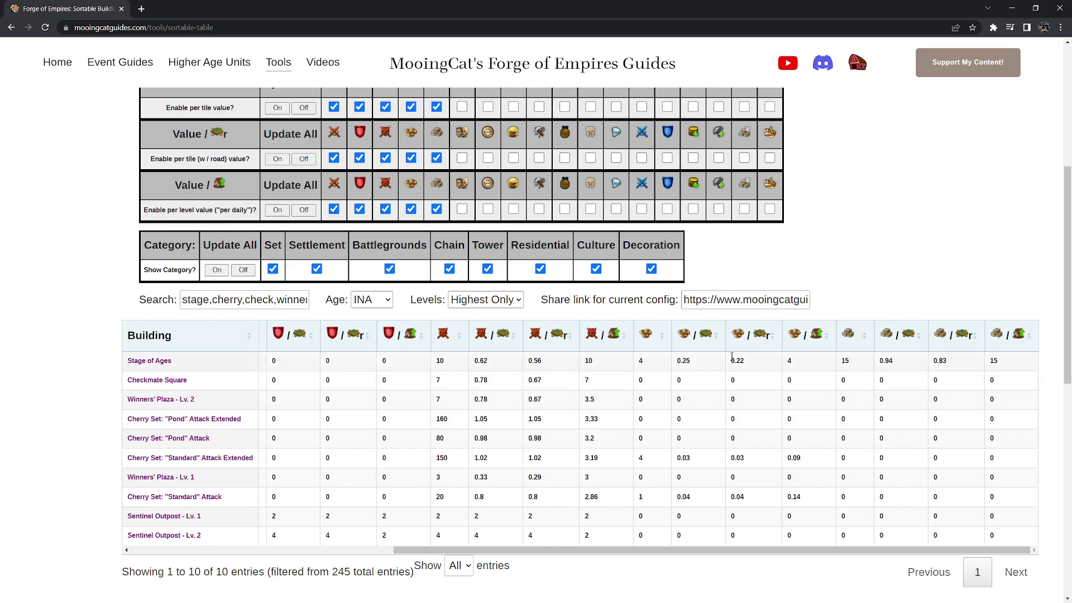
{"action": "left_click", "coordinate": [748, 341]}
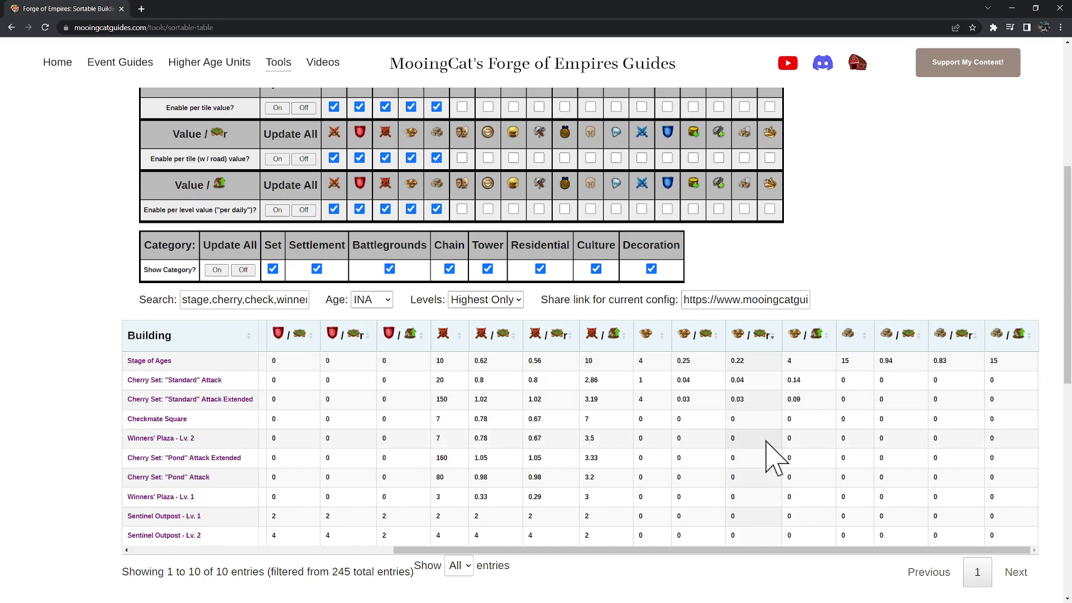
{"action": "scroll", "coordinate": [777, 462], "scroll_direction": "up", "scroll_amount": 3}
{"action": "scroll", "coordinate": [611, 438], "scroll_direction": "down", "scroll_amount": 2}
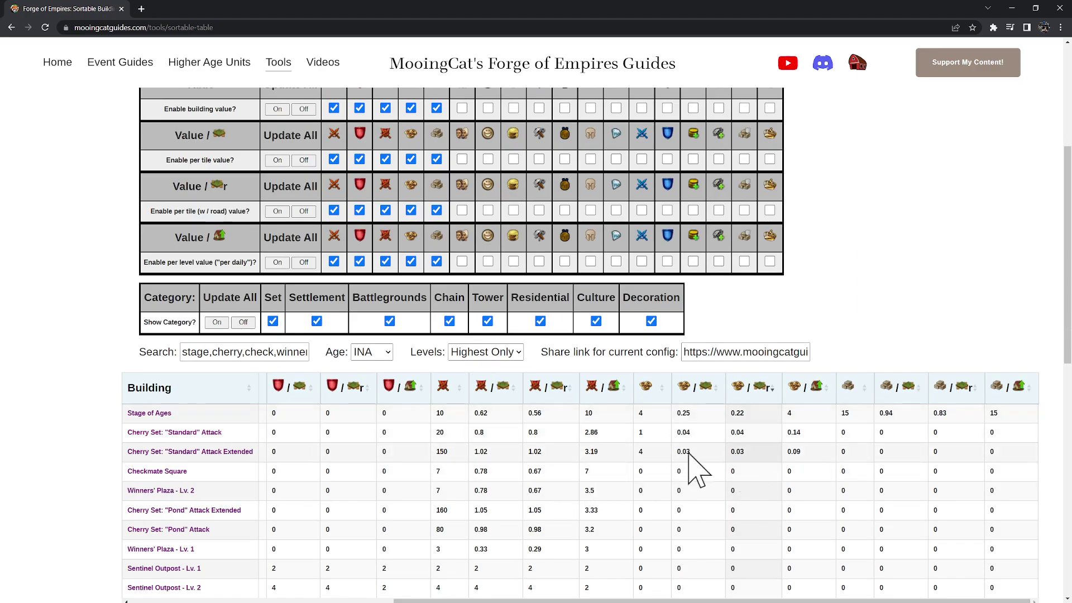
{"action": "scroll", "coordinate": [771, 491], "scroll_direction": "left", "scroll_amount": 10}
{"action": "scroll", "coordinate": [438, 486], "scroll_direction": "down", "scroll_amount": 2}
{"action": "scroll", "coordinate": [620, 363], "scroll_direction": "up", "scroll_amount": 4}
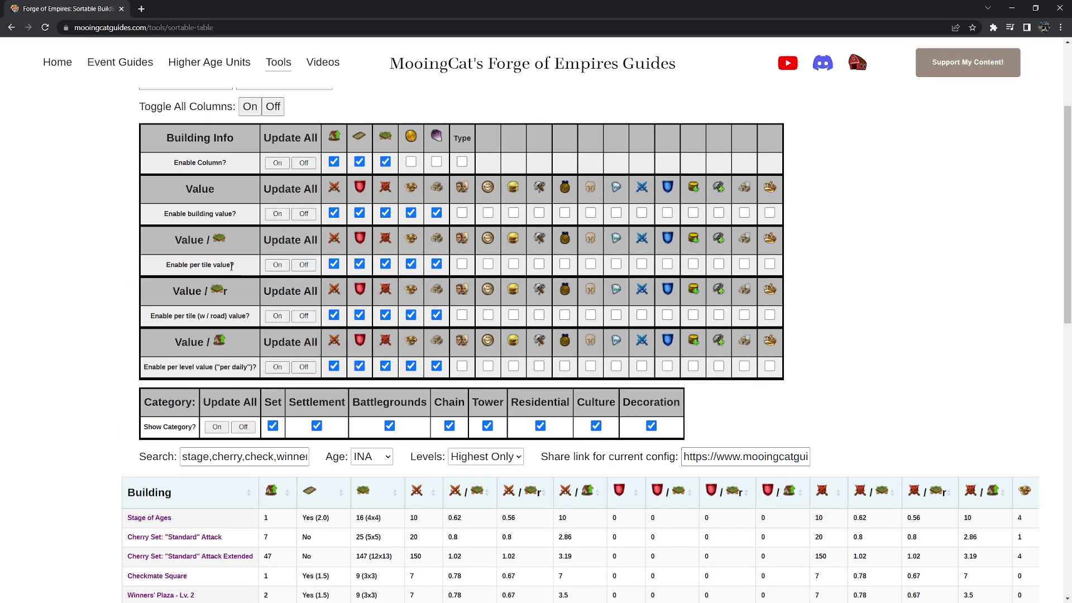
{"action": "scroll", "coordinate": [241, 267], "scroll_direction": "down", "scroll_amount": 1}
{"action": "left_click_drag", "start_coordinate": [170, 182], "coordinate": [220, 218]}
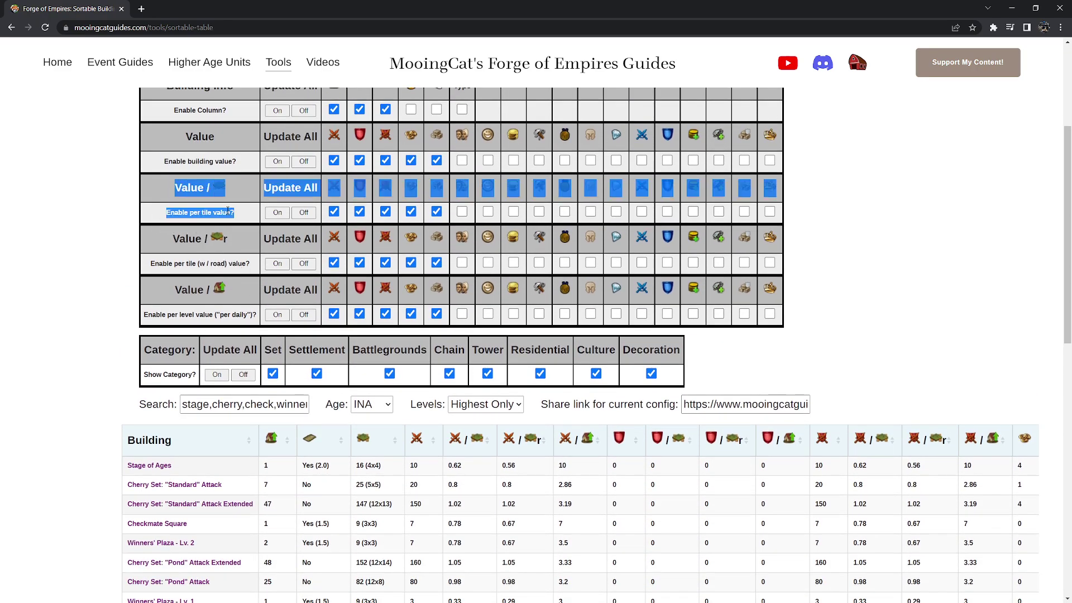
{"action": "left_click", "coordinate": [176, 231]}
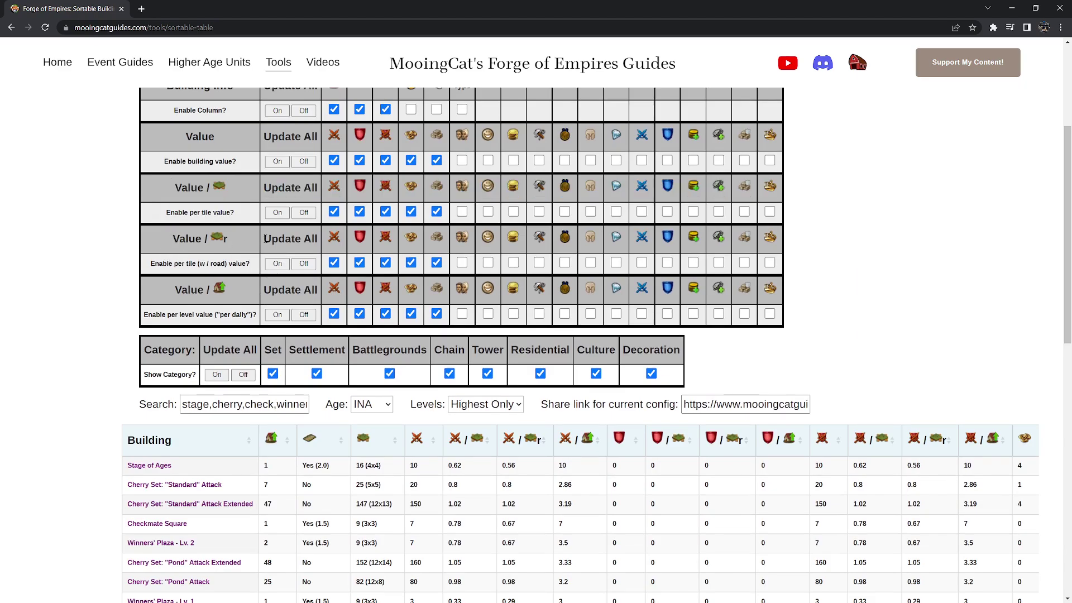
{"action": "left_click", "coordinate": [308, 215]}
{"action": "scroll", "coordinate": [268, 218], "scroll_direction": "down", "scroll_amount": 1}
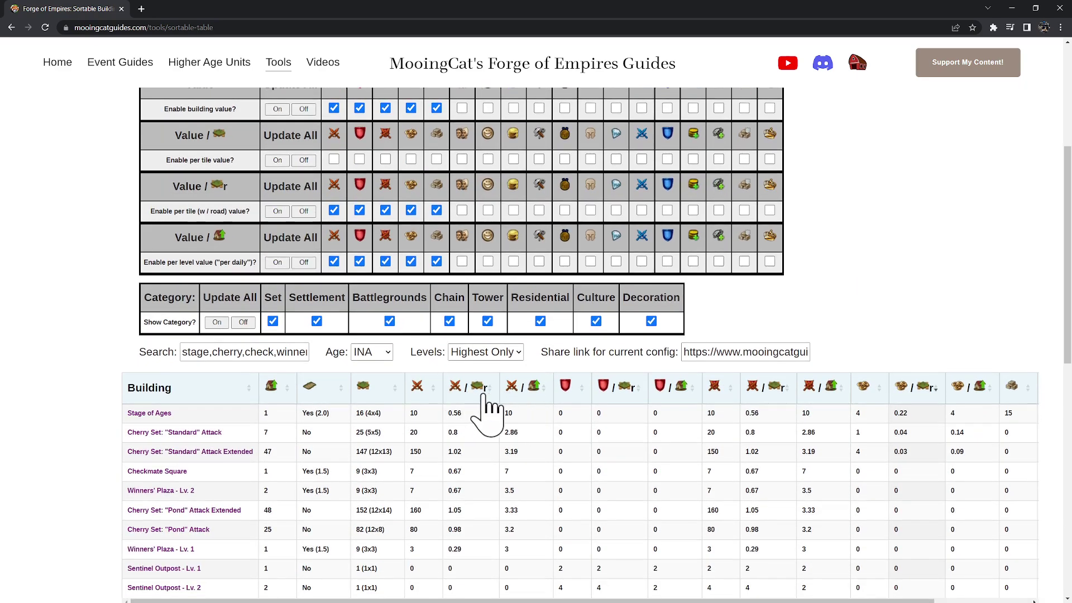
{"action": "scroll", "coordinate": [479, 401], "scroll_direction": "up", "scroll_amount": 2}
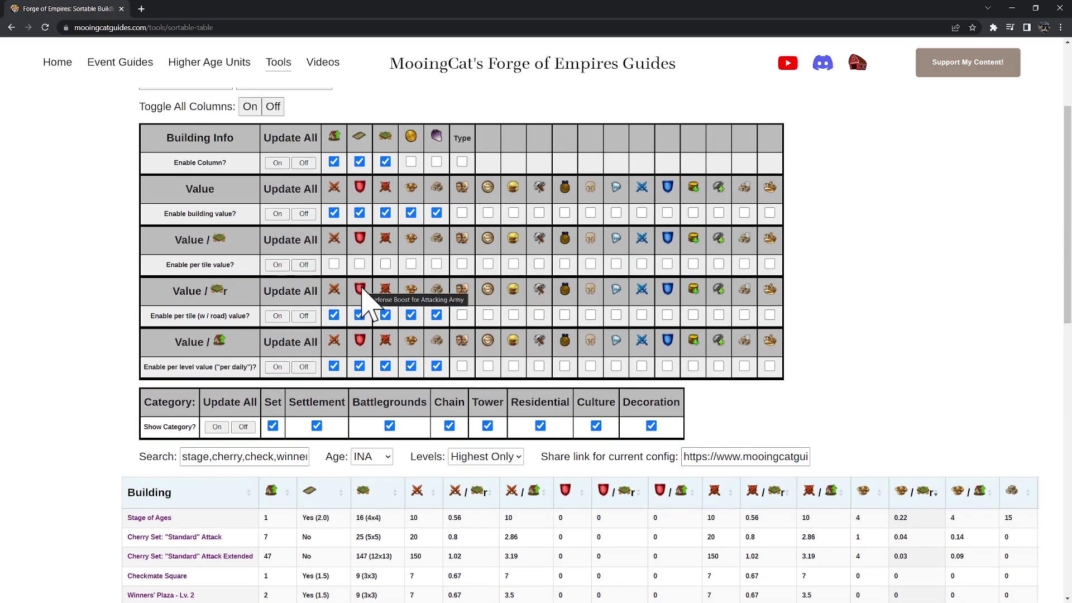
{"action": "scroll", "coordinate": [364, 304], "scroll_direction": "down", "scroll_amount": 2}
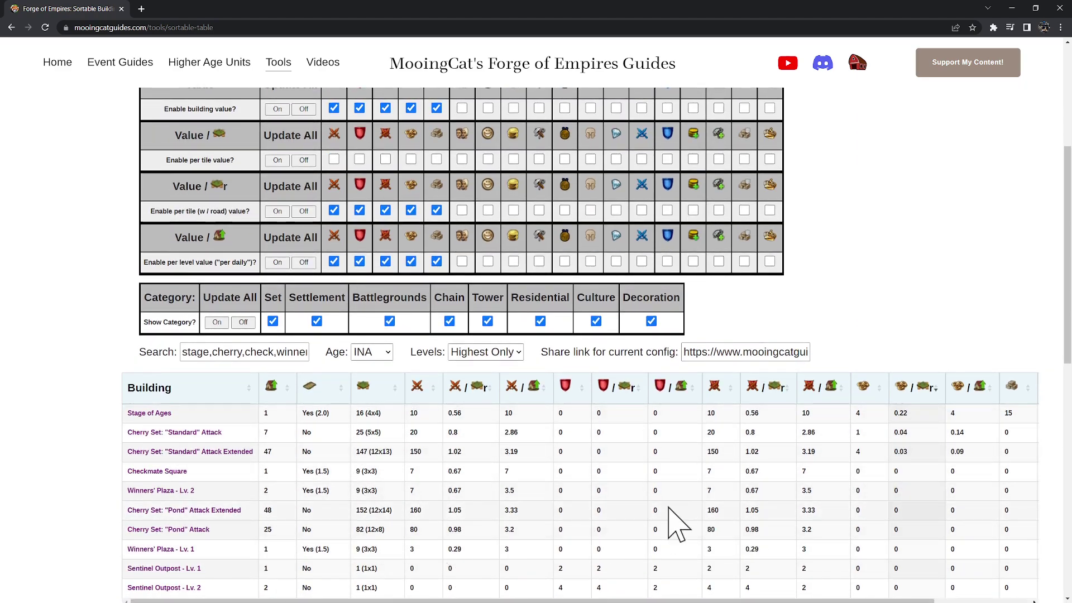
{"action": "scroll", "coordinate": [636, 481], "scroll_direction": "down", "scroll_amount": 1}
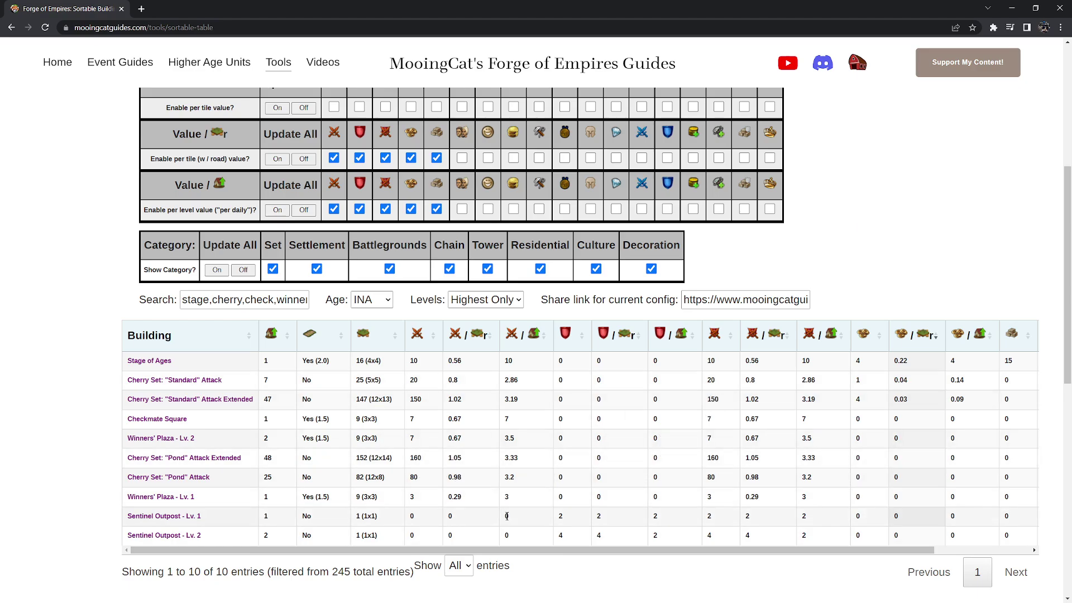
Step: Select the config's share link URL
{"action": "scroll", "coordinate": [741, 547], "scroll_direction": "right", "scroll_amount": 3}
{"action": "mouse_move", "coordinate": [741, 550]}
{"action": "left_mouse_down"}
{"action": "mouse_move", "coordinate": [271, 550]}
{"action": "mouse_move", "coordinate": [751, 550]}
{"action": "left_mouse_up"}
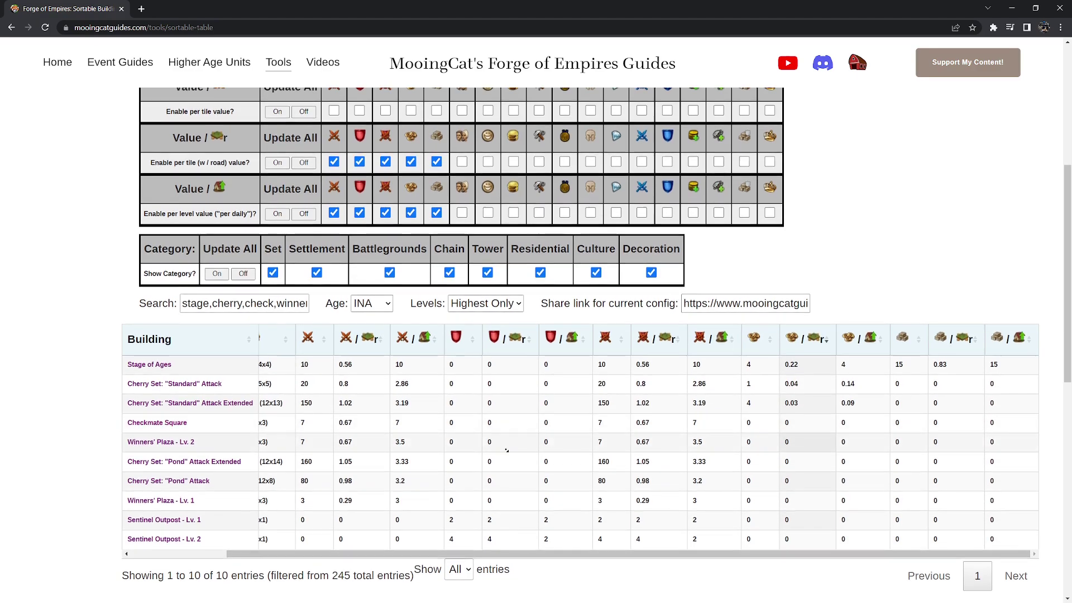
{"action": "left_click_drag", "start_coordinate": [521, 551], "coordinate": [463, 569]}
{"action": "scroll", "coordinate": [350, 457], "scroll_direction": "left", "scroll_amount": 3}
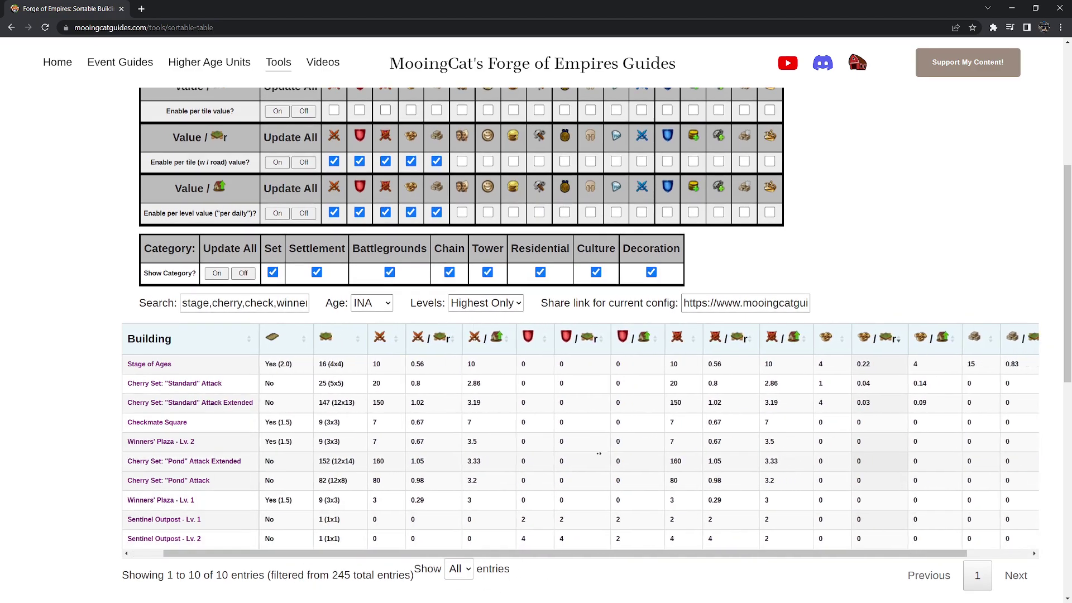
{"action": "scroll", "coordinate": [486, 469], "scroll_direction": "up", "scroll_amount": 2}
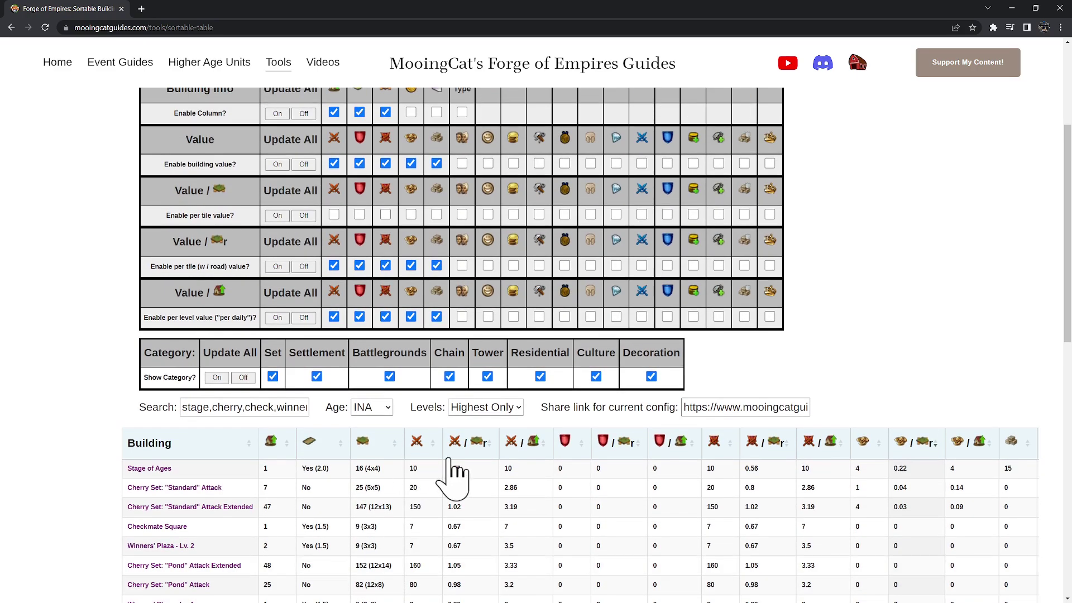
{"action": "scroll", "coordinate": [287, 237], "scroll_direction": "up", "scroll_amount": 1}
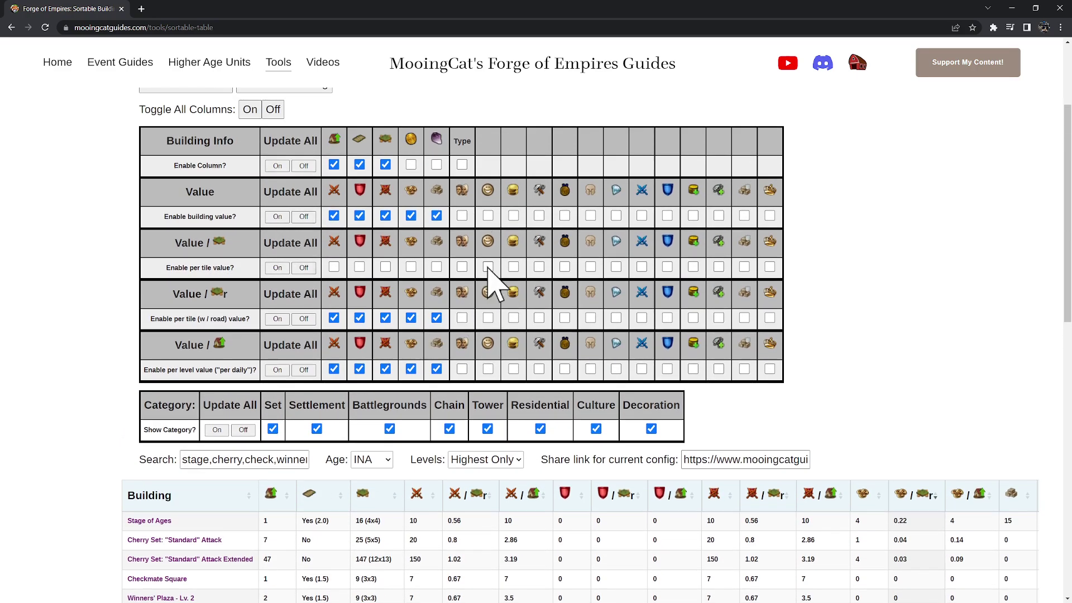
{"action": "scroll", "coordinate": [586, 295], "scroll_direction": "up", "scroll_amount": 1}
{"action": "scroll", "coordinate": [726, 313], "scroll_direction": "down", "scroll_amount": 2}
{"action": "scroll", "coordinate": [777, 321], "scroll_direction": "down", "scroll_amount": 2}
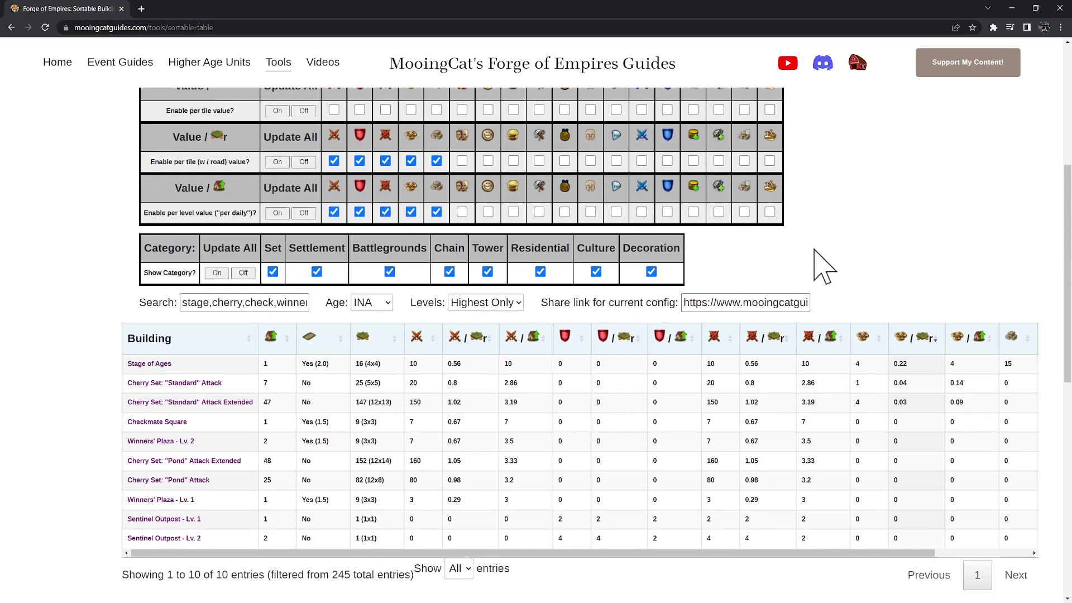
{"action": "left_click", "coordinate": [731, 303]}
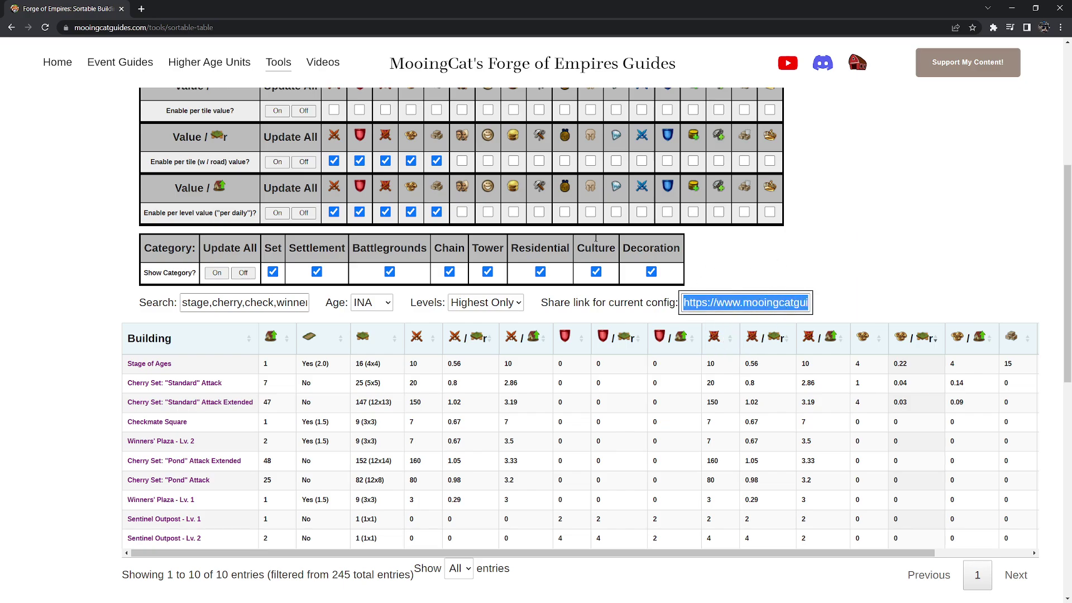
Step: Paste the share link into a new browser tab and load it
{"action": "left_click", "coordinate": [142, 9]}
{"action": "type", "text": "https://www.mooingcatguides.com/tools/sortable-table#7270127+0+16711680-INA+MAX-stage,cherry,check,winner,sent"}
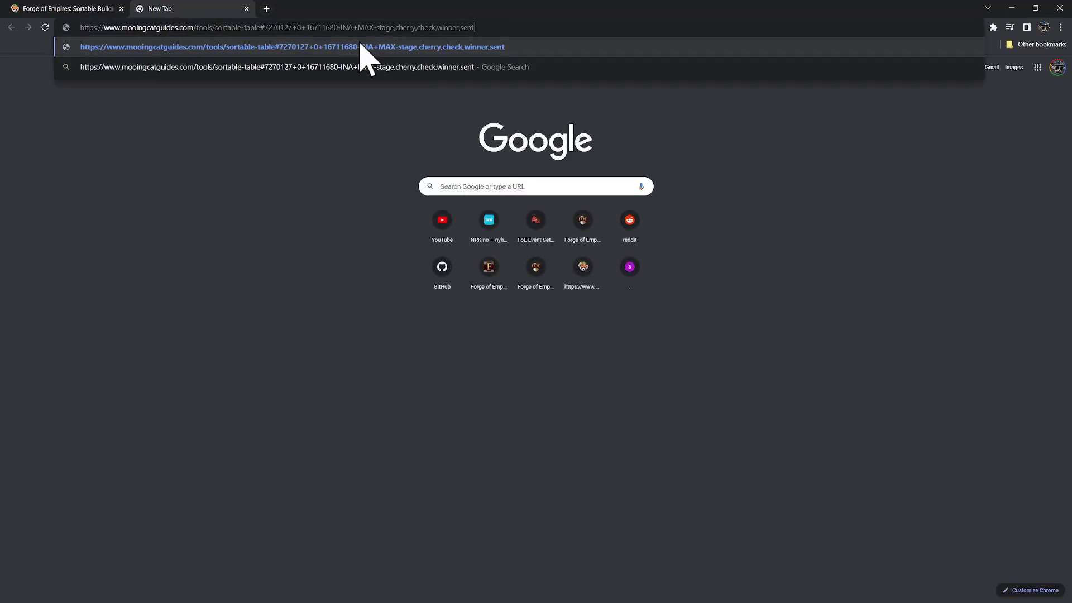
{"action": "left_click_drag", "start_coordinate": [266, 28], "coordinate": [519, 27]}
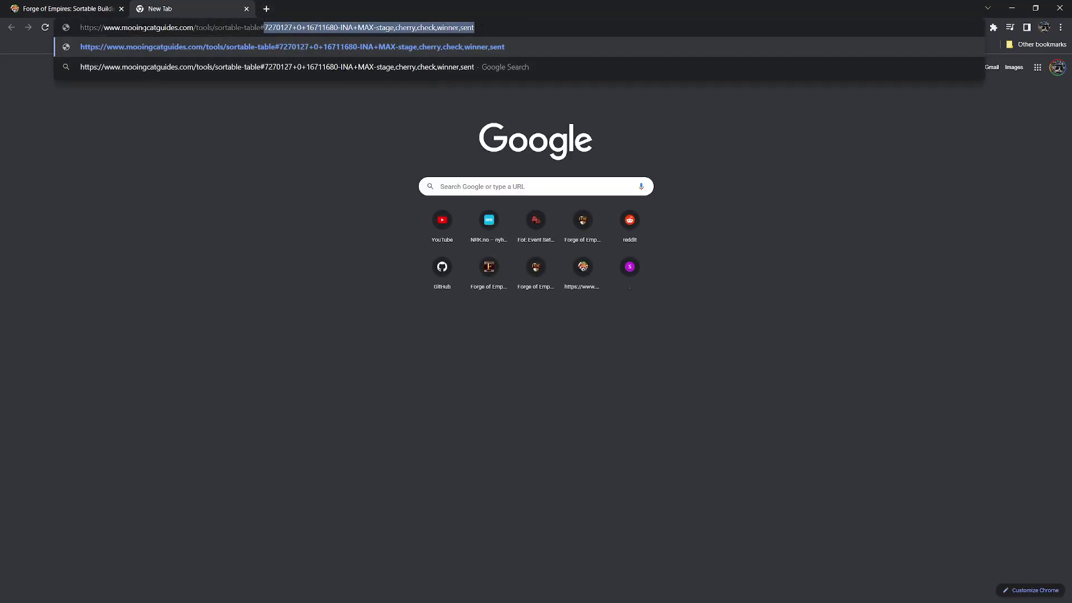
{"action": "key", "text": "Return"}
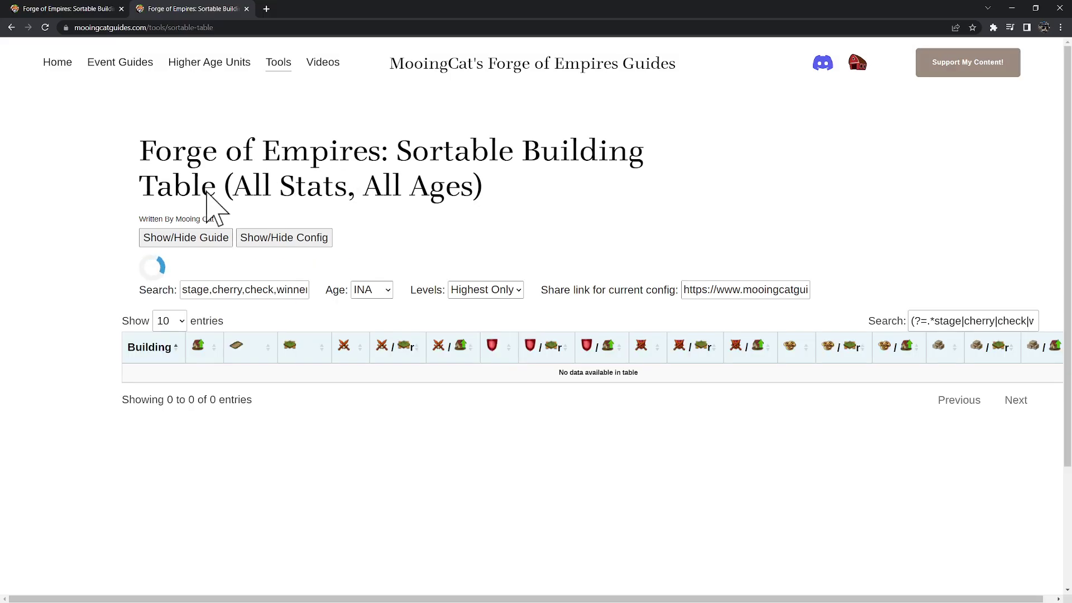
Step: Reveal the config panel in the shared-link tab and scroll through its settings
{"action": "scroll", "coordinate": [89, 262], "scroll_direction": "down", "scroll_amount": 1}
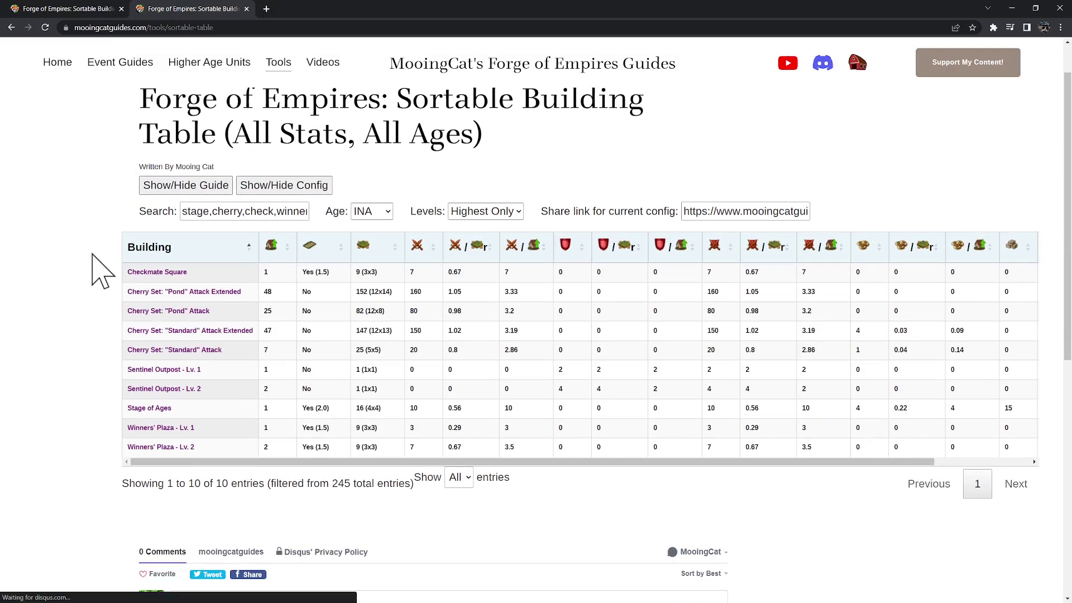
{"action": "left_click", "coordinate": [300, 193]}
{"action": "scroll", "coordinate": [550, 240], "scroll_direction": "down", "scroll_amount": 1}
{"action": "scroll", "coordinate": [375, 268], "scroll_direction": "down", "scroll_amount": 2}
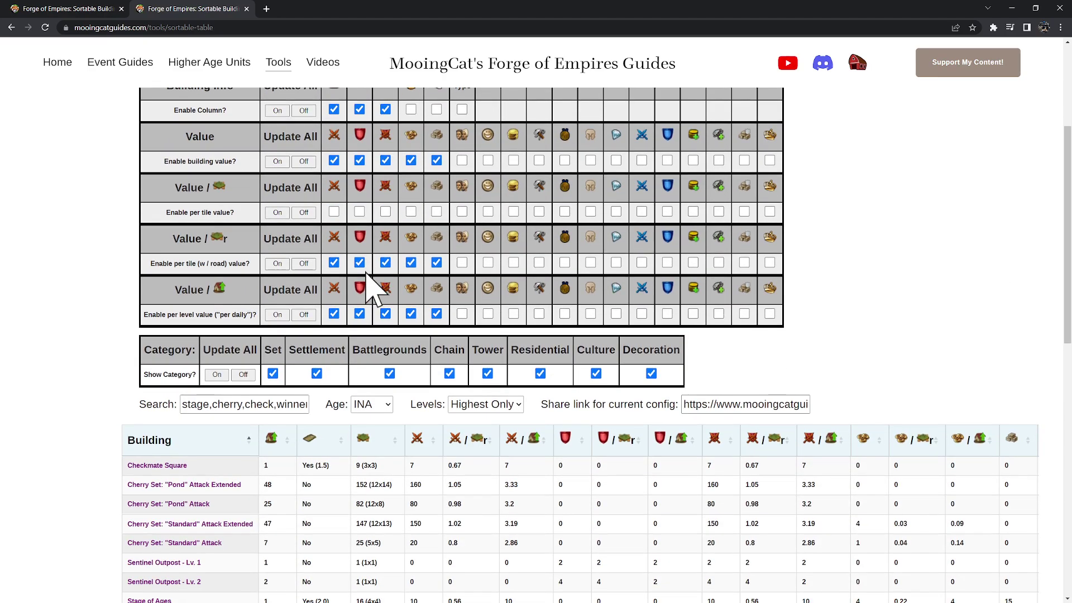
{"action": "scroll", "coordinate": [369, 282], "scroll_direction": "down", "scroll_amount": 1}
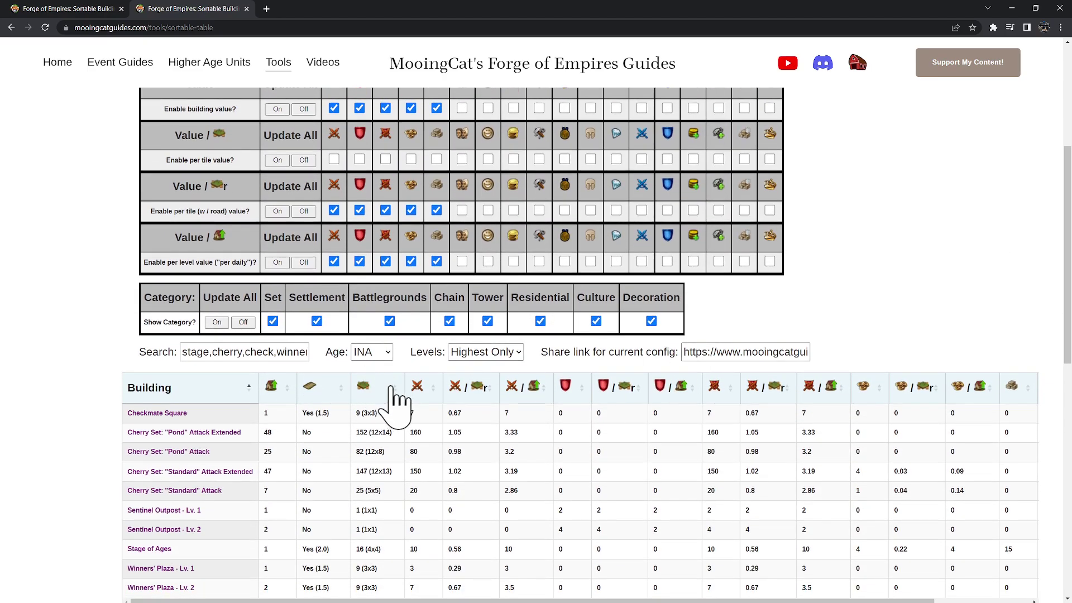
{"action": "scroll", "coordinate": [380, 391], "scroll_direction": "down", "scroll_amount": 1}
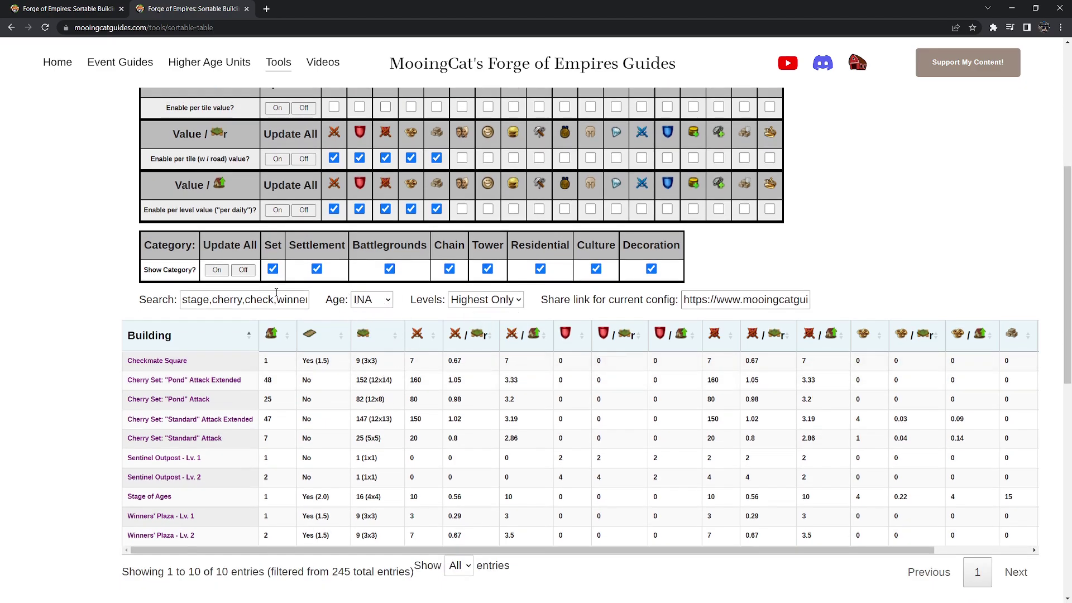
{"action": "scroll", "coordinate": [358, 379], "scroll_direction": "down", "scroll_amount": 1}
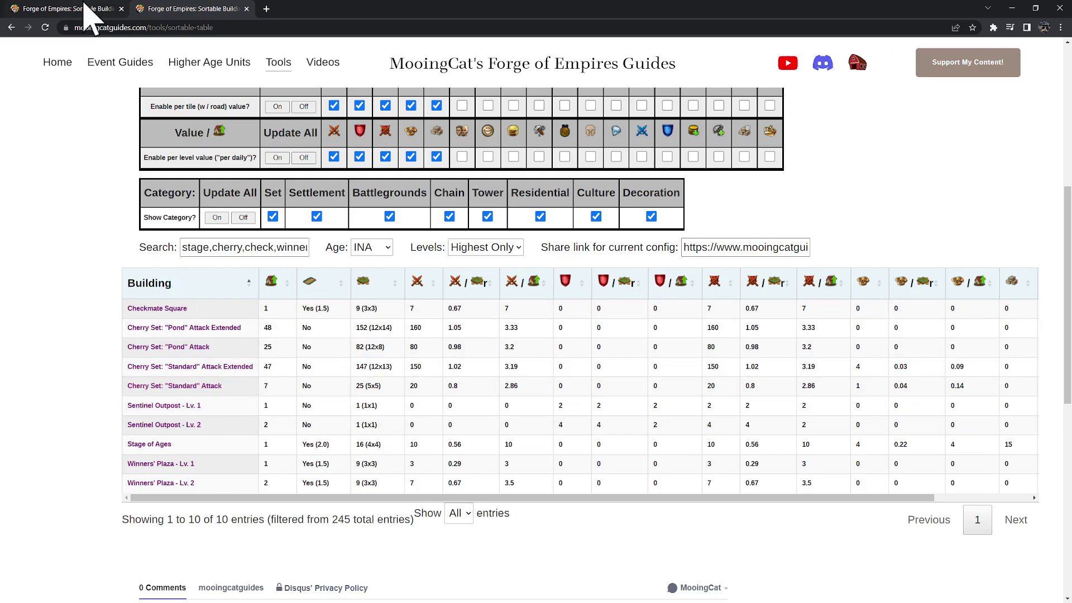
Step: Compare against the original tab's table, then return to the shared-link tab
{"action": "left_click", "coordinate": [84, 8]}
{"action": "key", "text": "ctrl+Tab"}
{"action": "scroll", "coordinate": [232, 402], "scroll_direction": "up", "scroll_amount": 1}
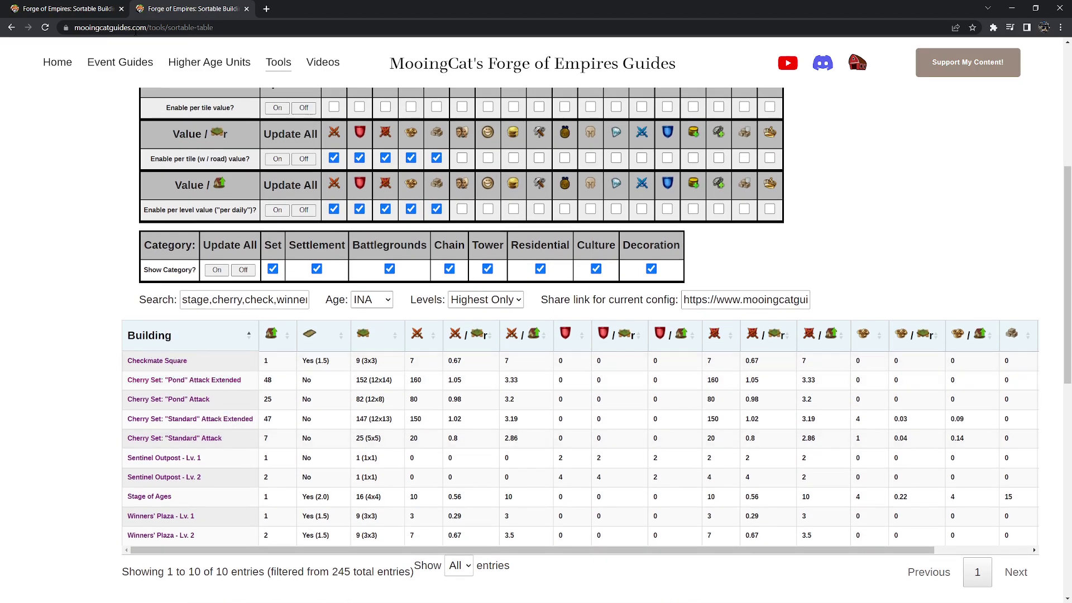
Step: Switch to the original tab and highlight the row of category names
{"action": "left_click", "coordinate": [72, 9]}
{"action": "left_click", "coordinate": [70, 279]}
{"action": "scroll", "coordinate": [245, 165], "scroll_direction": "up", "scroll_amount": 2}
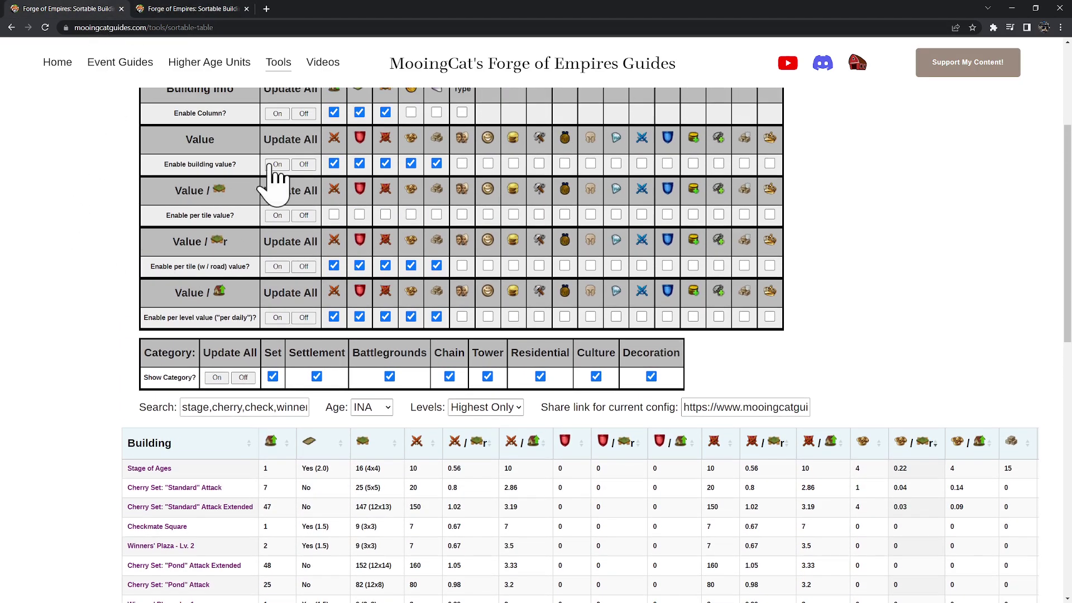
{"action": "left_click_drag", "start_coordinate": [142, 352], "coordinate": [722, 363]}
{"action": "left_click", "coordinate": [722, 379]}
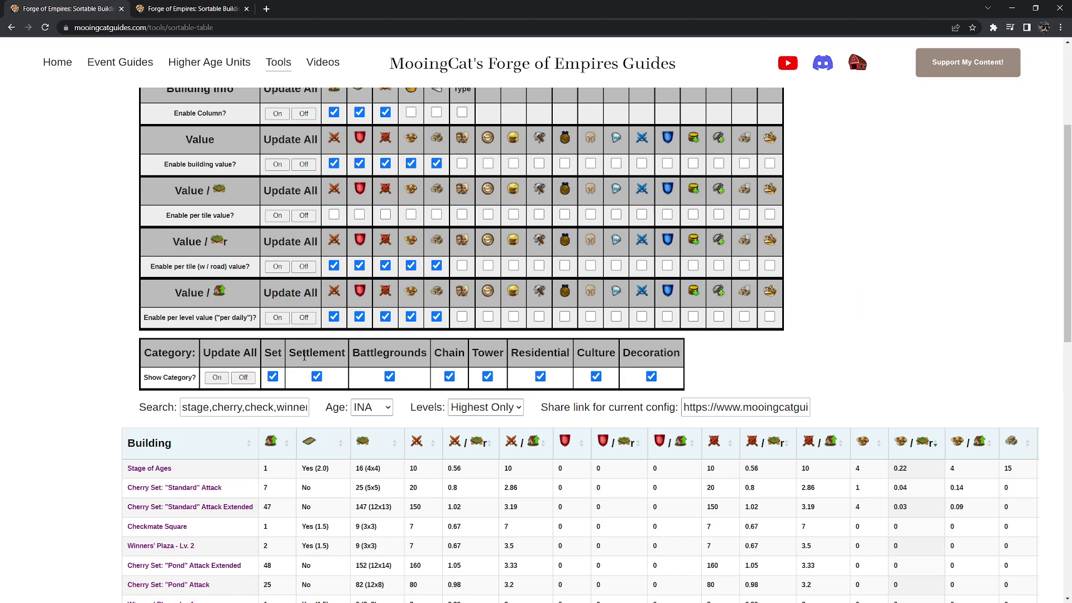
{"action": "scroll", "coordinate": [304, 355], "scroll_direction": "down", "scroll_amount": 1}
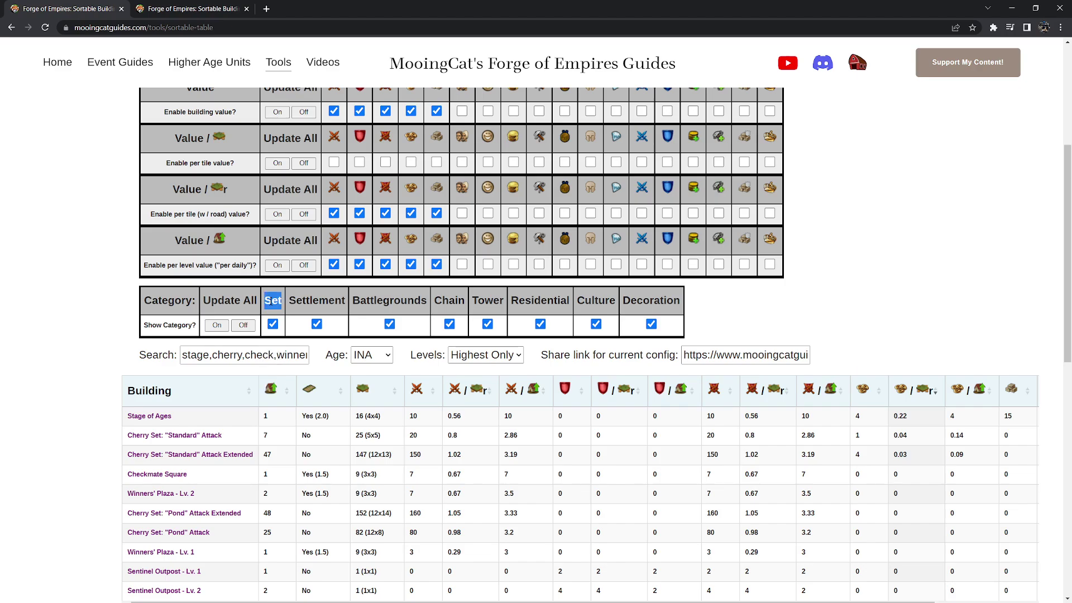
Step: Point out each category: Settlement, Battlegrounds, Chain, Tower, Residential, Culture, Decoration
{"action": "double_click", "coordinate": [316, 300]}
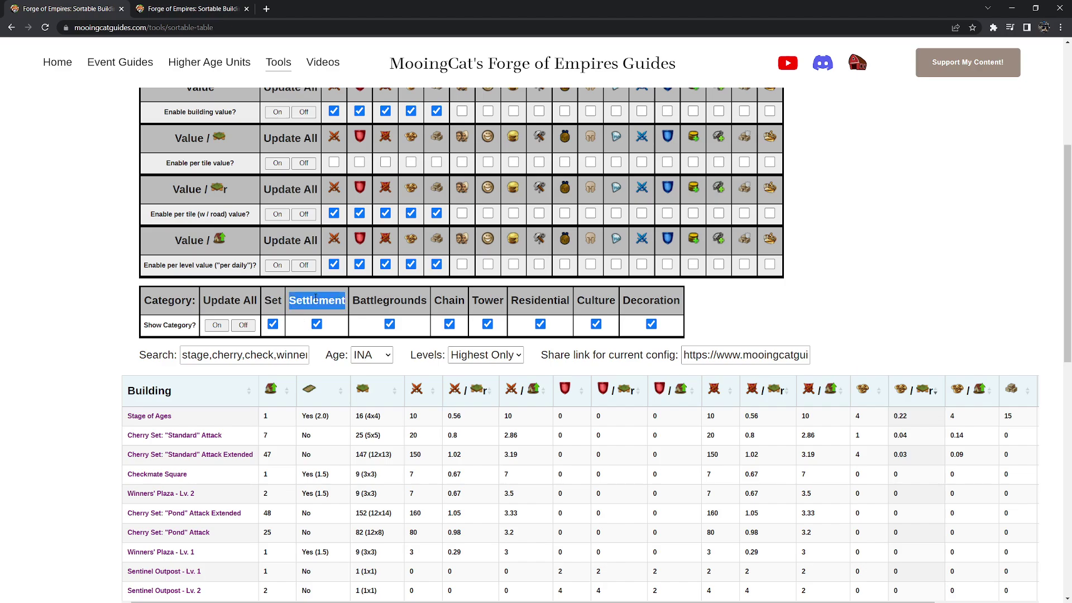
{"action": "double_click", "coordinate": [380, 305]}
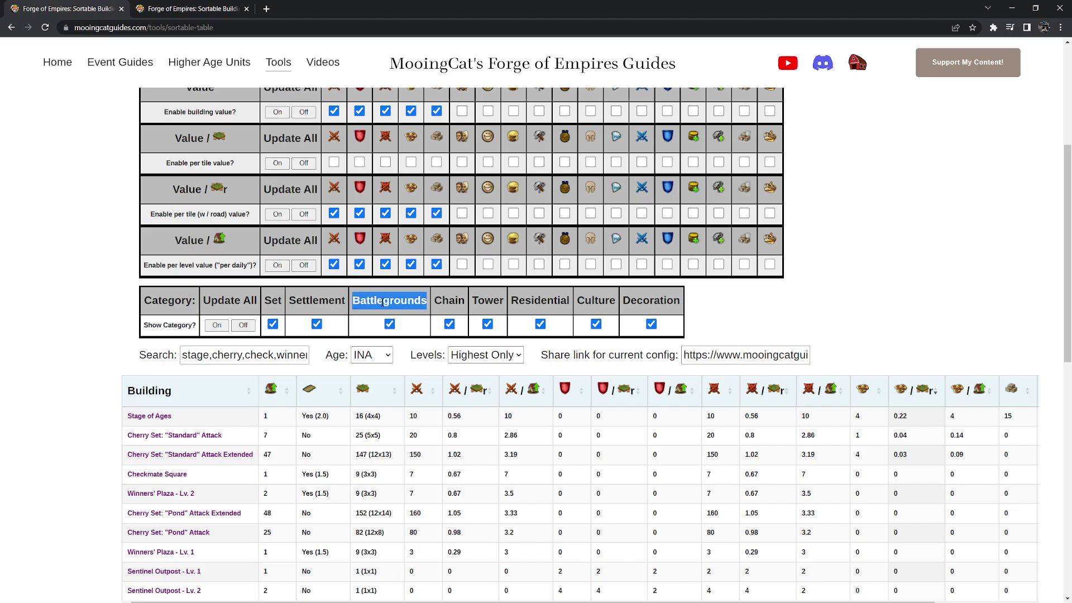
{"action": "double_click", "coordinate": [450, 300]}
{"action": "double_click", "coordinate": [484, 300]}
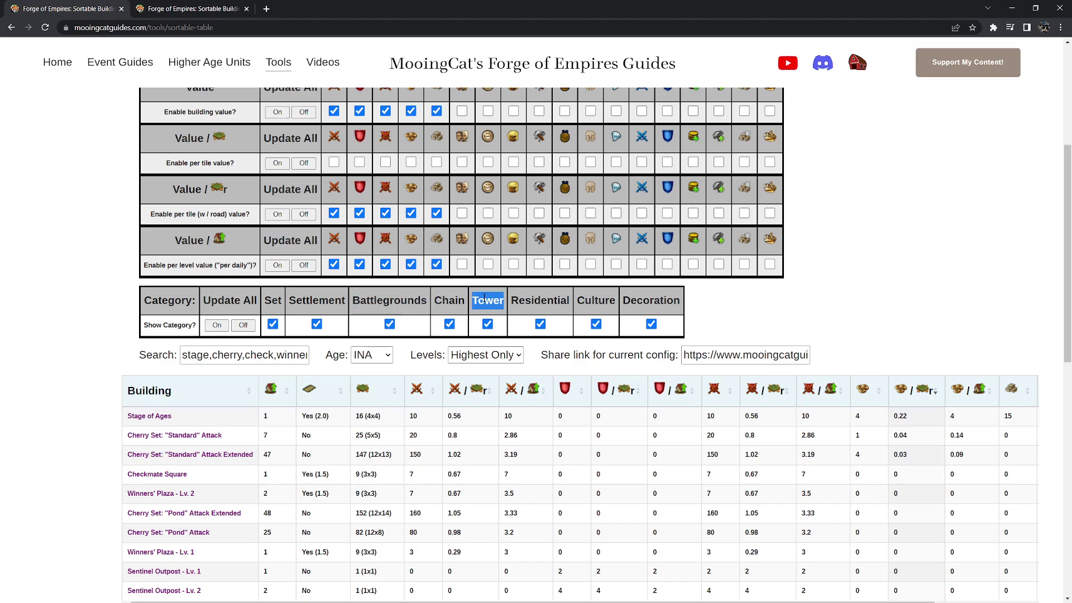
{"action": "left_click", "coordinate": [530, 304]}
{"action": "double_click", "coordinate": [531, 302]}
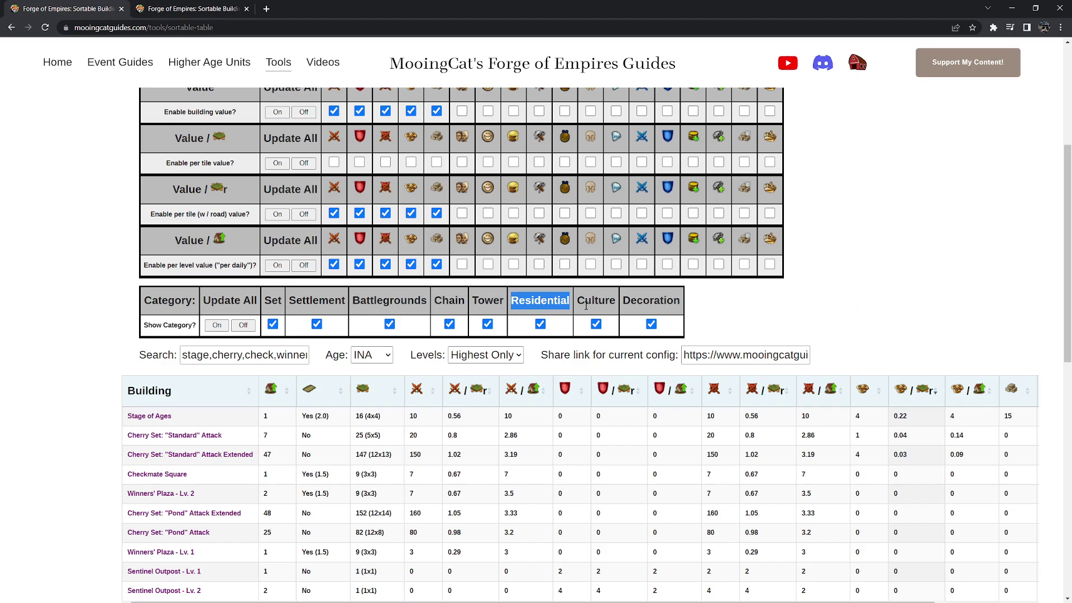
{"action": "double_click", "coordinate": [586, 306]}
{"action": "double_click", "coordinate": [647, 295]}
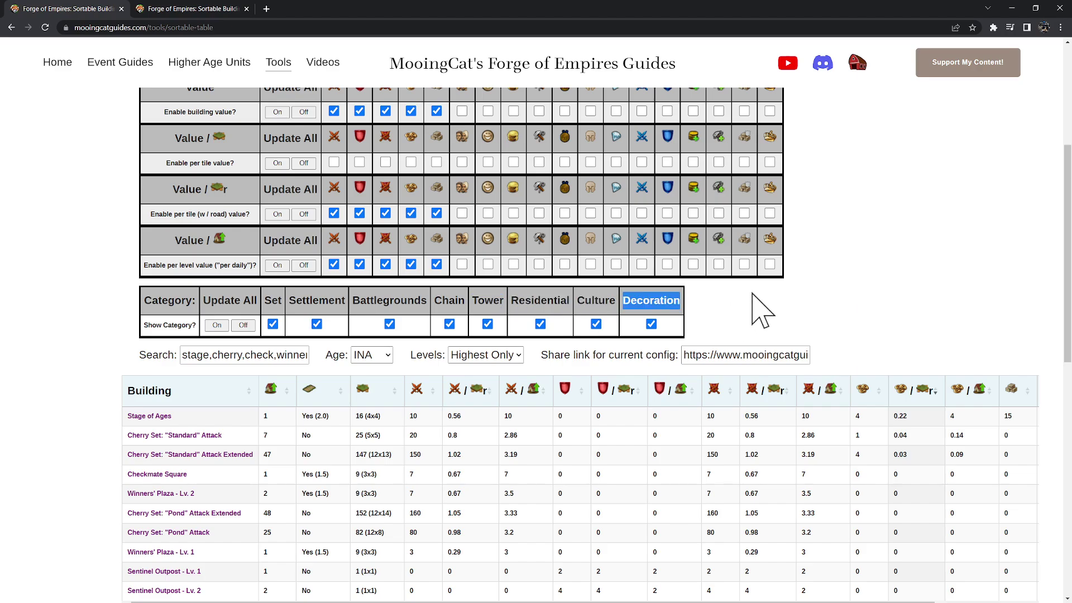
{"action": "left_click", "coordinate": [659, 298]}
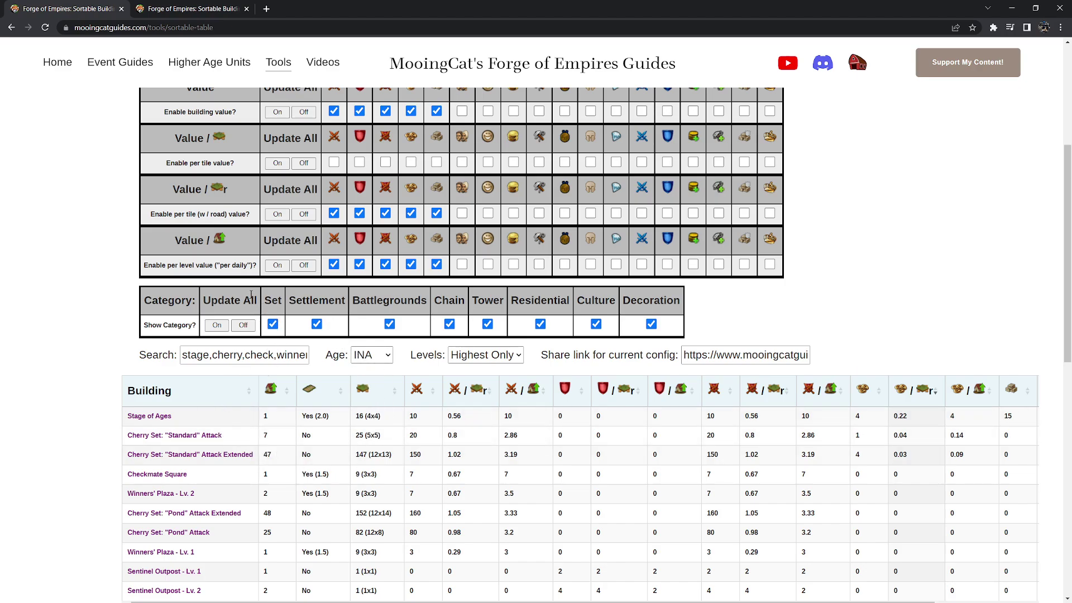
Step: Hide all categories except Settlement and clear the search terms
{"action": "left_click", "coordinate": [242, 325]}
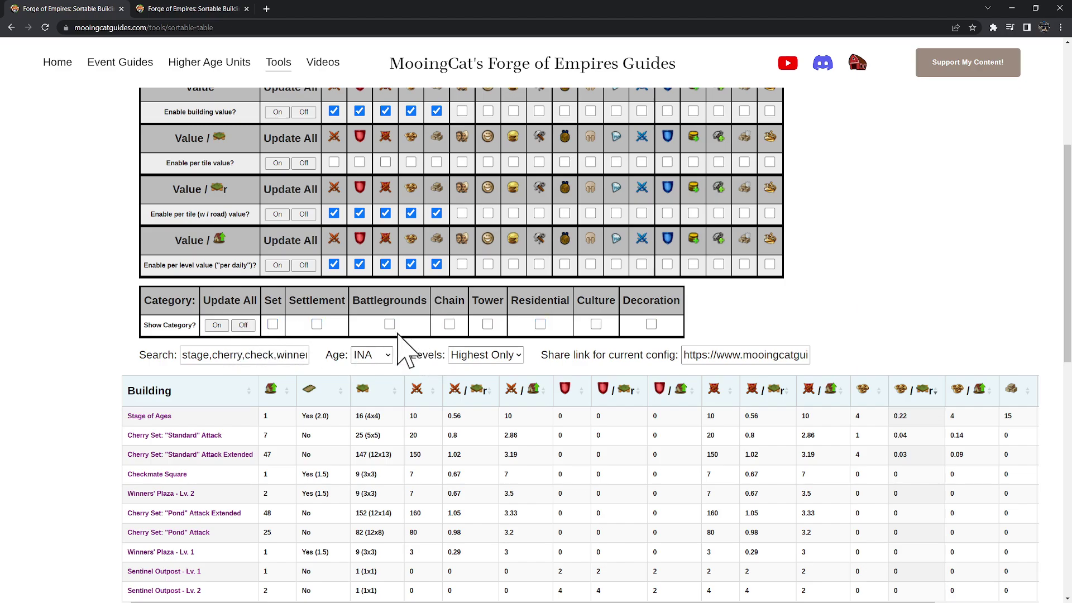
{"action": "left_click", "coordinate": [316, 325]}
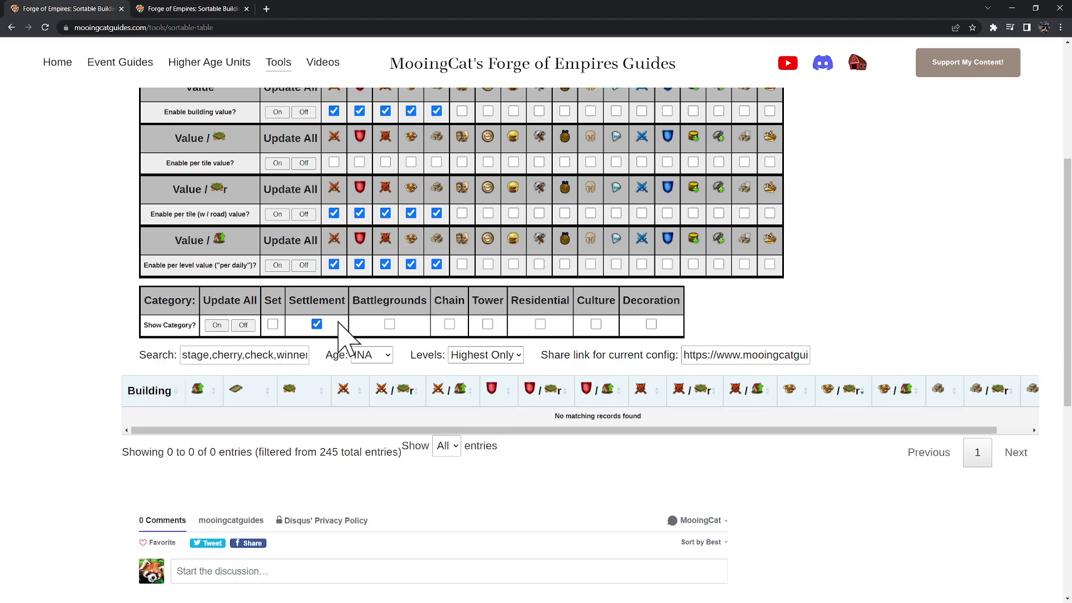
{"action": "left_click", "coordinate": [288, 350]}
{"action": "key", "text": "ctrl+a"}
{"action": "key", "text": "BackSpace"}
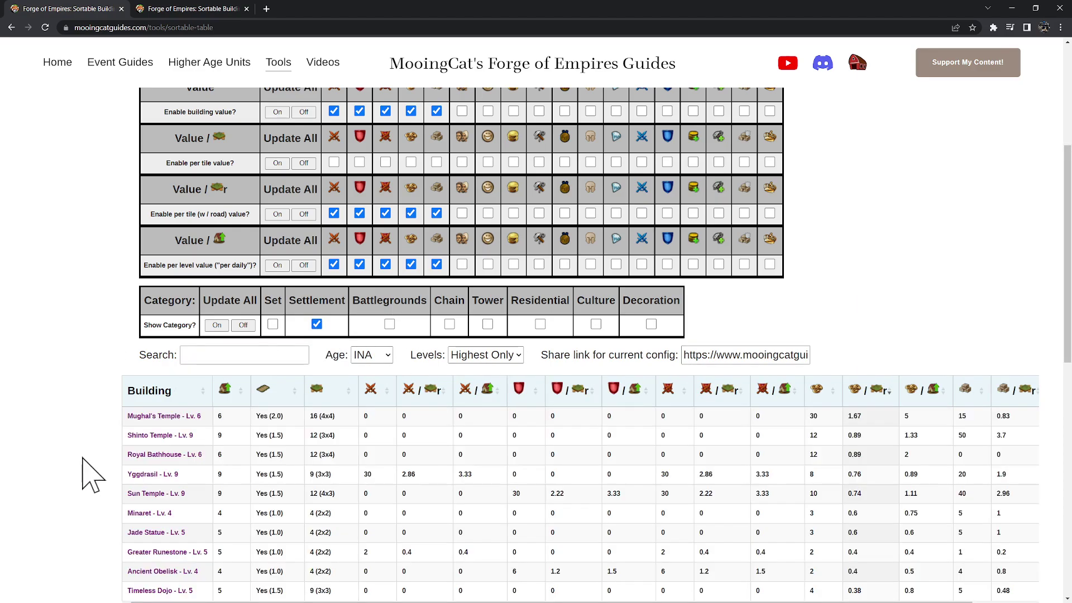
{"action": "scroll", "coordinate": [84, 459], "scroll_direction": "down", "scroll_amount": 1}
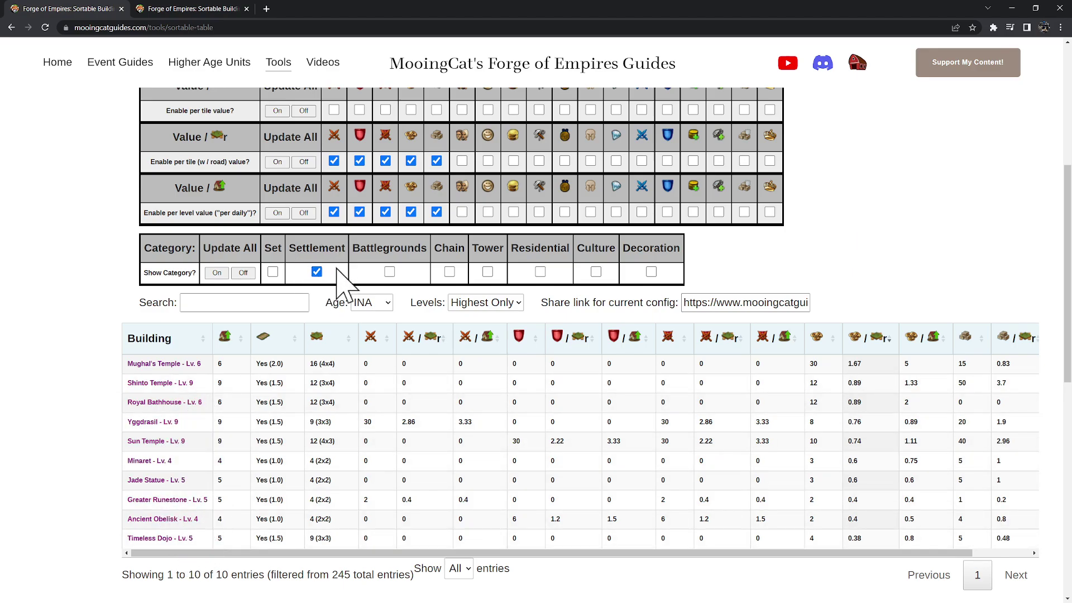
Step: Show Residential instead of Settlement and sort by attack per level, highest first
{"action": "left_click", "coordinate": [540, 271]}
{"action": "left_click", "coordinate": [317, 272]}
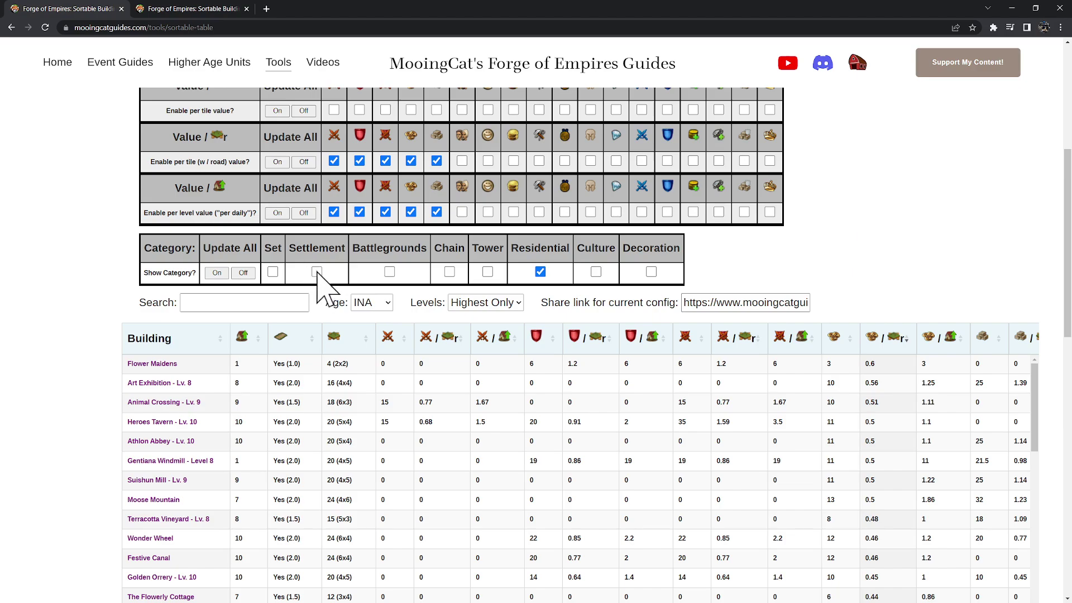
{"action": "left_click", "coordinate": [315, 271]}
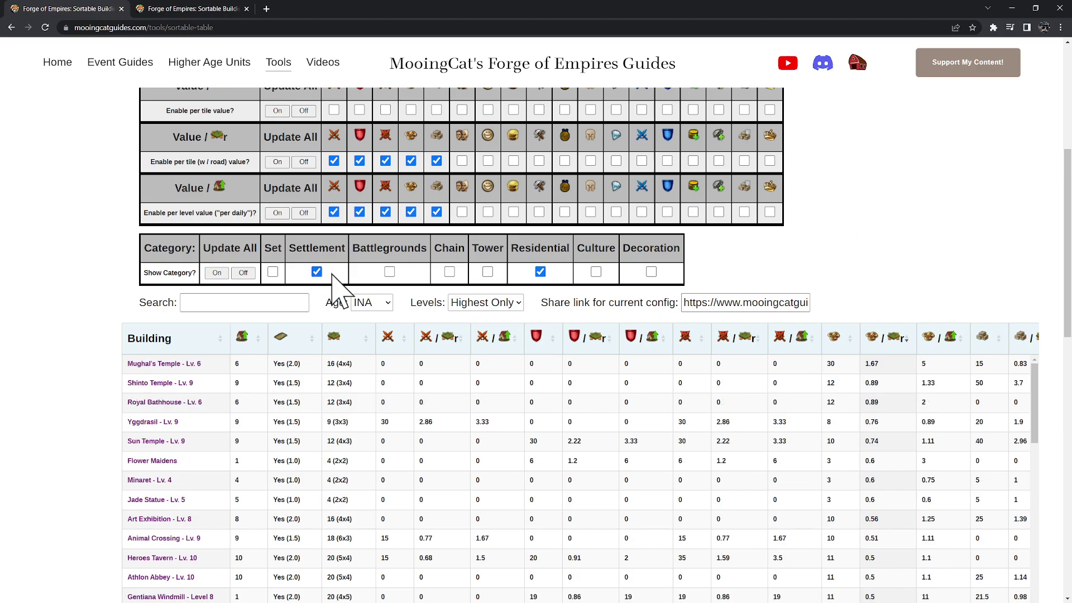
{"action": "left_click", "coordinate": [316, 273]}
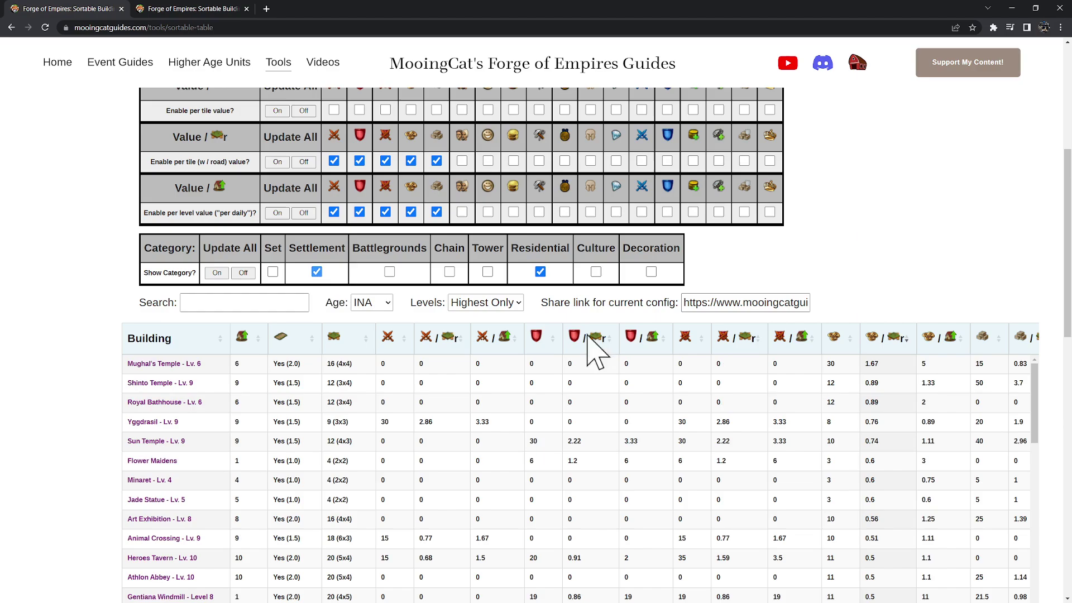
{"action": "left_click", "coordinate": [495, 346]}
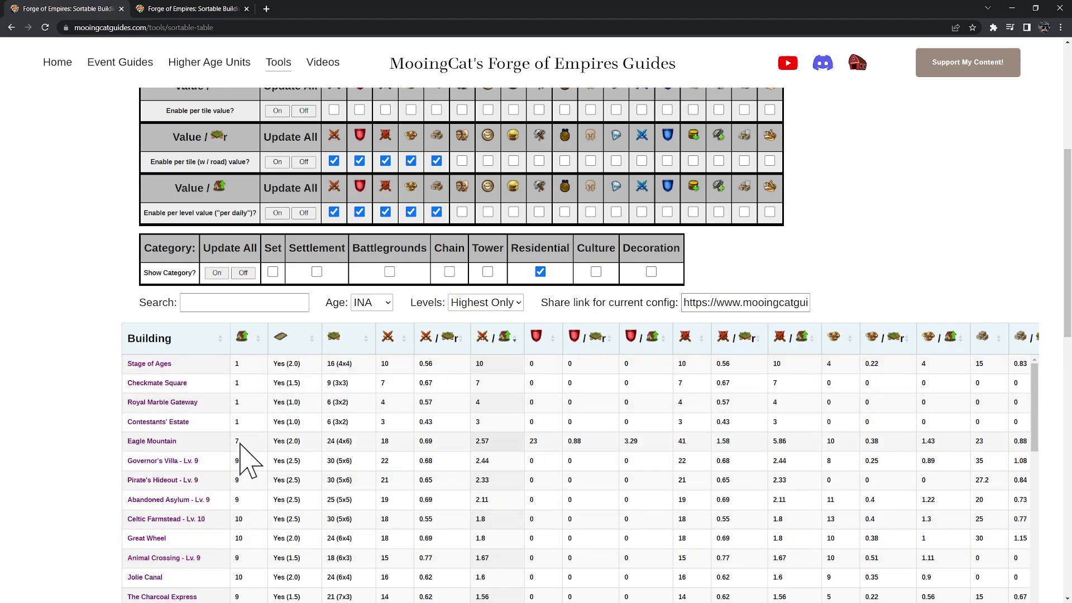
{"action": "left_click", "coordinate": [317, 272]}
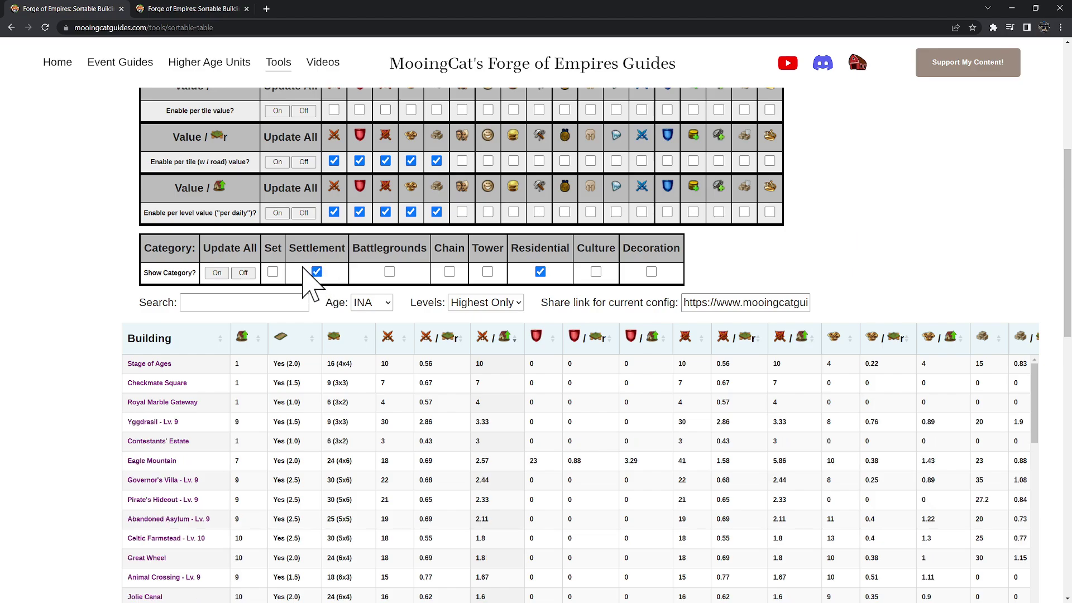
{"action": "left_click", "coordinate": [317, 272]}
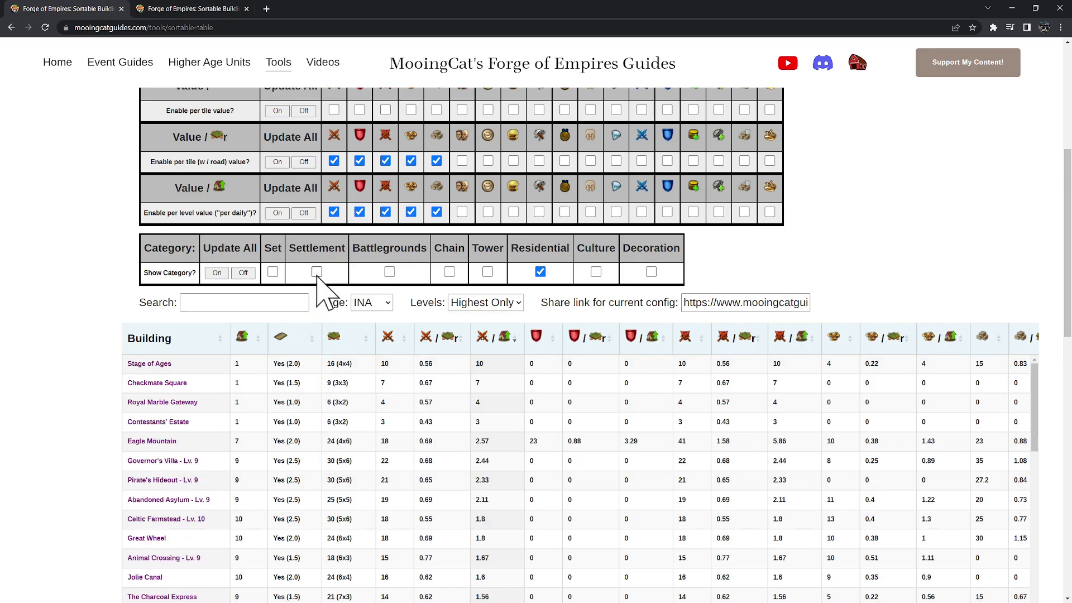
Step: Highlight the Settlement and remaining category names to point them out
{"action": "left_click_drag", "start_coordinate": [270, 255], "coordinate": [661, 250]}
{"action": "left_click", "coordinate": [271, 254]}
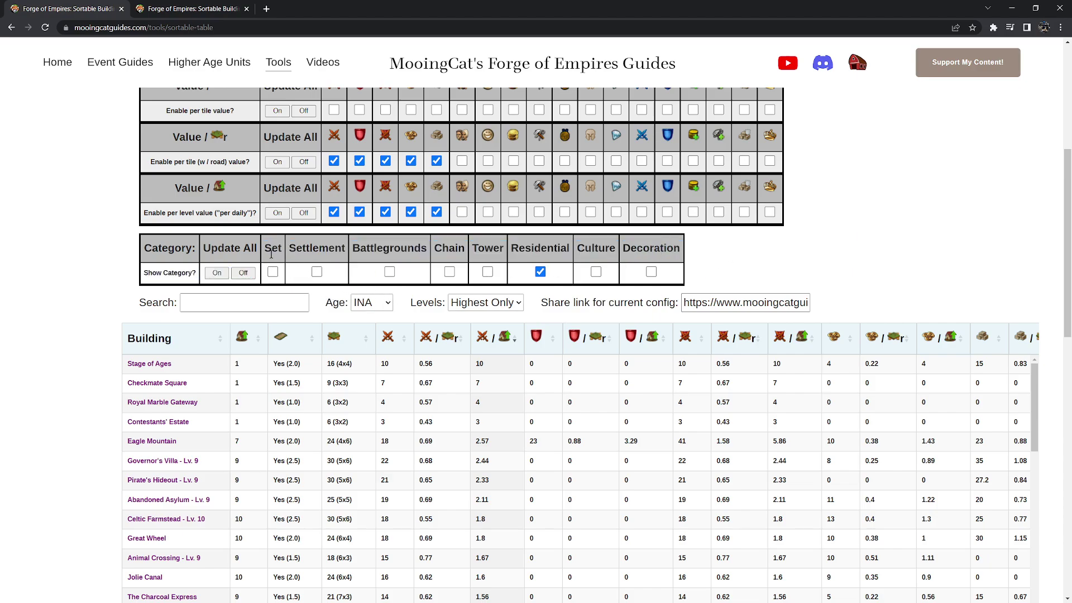
{"action": "double_click", "coordinate": [306, 245]}
{"action": "left_click_drag", "start_coordinate": [353, 249], "coordinate": [679, 252]}
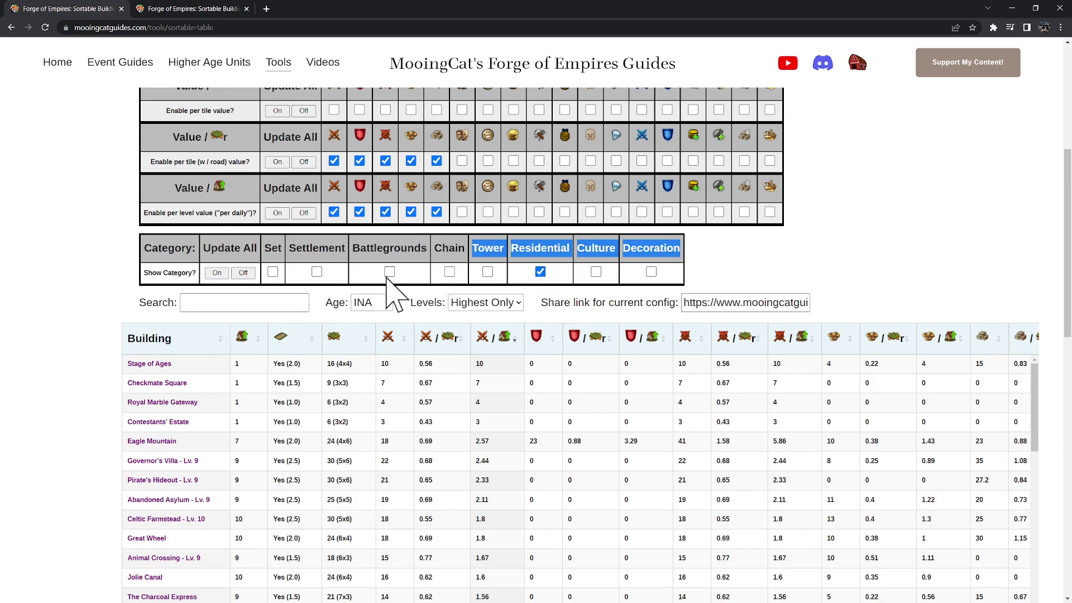
Step: Tick all eight Show Category boxes via Update All On and browse the full ranked list
{"action": "left_click", "coordinate": [217, 274]}
{"action": "left_click", "coordinate": [63, 302]}
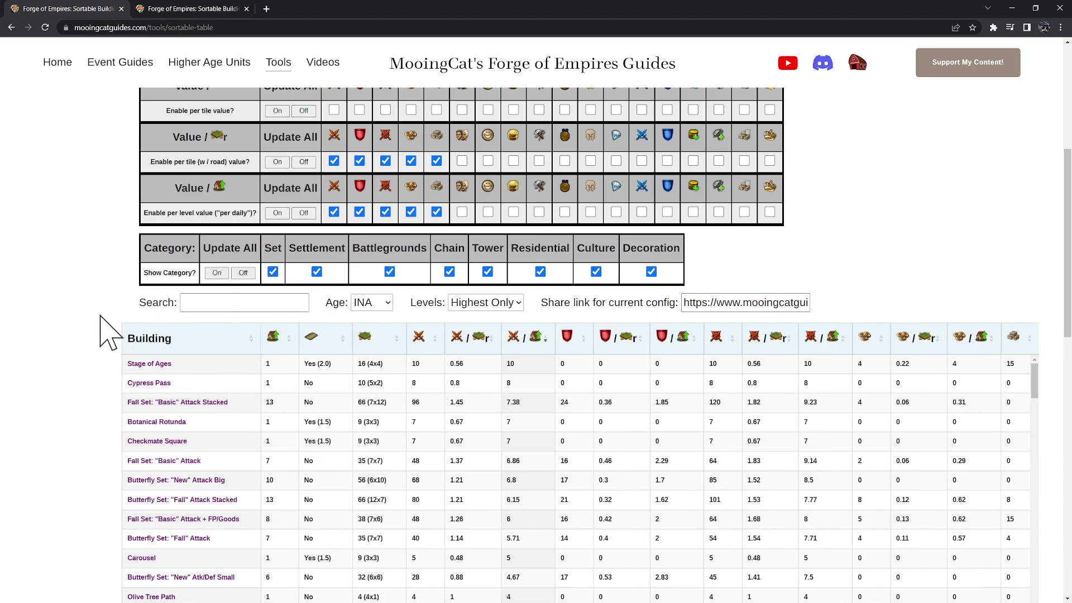
{"action": "scroll", "coordinate": [64, 317], "scroll_direction": "down", "scroll_amount": 1}
{"action": "scroll", "coordinate": [57, 304], "scroll_direction": "down", "scroll_amount": 1}
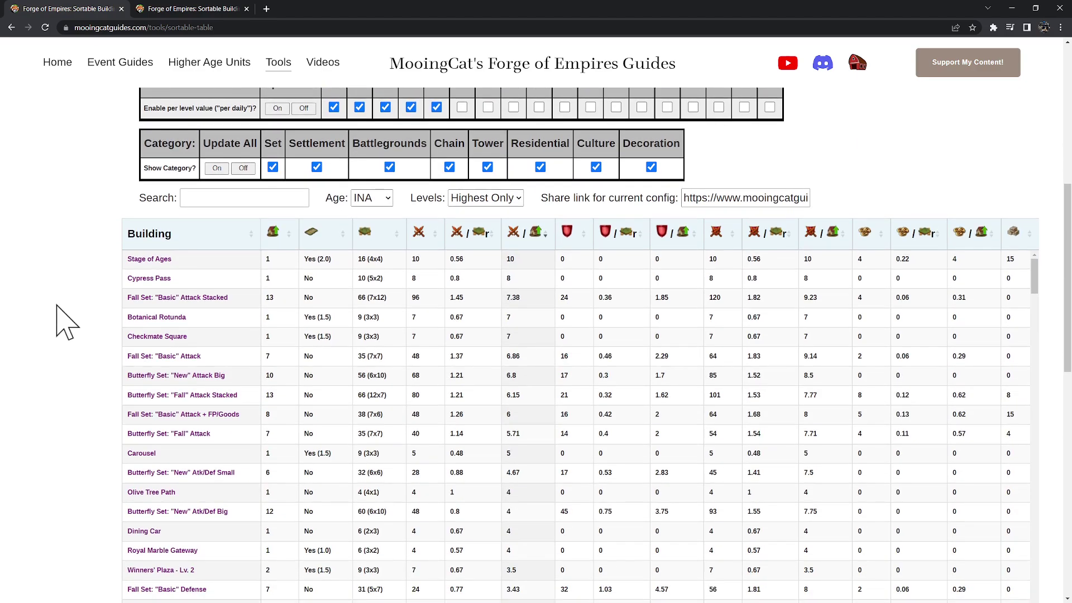
{"action": "scroll", "coordinate": [57, 305], "scroll_direction": "up", "scroll_amount": 1}
{"action": "scroll", "coordinate": [58, 305], "scroll_direction": "up", "scroll_amount": 7}
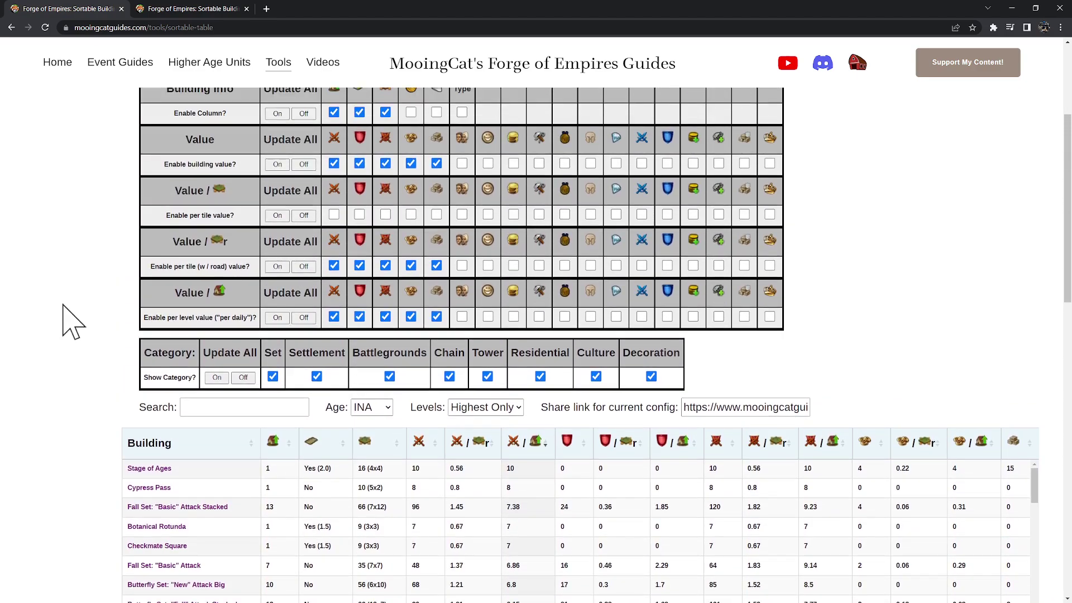
{"action": "scroll", "coordinate": [114, 336], "scroll_direction": "down", "scroll_amount": 1}
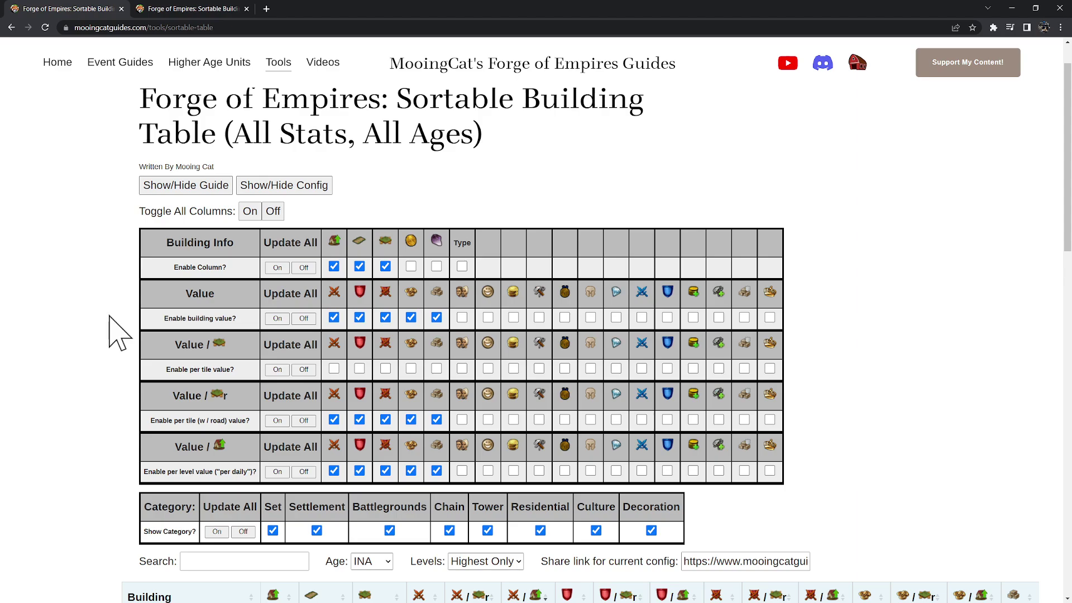
{"action": "scroll", "coordinate": [122, 304], "scroll_direction": "down", "scroll_amount": 4}
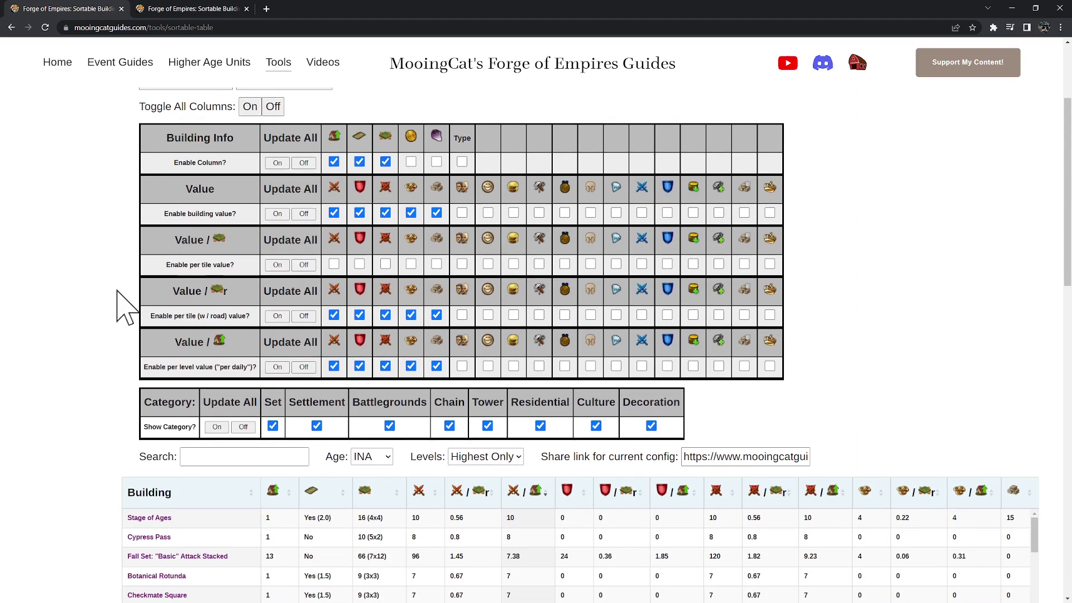
{"action": "scroll", "coordinate": [121, 304], "scroll_direction": "down", "scroll_amount": 3}
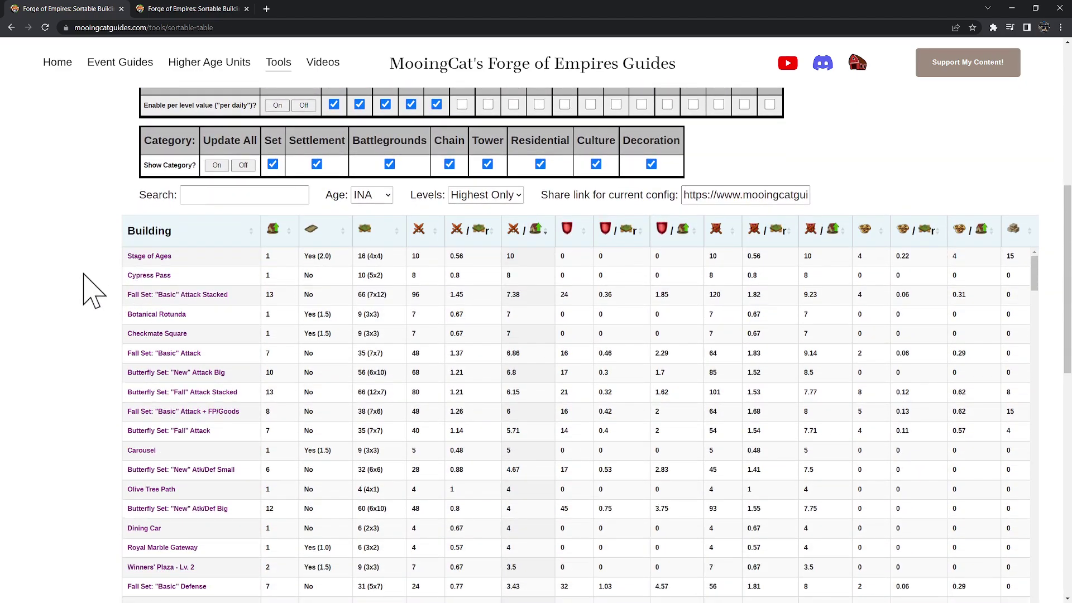
{"action": "scroll", "coordinate": [96, 295], "scroll_direction": "down", "scroll_amount": 2}
{"action": "scroll", "coordinate": [96, 294], "scroll_direction": "up", "scroll_amount": 6}
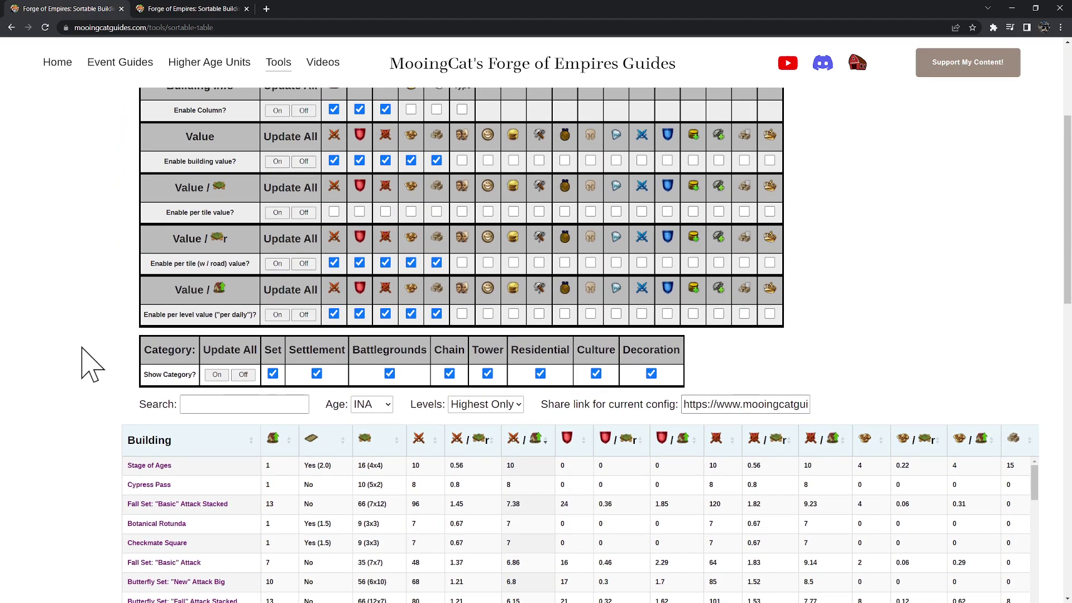
{"action": "scroll", "coordinate": [87, 364], "scroll_direction": "up", "scroll_amount": 2}
{"action": "scroll", "coordinate": [96, 354], "scroll_direction": "up", "scroll_amount": 1}
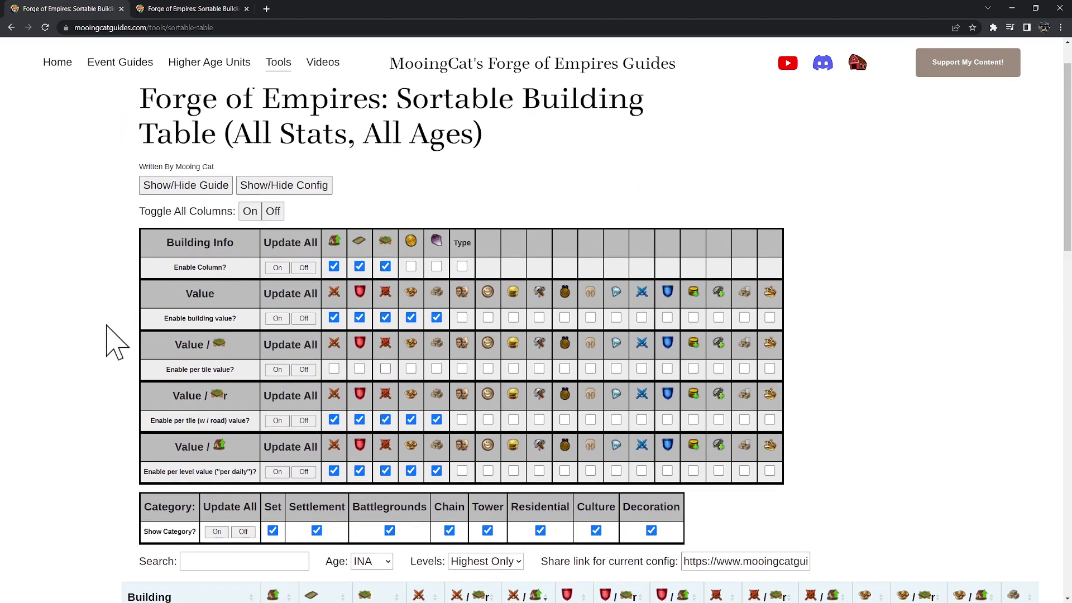
Step: Hide the config panel and toggle the guide text on and off twice
{"action": "left_click", "coordinate": [311, 188]}
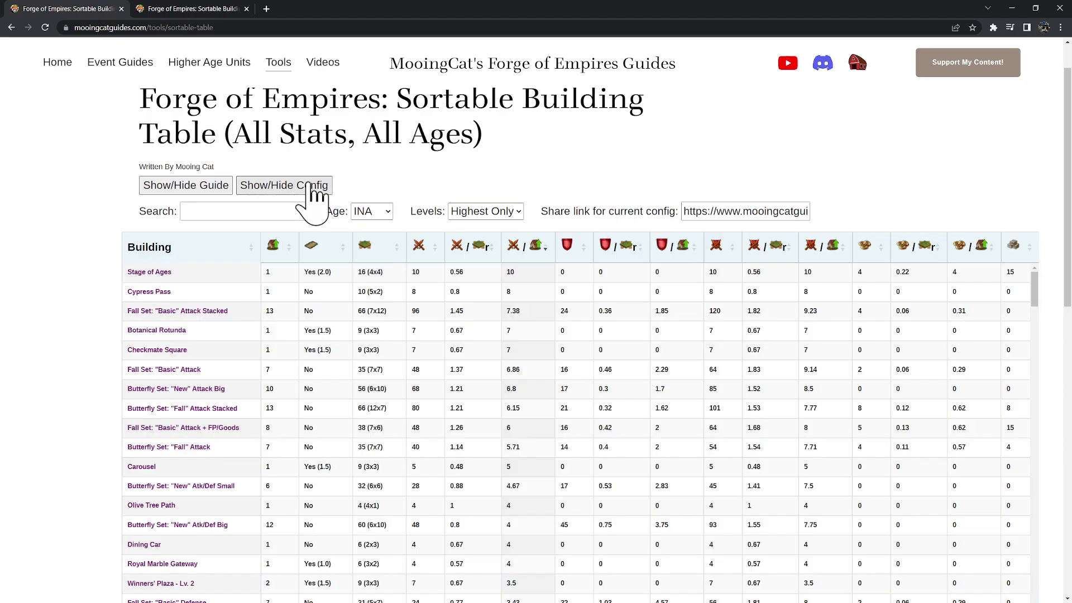
{"action": "left_click", "coordinate": [199, 187]}
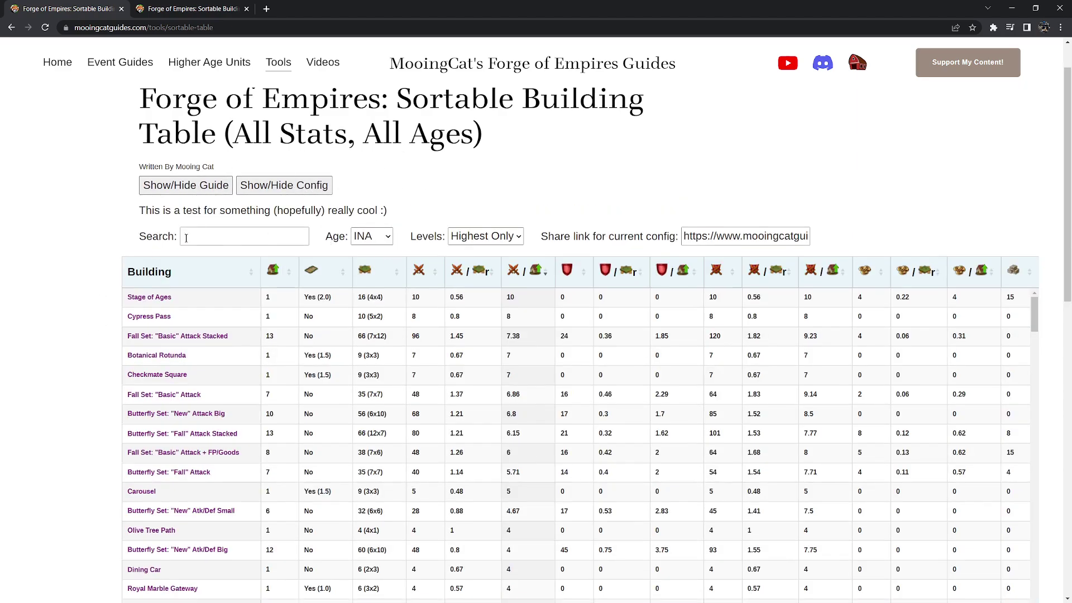
{"action": "left_click", "coordinate": [150, 187]}
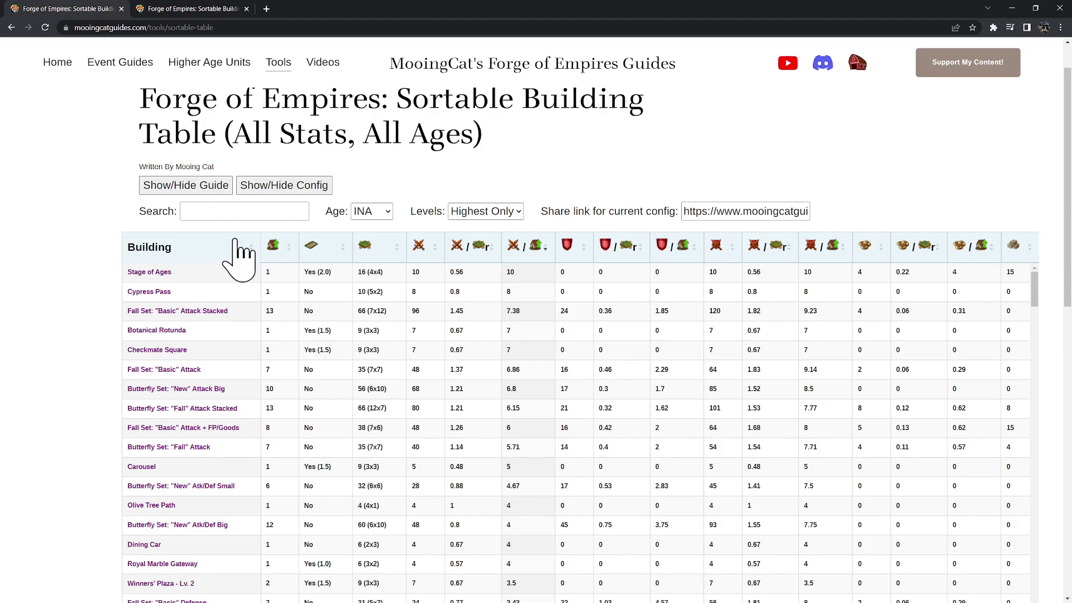
{"action": "left_click", "coordinate": [197, 189]}
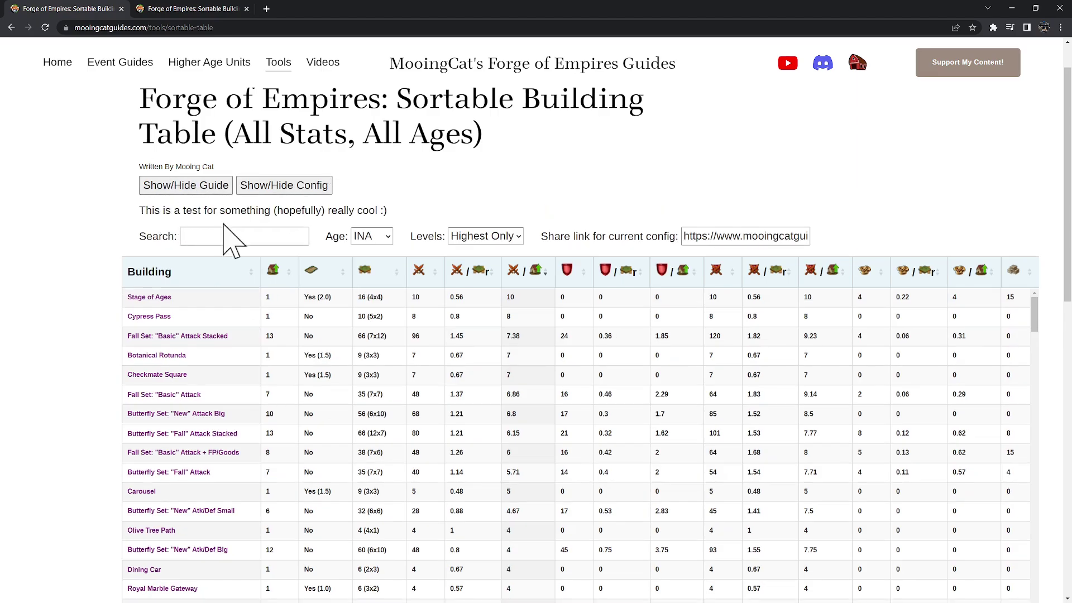
{"action": "left_click", "coordinate": [193, 190]}
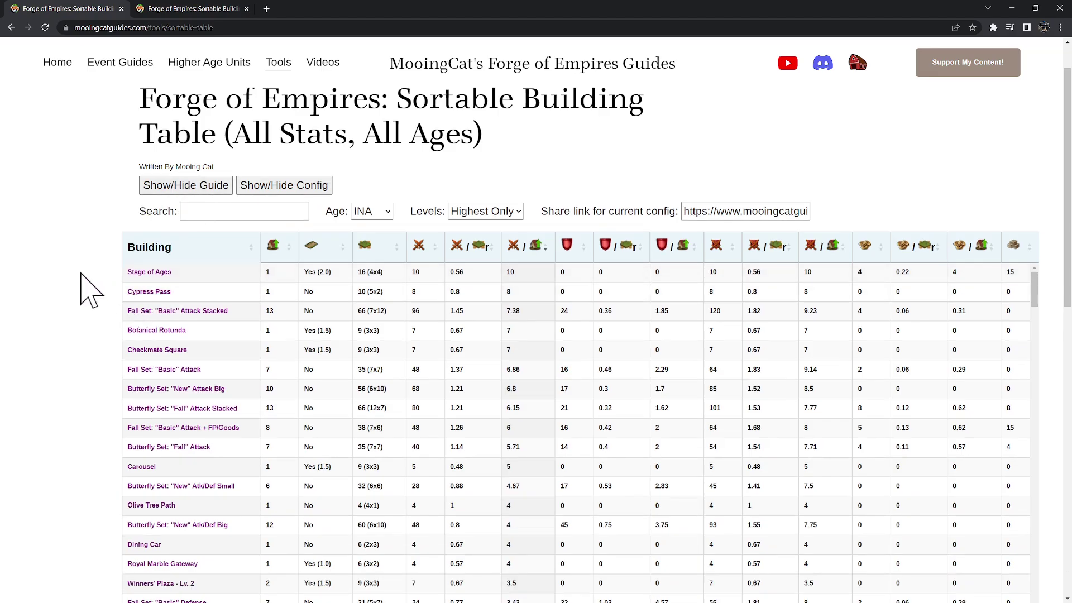
Step: Select the whole share link, then deselect it
{"action": "scroll", "coordinate": [115, 323], "scroll_direction": "down", "scroll_amount": 3}
{"action": "scroll", "coordinate": [83, 324], "scroll_direction": "up", "scroll_amount": 1}
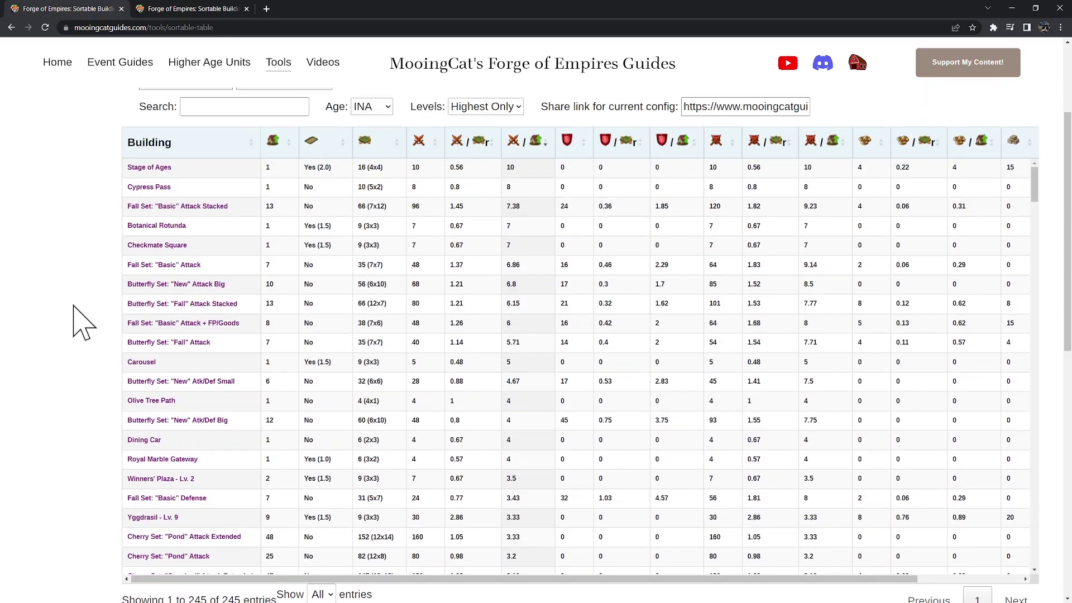
{"action": "scroll", "coordinate": [83, 324], "scroll_direction": "up", "scroll_amount": 1}
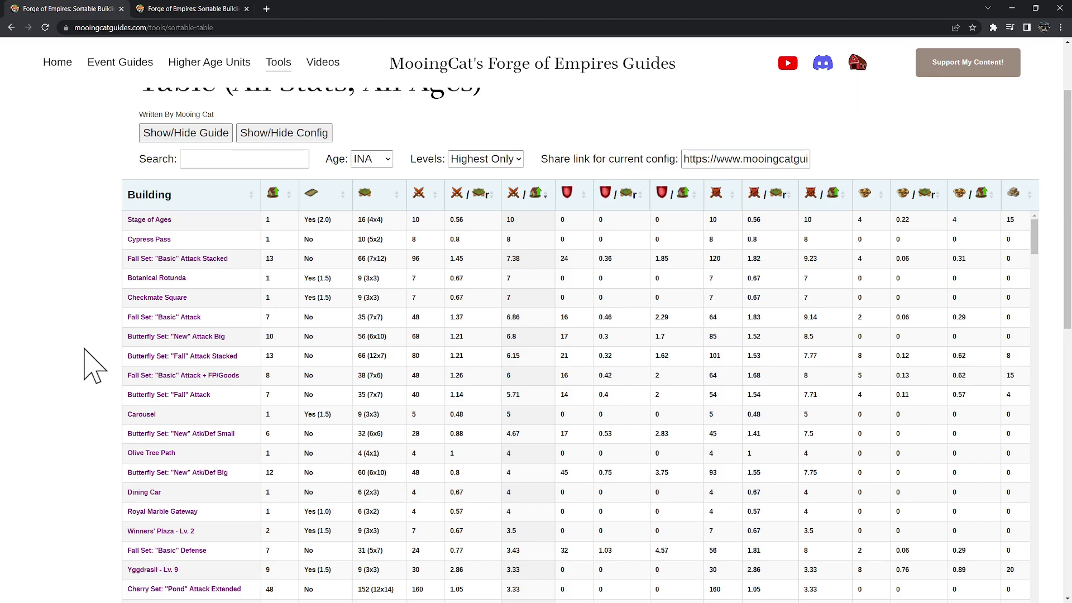
{"action": "scroll", "coordinate": [103, 371], "scroll_direction": "up", "scroll_amount": 2}
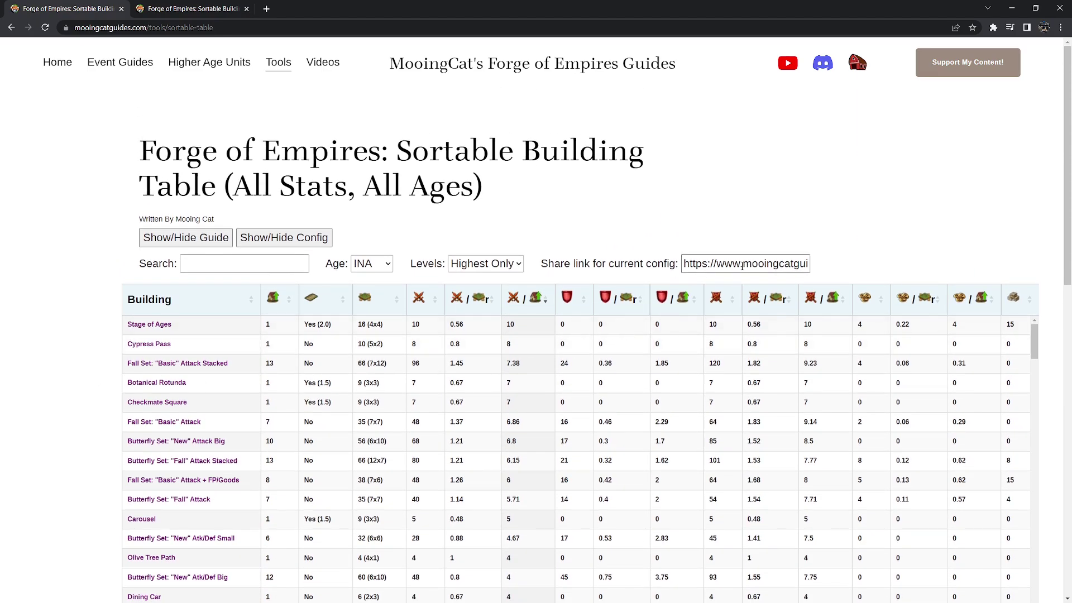
{"action": "left_click", "coordinate": [745, 265]}
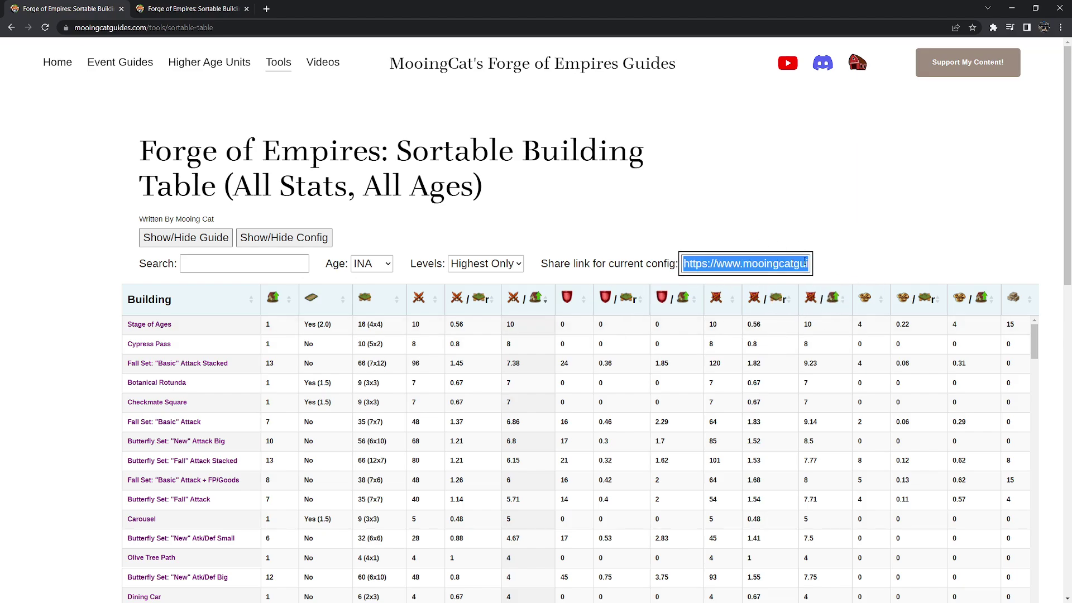
{"action": "left_click", "coordinate": [576, 257]}
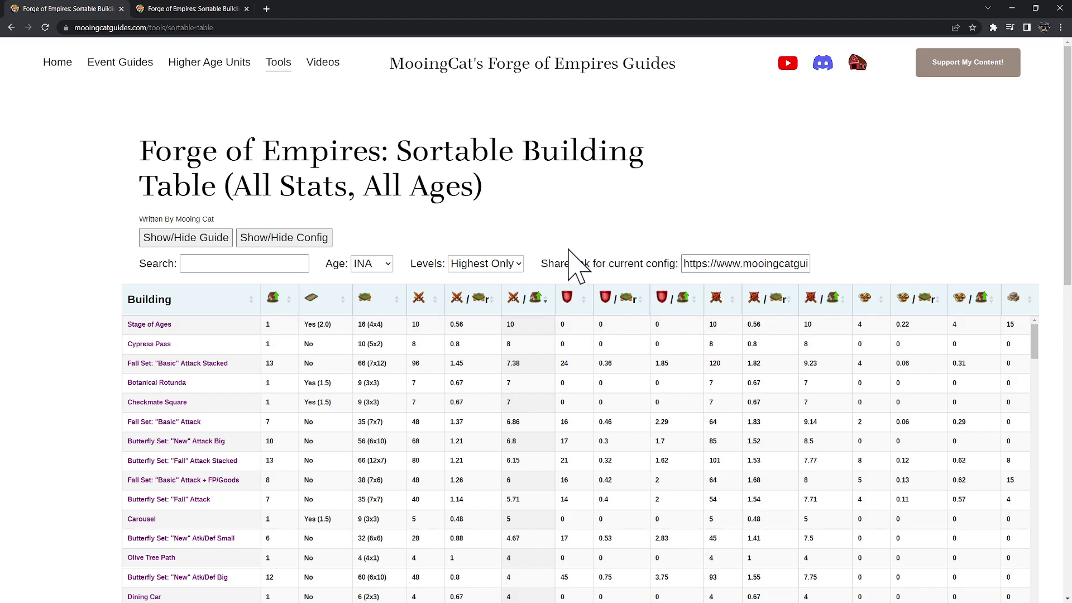